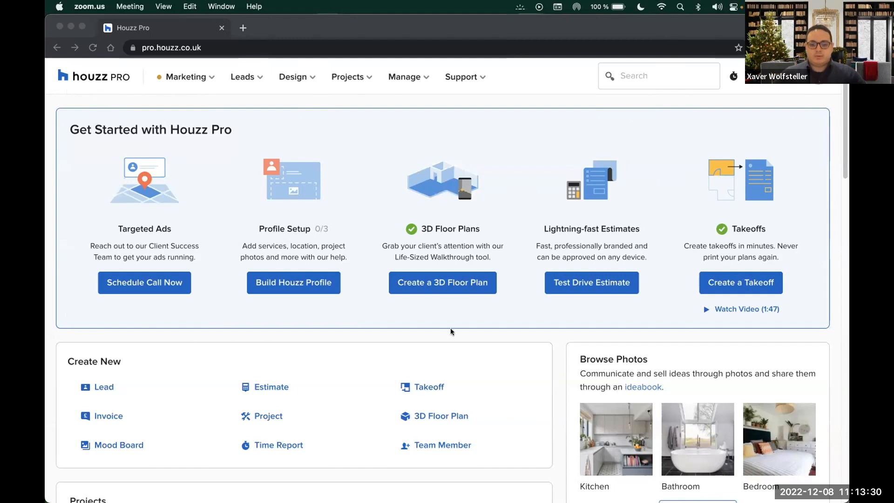
Start a new 3D floor plan from the Houzz Pro dashboard, opening a 6.22 m × 3.93 m room
{"action": "left_click", "coordinate": [472, 286]}
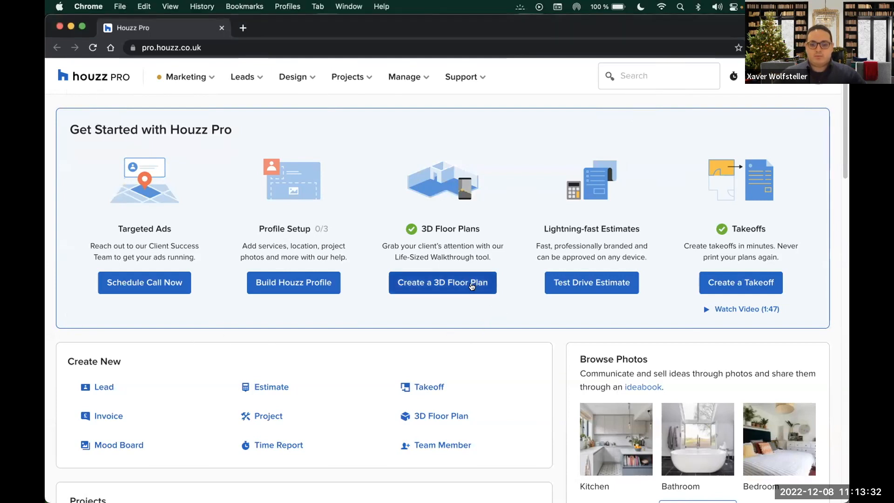
{"action": "left_click", "coordinate": [472, 286]}
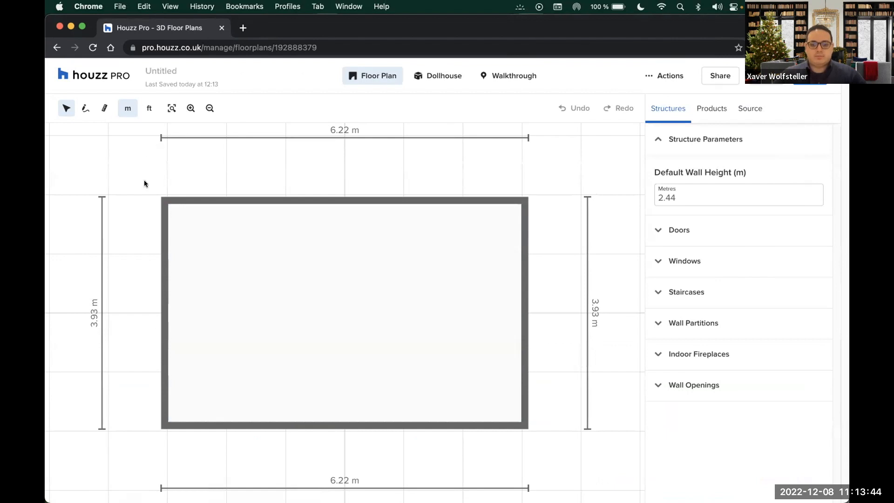
{"action": "scroll", "coordinate": [203, 333], "scroll_direction": "down", "scroll_amount": 3}
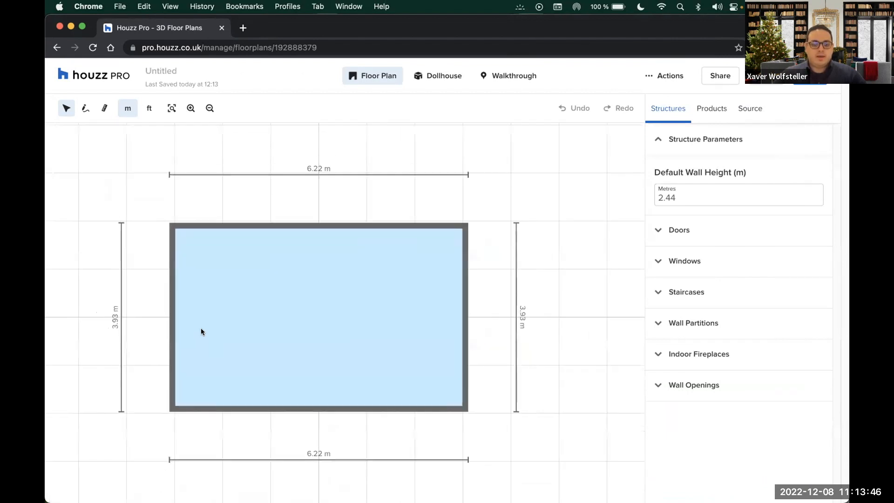
{"action": "scroll", "coordinate": [192, 297], "scroll_direction": "down", "scroll_amount": 1}
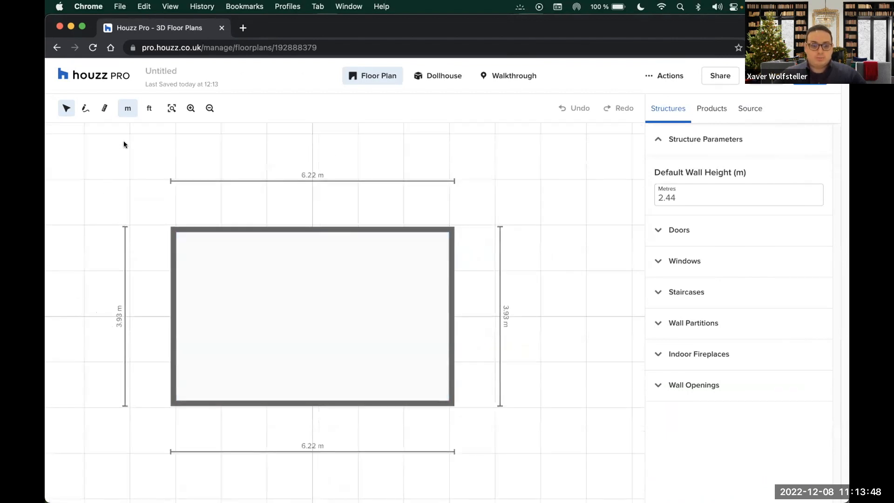
Draw a 4.99 m-wide room off the first room's right side, making the plan 11.15 m × 3.93 m
{"action": "left_click", "coordinate": [82, 109]}
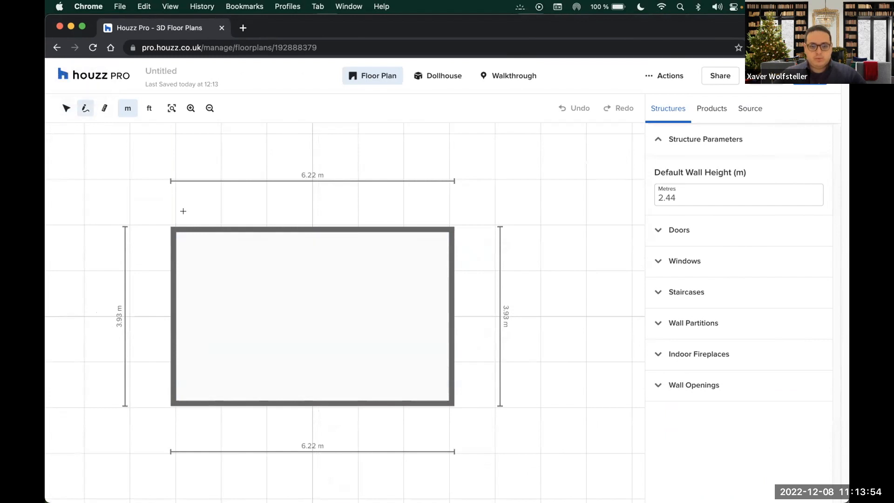
{"action": "scroll", "coordinate": [116, 210], "scroll_direction": "down", "scroll_amount": 1}
{"action": "scroll", "coordinate": [293, 255], "scroll_direction": "down", "scroll_amount": 1}
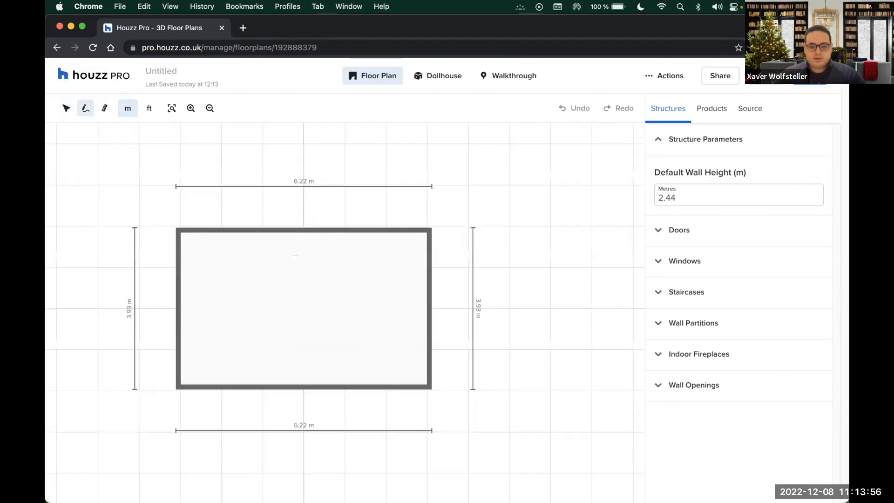
{"action": "left_click", "coordinate": [429, 230]}
{"action": "scroll", "coordinate": [250, 282], "scroll_direction": "down", "scroll_amount": 1}
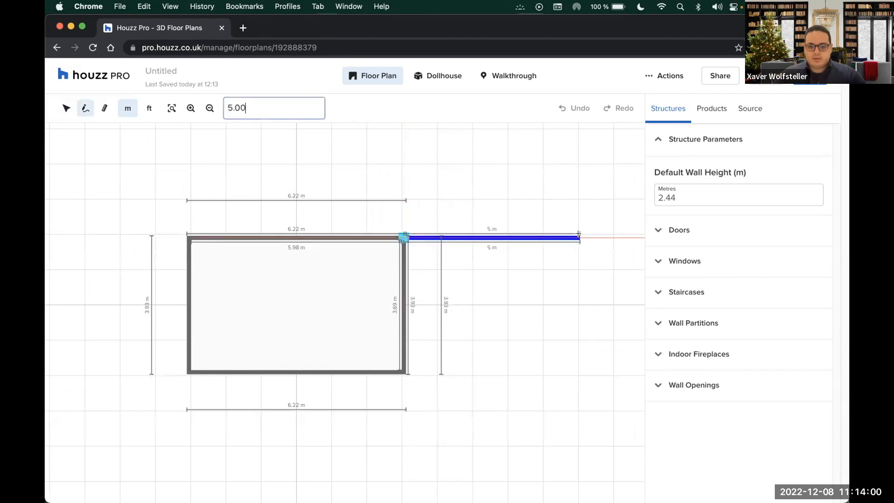
{"action": "left_click", "coordinate": [578, 316]}
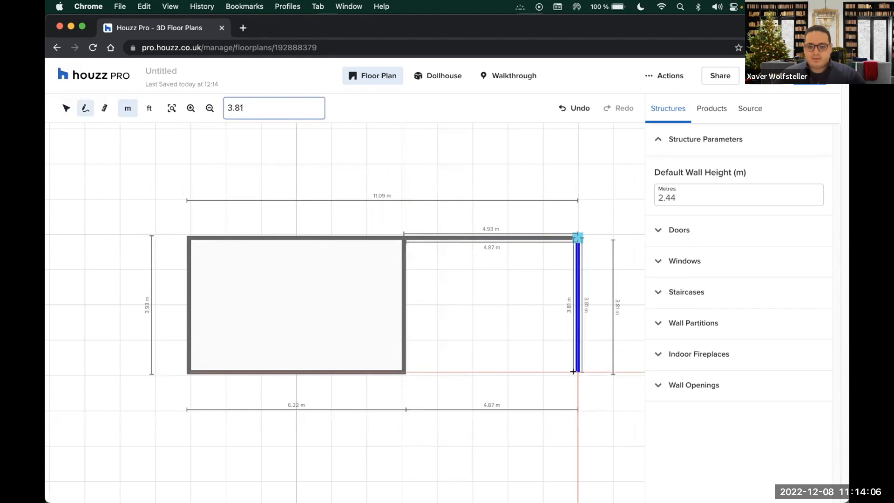
{"action": "left_click", "coordinate": [574, 369]}
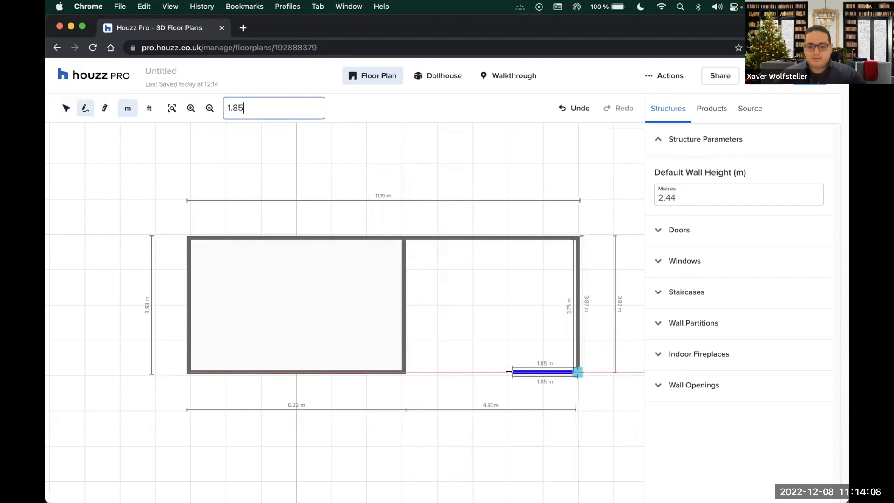
{"action": "left_click", "coordinate": [404, 372]}
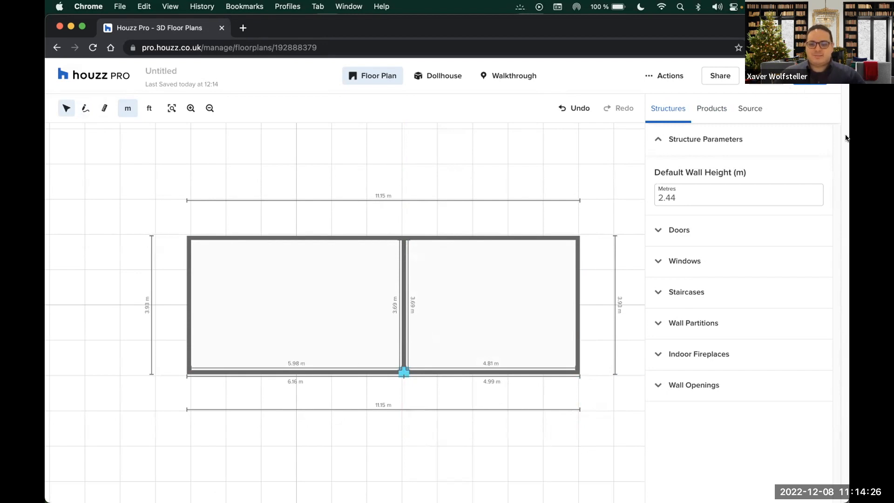
Place a Door 2-Panel in the left room's outer wall, flipped to swing into the room
{"action": "left_click", "coordinate": [661, 231]}
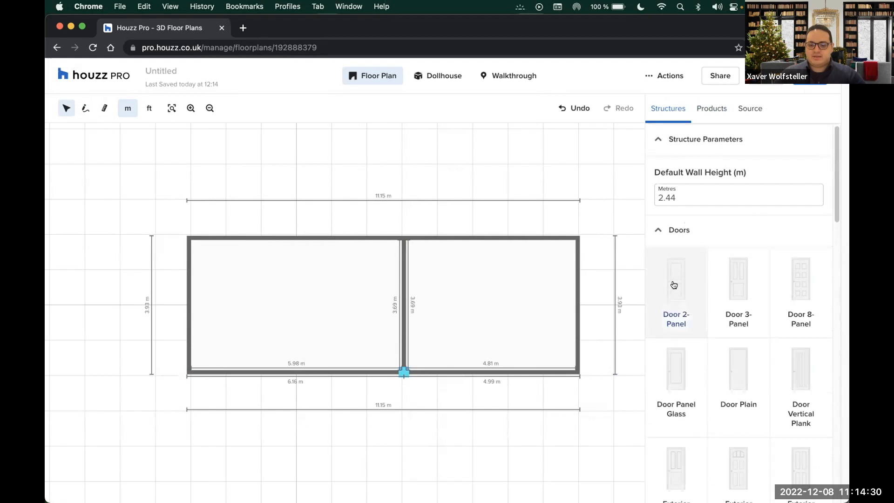
{"action": "left_click_drag", "start_coordinate": [670, 286], "coordinate": [189, 315]}
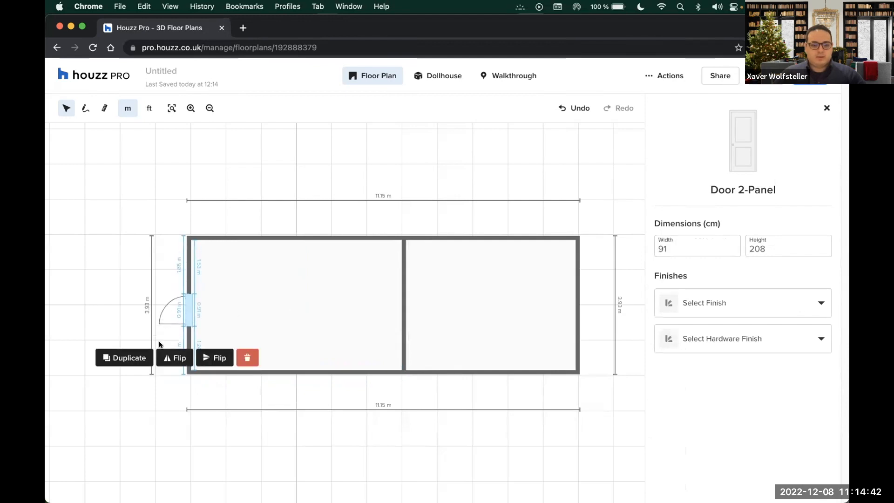
{"action": "left_click", "coordinate": [176, 356]}
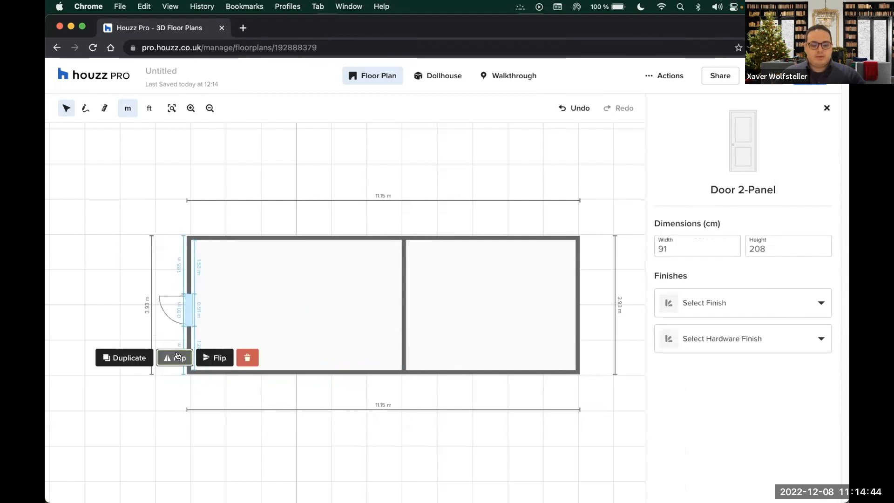
{"action": "left_click", "coordinate": [214, 358]}
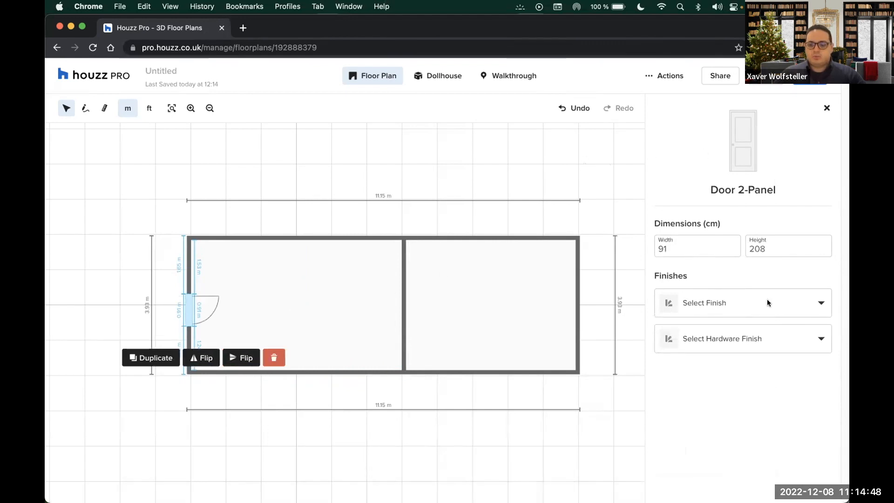
{"action": "left_click", "coordinate": [825, 108]}
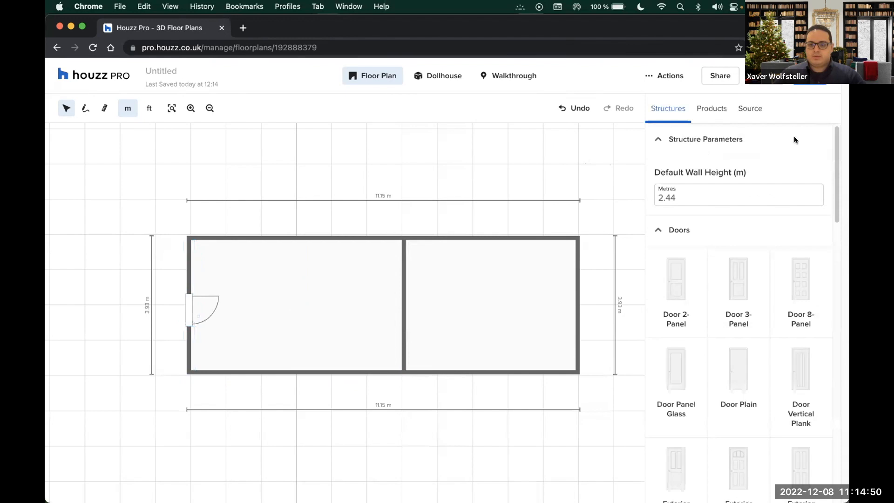
{"action": "left_click", "coordinate": [669, 237]}
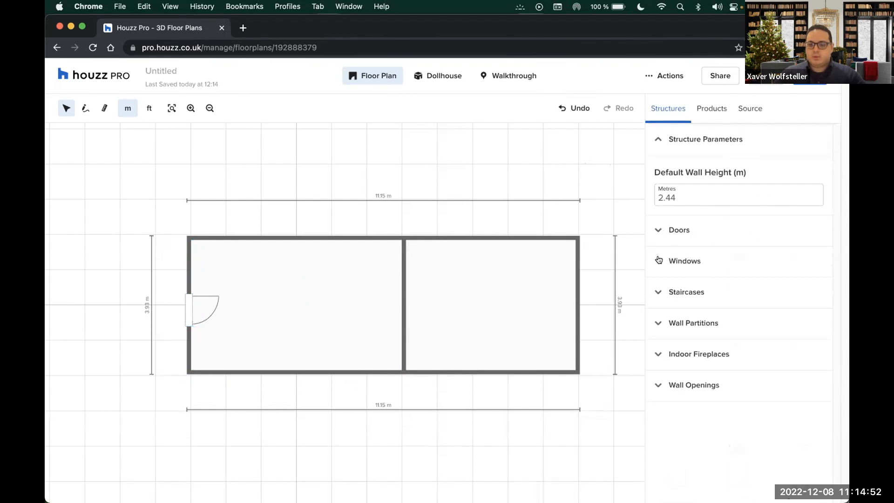
{"action": "left_click", "coordinate": [659, 259]}
{"action": "scroll", "coordinate": [734, 315], "scroll_direction": "down", "scroll_amount": 2}
Add a 122 × 137 cm Slim French Casement 2 Panes window to the left room's top wall
{"action": "left_click_drag", "start_coordinate": [681, 362], "coordinate": [287, 238]}
{"action": "left_click", "coordinate": [289, 238]}
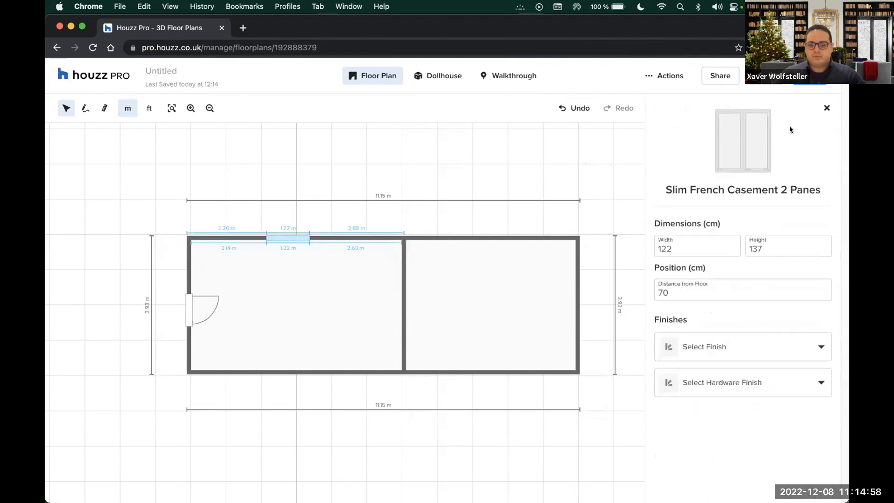
{"action": "left_click", "coordinate": [827, 108]}
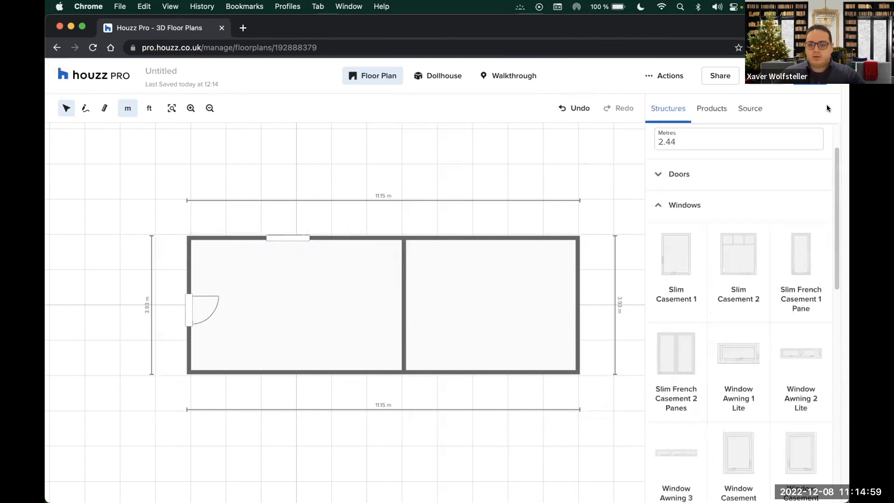
{"action": "left_click", "coordinate": [659, 204]}
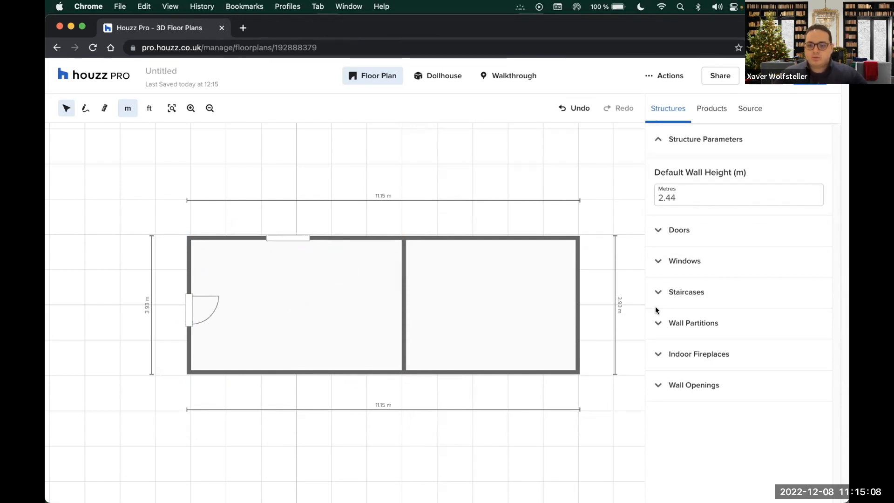
{"action": "left_click", "coordinate": [295, 238]}
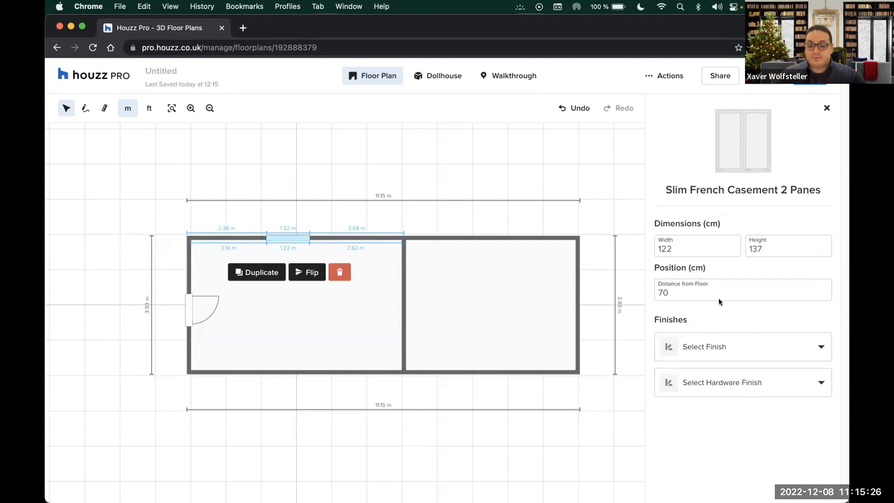
{"action": "left_click", "coordinate": [436, 77]}
{"action": "left_click", "coordinate": [158, 162]}
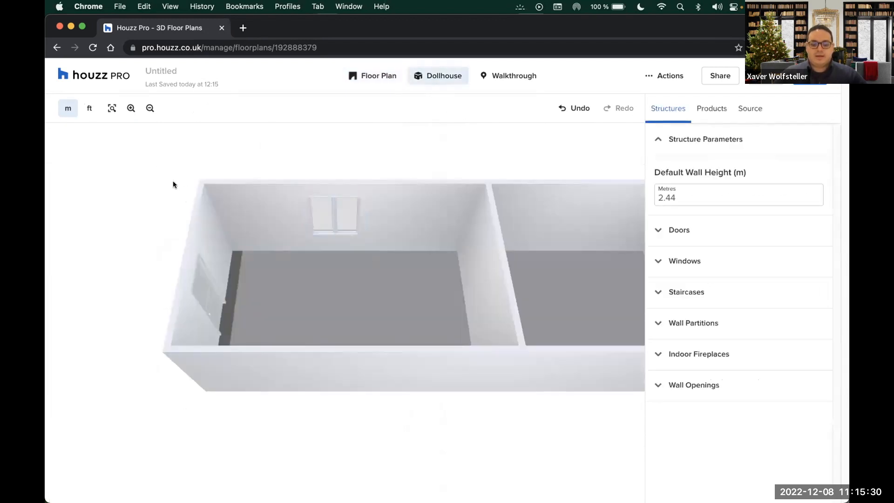
{"action": "left_click_drag", "start_coordinate": [120, 332], "coordinate": [138, 273]}
{"action": "left_click_drag", "start_coordinate": [128, 211], "coordinate": [513, 222]}
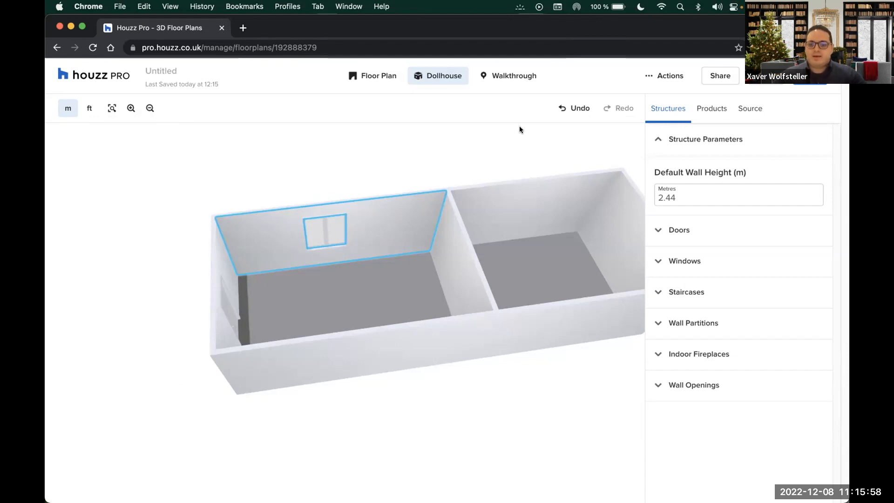
{"action": "left_click", "coordinate": [653, 143]}
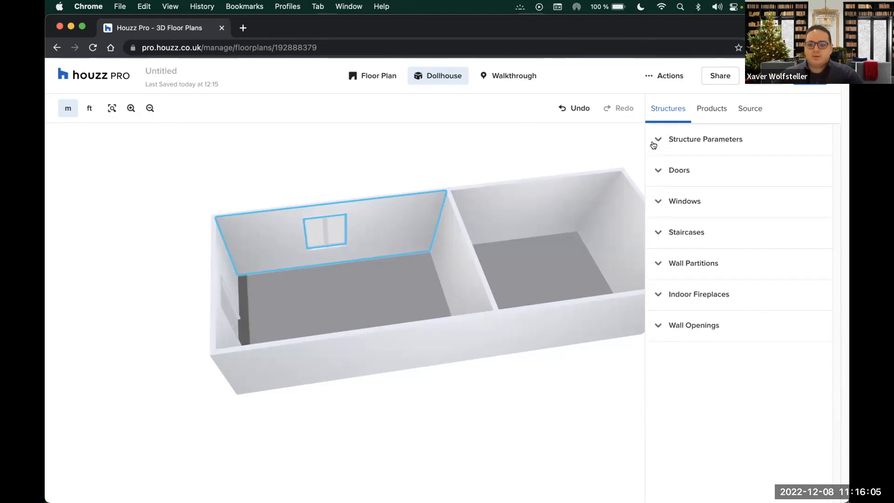
{"action": "left_click", "coordinate": [370, 80]}
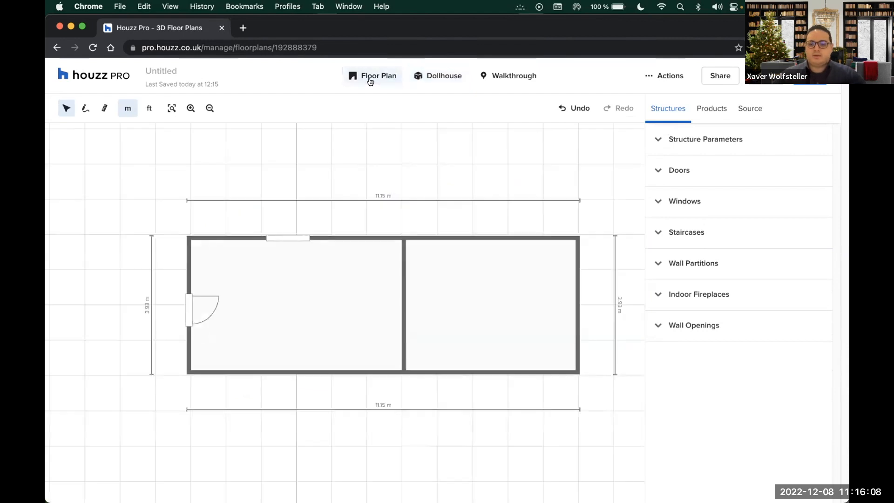
Drag the Dining Set from Products > Dining Table Sets into the right-hand room
{"action": "left_click", "coordinate": [715, 113]}
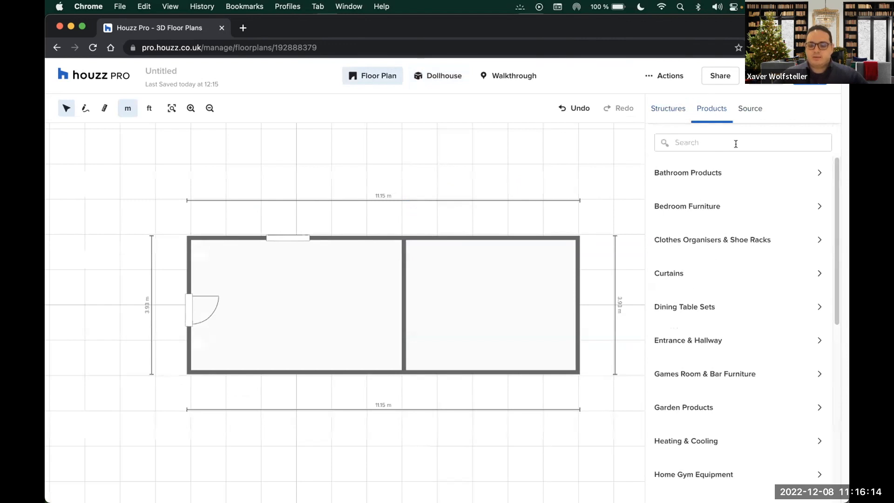
{"action": "scroll", "coordinate": [746, 231], "scroll_direction": "down", "scroll_amount": 5}
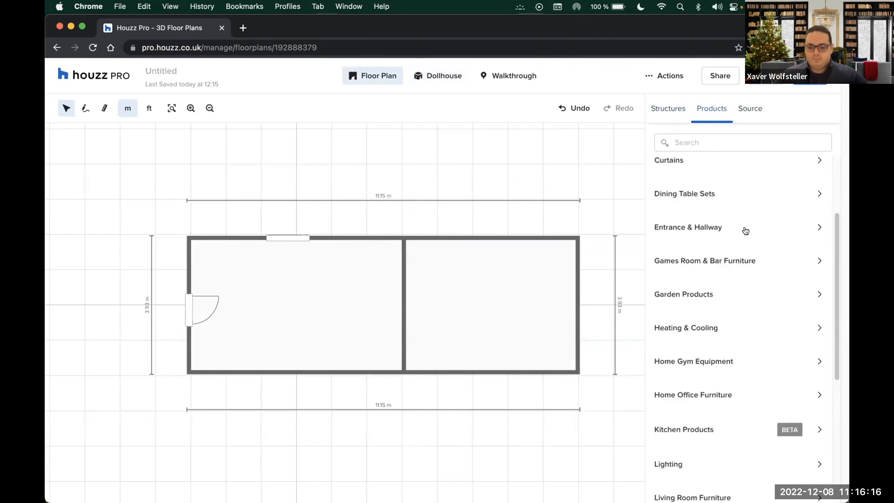
{"action": "scroll", "coordinate": [747, 228], "scroll_direction": "up", "scroll_amount": 3}
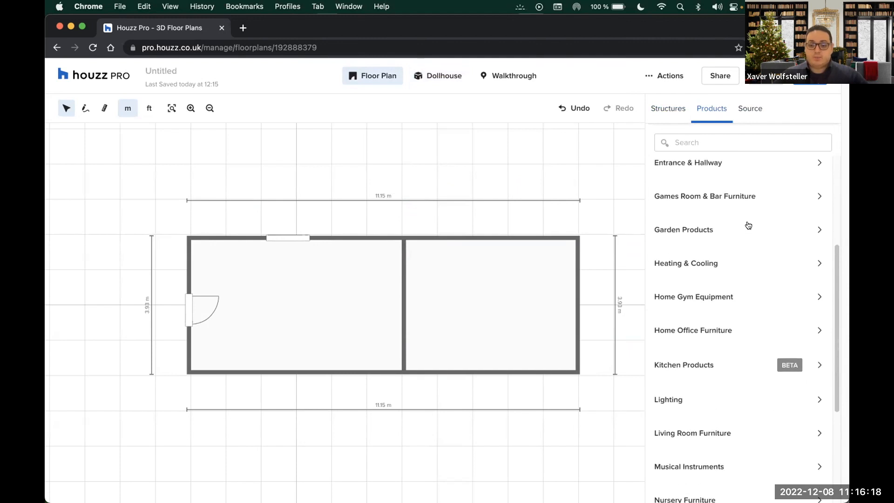
{"action": "scroll", "coordinate": [745, 214], "scroll_direction": "up", "scroll_amount": 3}
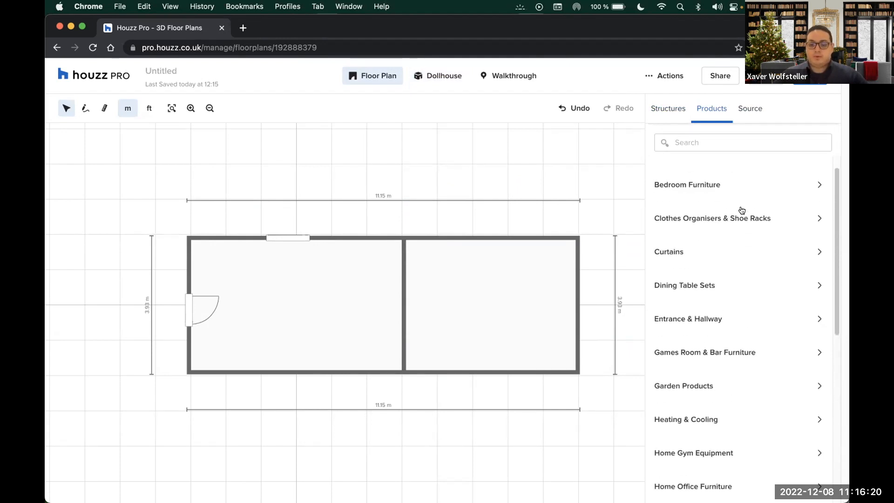
{"action": "left_click", "coordinate": [769, 213]}
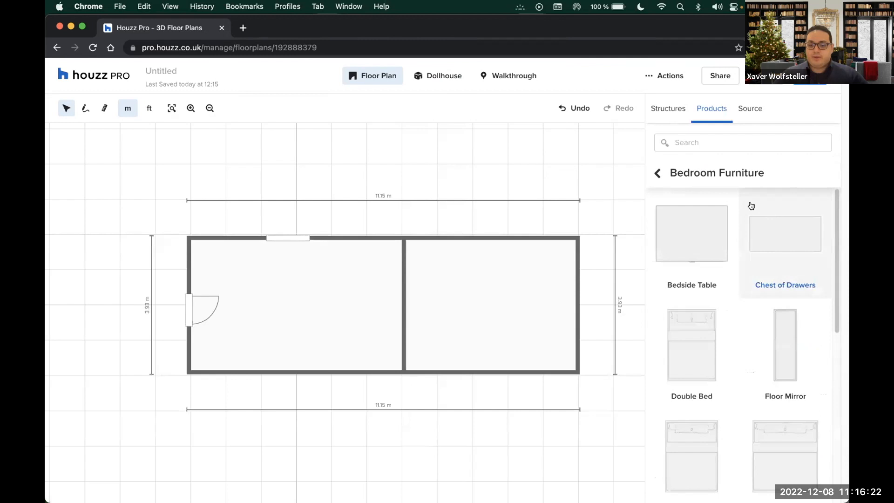
{"action": "scroll", "coordinate": [741, 242], "scroll_direction": "down", "scroll_amount": 5}
{"action": "left_click", "coordinate": [657, 174]}
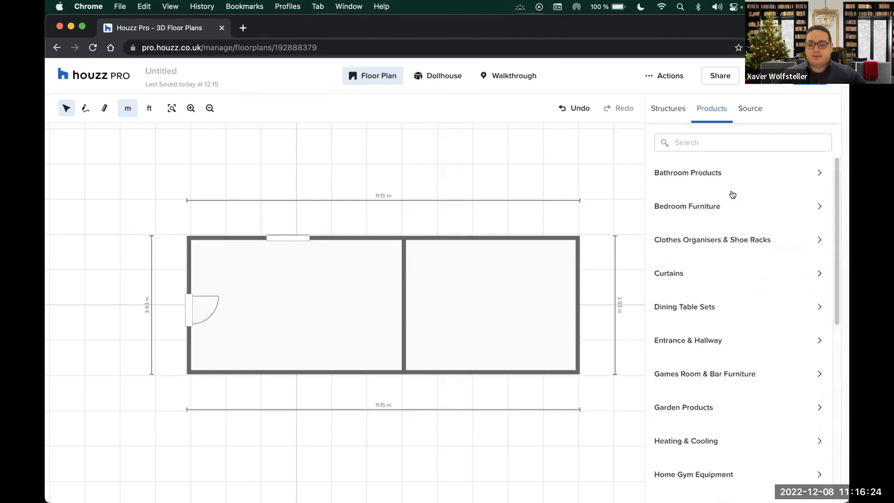
{"action": "left_click", "coordinate": [698, 307]}
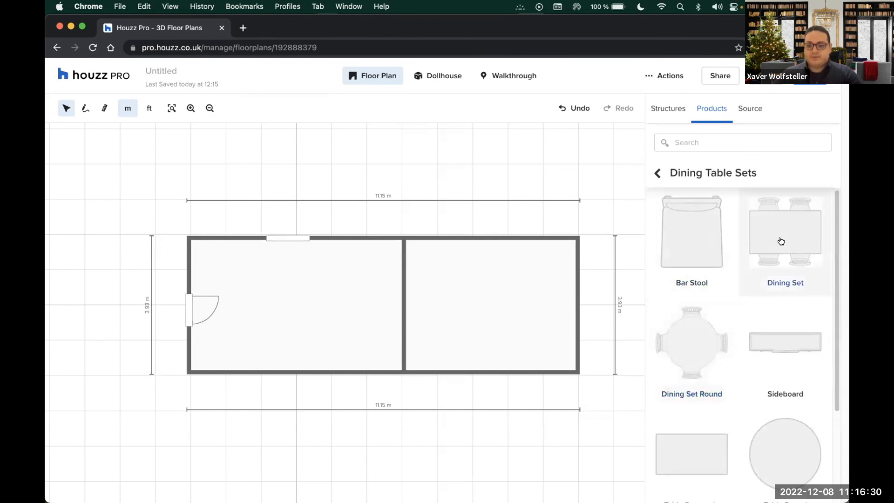
{"action": "left_click_drag", "start_coordinate": [778, 242], "coordinate": [474, 299]}
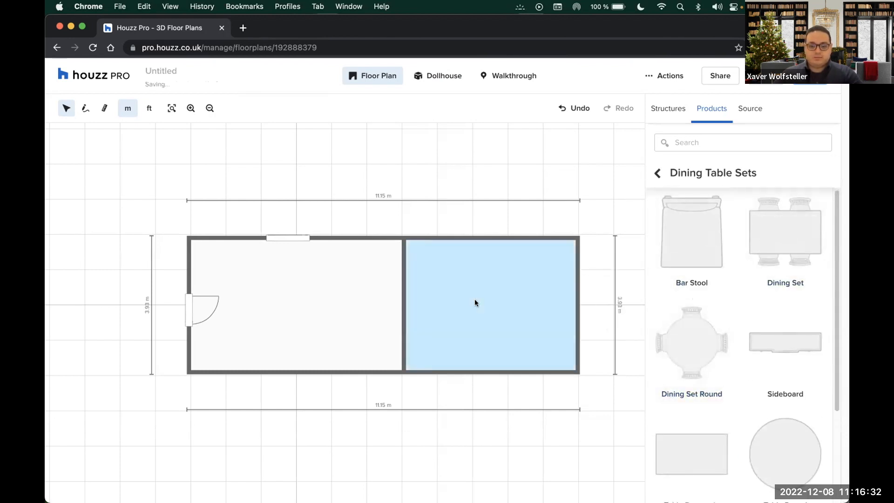
Centre the Dining Set, add a 179 × 51 cm Sideboard beside it, and switch to Dollhouse view
{"action": "left_click", "coordinate": [475, 302]}
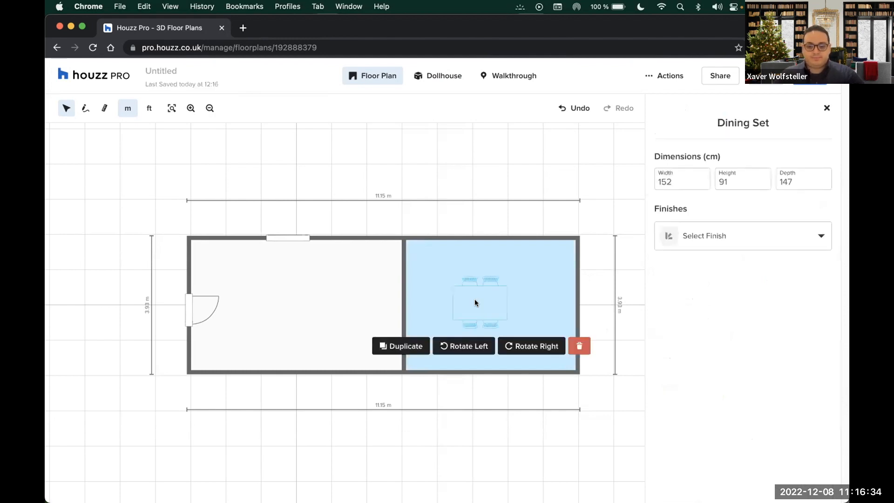
{"action": "left_click_drag", "start_coordinate": [478, 303], "coordinate": [491, 302]}
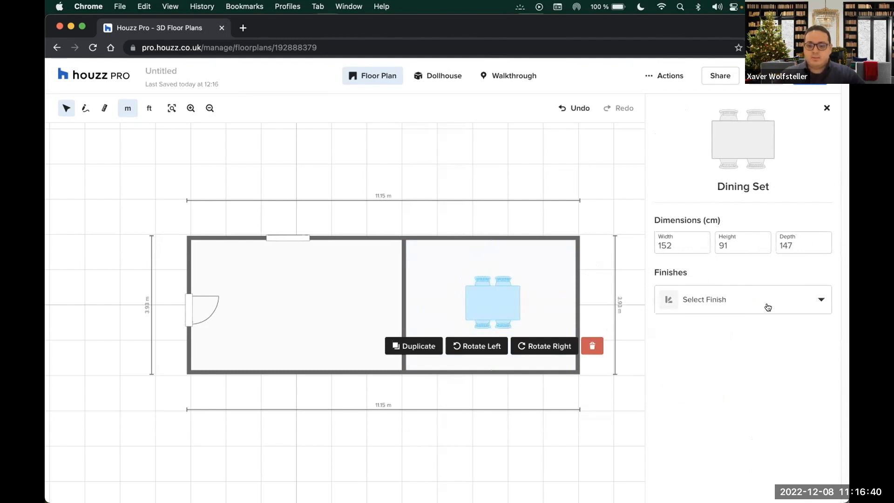
{"action": "left_click", "coordinate": [827, 108]}
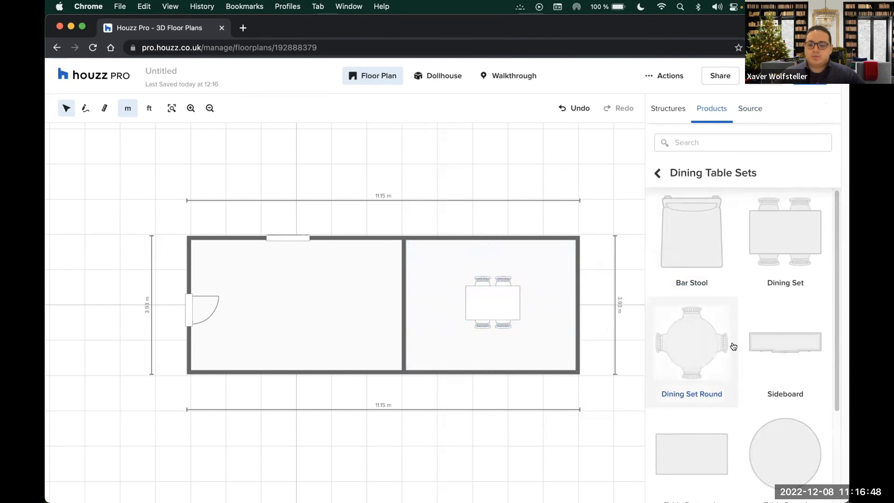
{"action": "mouse_move", "coordinate": [771, 341]}
{"action": "left_mouse_down"}
{"action": "mouse_move", "coordinate": [609, 281]}
{"action": "mouse_move", "coordinate": [494, 258]}
{"action": "left_mouse_up"}
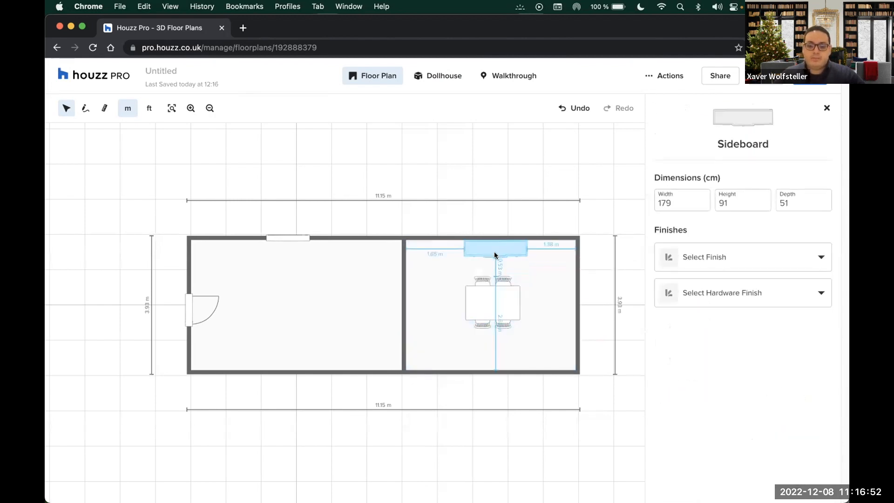
{"action": "left_click", "coordinate": [421, 76]}
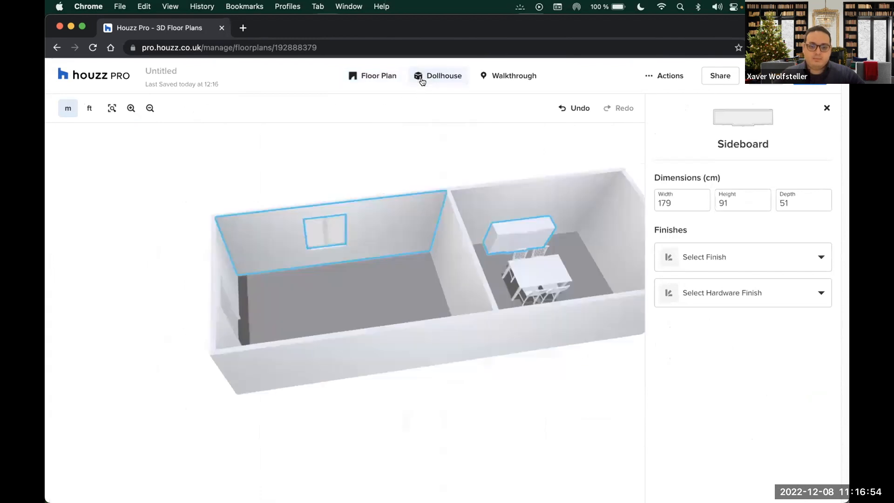
Apply the Chocolate Brown finish to the sideboard and rotate the 3D view to check it
{"action": "left_click", "coordinate": [524, 230]}
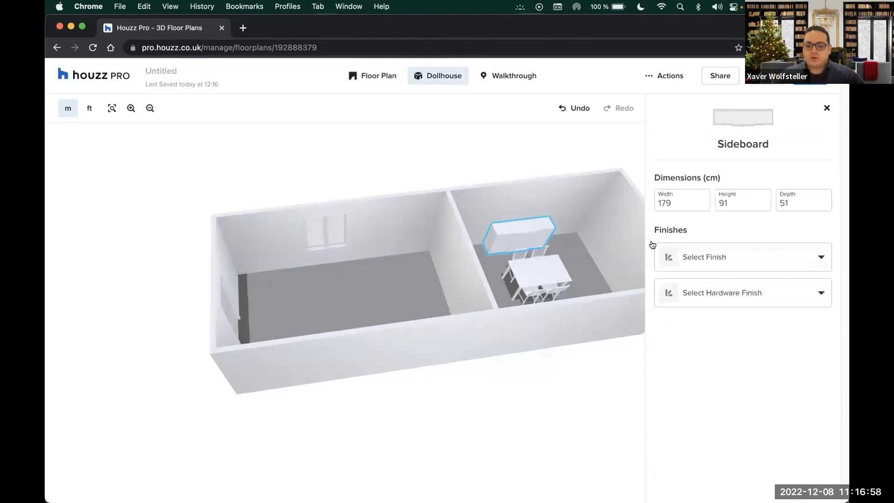
{"action": "left_click", "coordinate": [760, 260]}
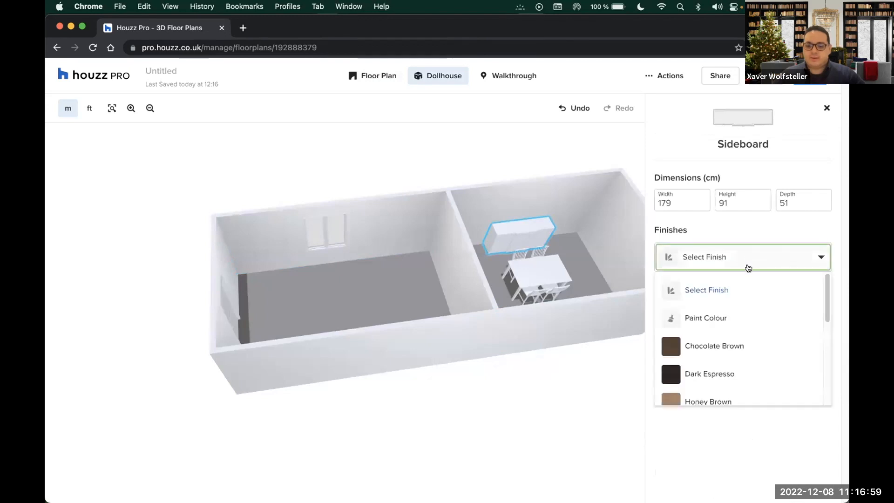
{"action": "left_click", "coordinate": [679, 346]}
{"action": "left_click", "coordinate": [537, 145]}
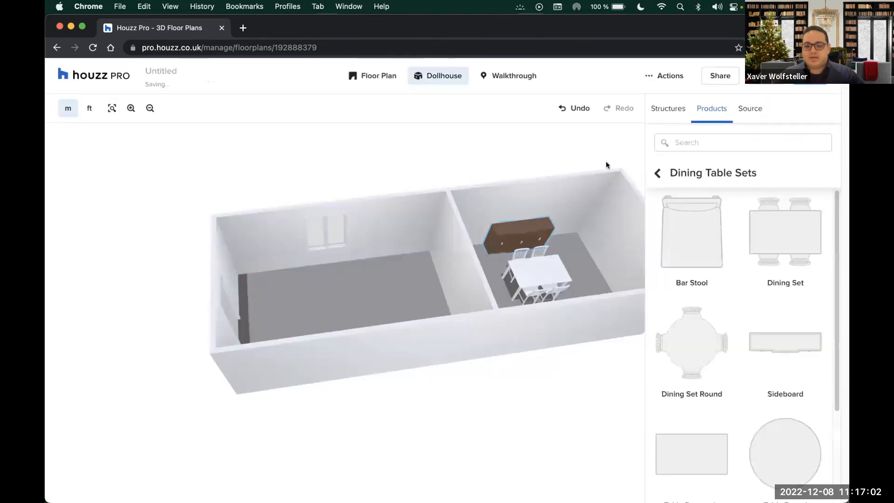
{"action": "scroll", "coordinate": [628, 181], "scroll_direction": "up", "scroll_amount": 3}
{"action": "left_click_drag", "start_coordinate": [557, 256], "coordinate": [535, 251]}
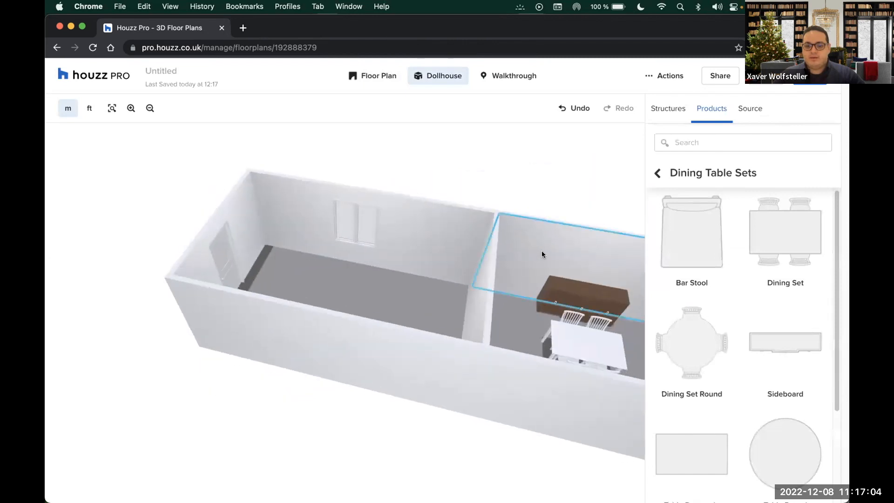
Open the Source catalogue of vanity and bar stool pictures and slightly orbit the dollhouse model
{"action": "left_click", "coordinate": [745, 111]}
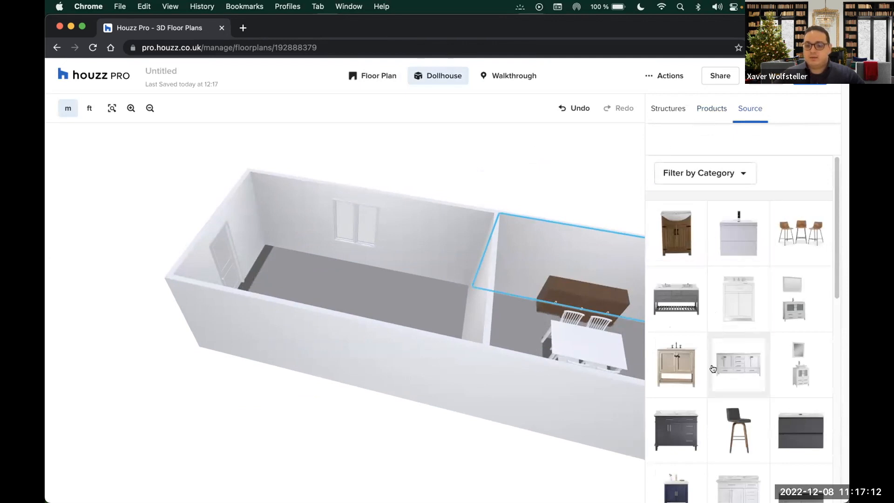
{"action": "scroll", "coordinate": [714, 369], "scroll_direction": "down", "scroll_amount": 1}
{"action": "scroll", "coordinate": [713, 369], "scroll_direction": "down", "scroll_amount": 4}
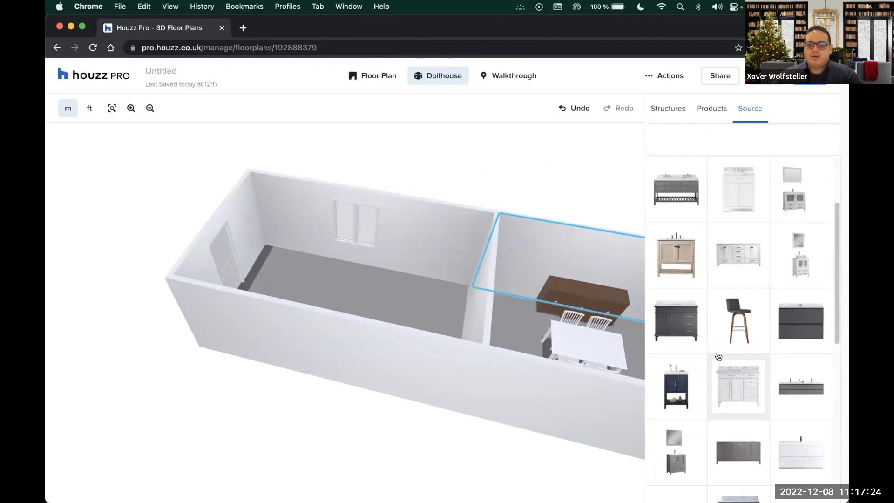
{"action": "left_click", "coordinate": [713, 112]}
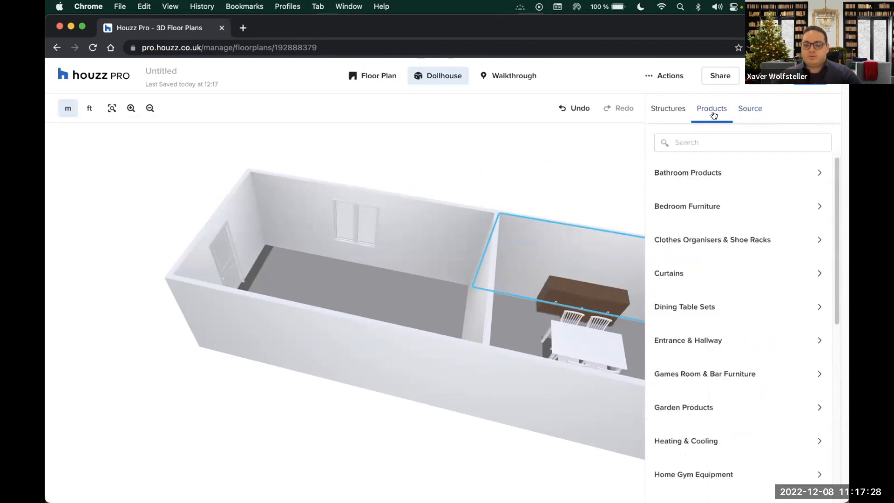
{"action": "left_click", "coordinate": [750, 115]}
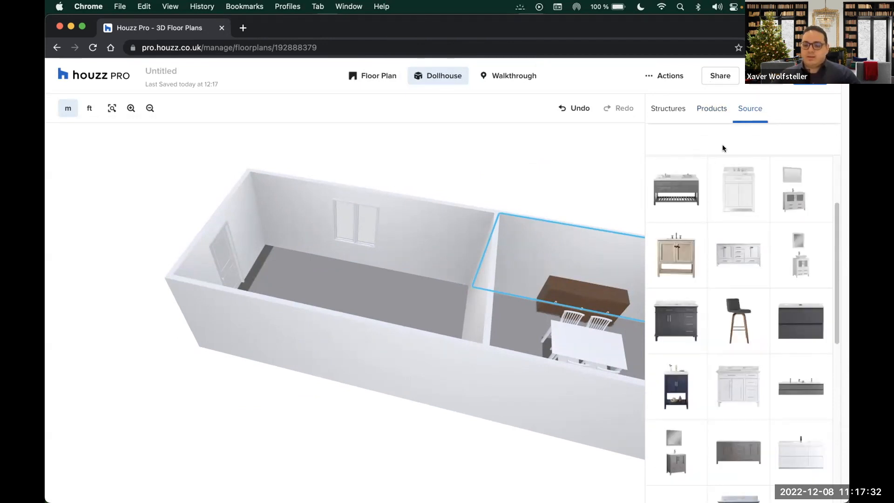
{"action": "left_click_drag", "start_coordinate": [467, 150], "coordinate": [482, 172]}
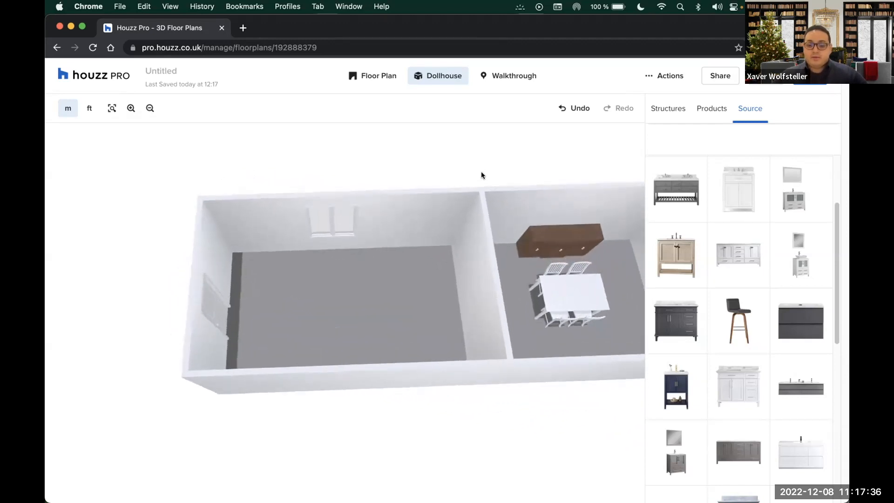
{"action": "left_click_drag", "start_coordinate": [368, 273], "coordinate": [371, 272]}
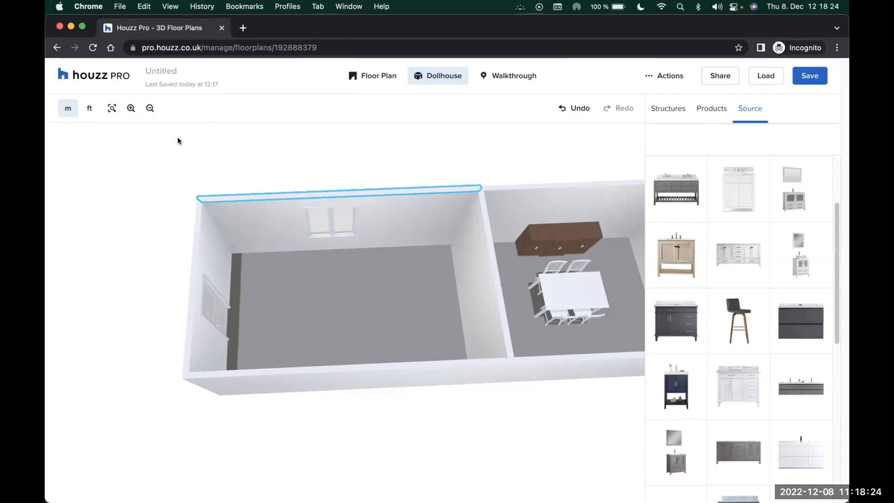
{"action": "left_click", "coordinate": [156, 176]}
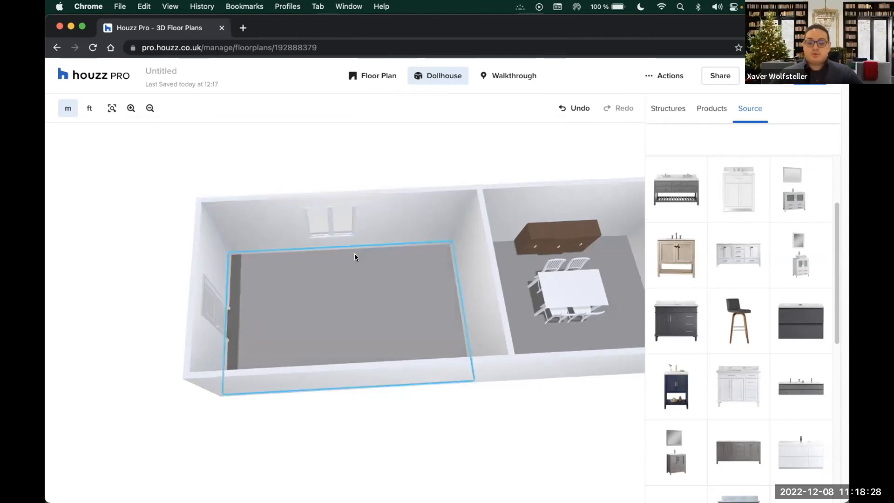
Lay White Oak Plank Floor in both rooms
{"action": "left_click", "coordinate": [359, 275]}
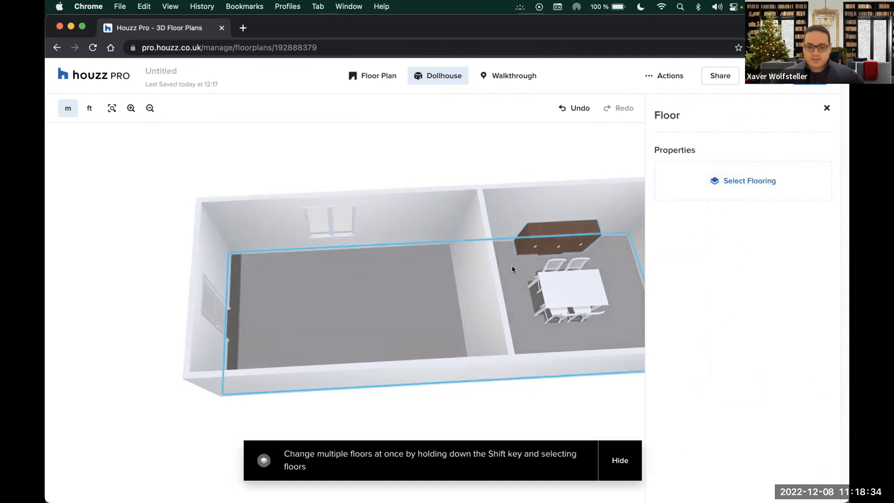
{"action": "left_click", "coordinate": [513, 293], "text": "shift"}
{"action": "left_click", "coordinate": [728, 187]}
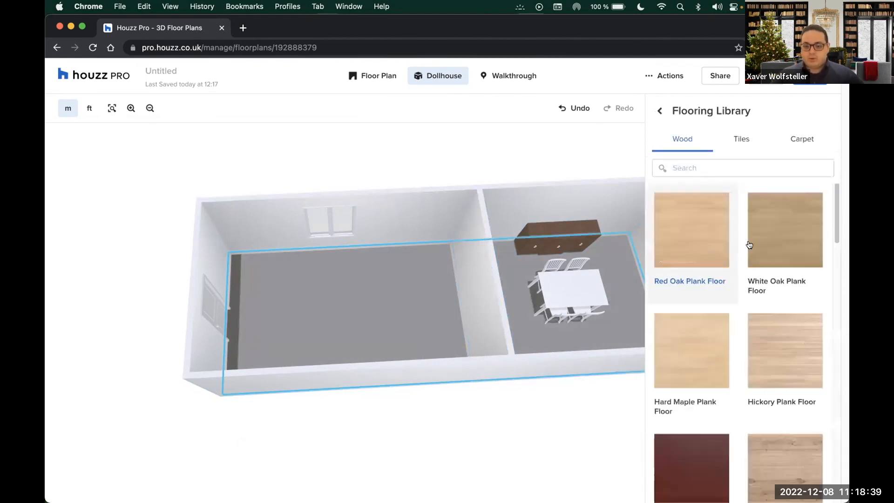
{"action": "left_click", "coordinate": [783, 251]}
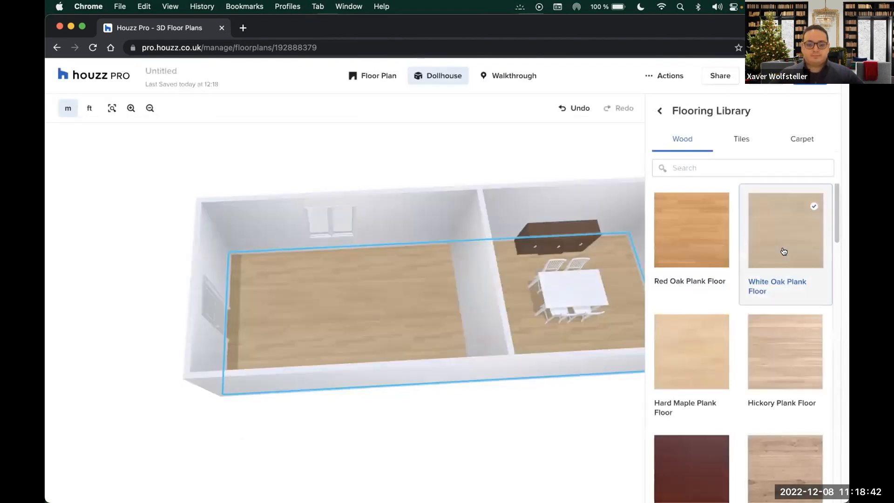
{"action": "left_click", "coordinate": [460, 154]}
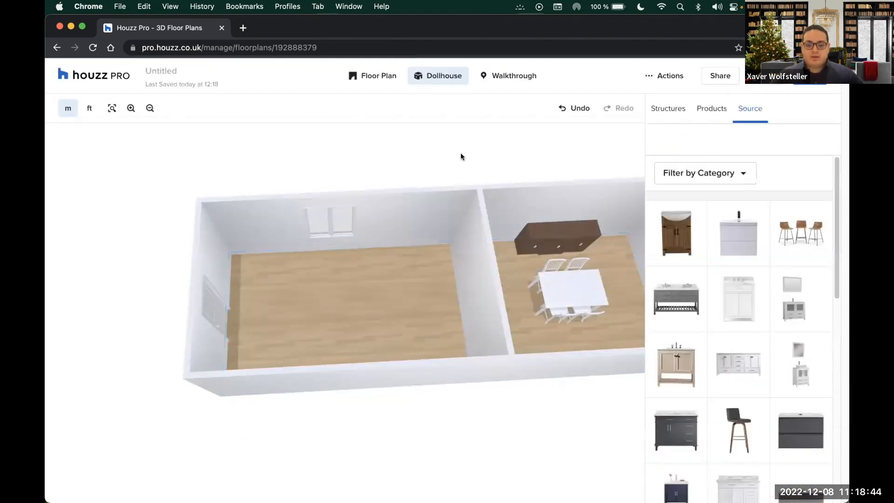
Paint the left room's back wall Dulux 02YY 55/518 orange
{"action": "left_click", "coordinate": [401, 220]}
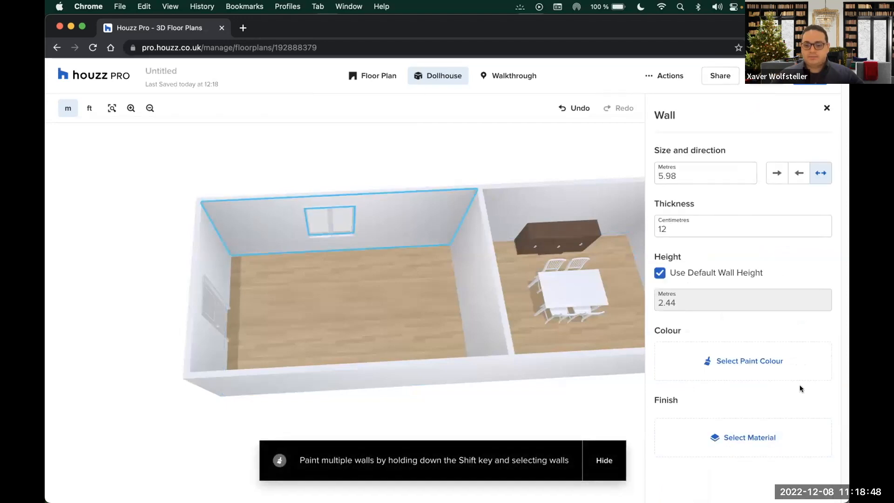
{"action": "left_click", "coordinate": [723, 360]}
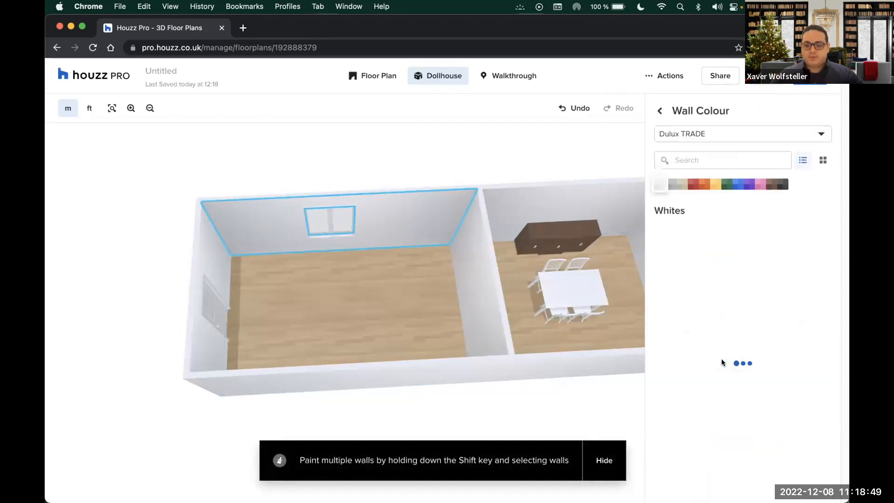
{"action": "left_click", "coordinate": [701, 186]}
{"action": "left_click", "coordinate": [672, 228]}
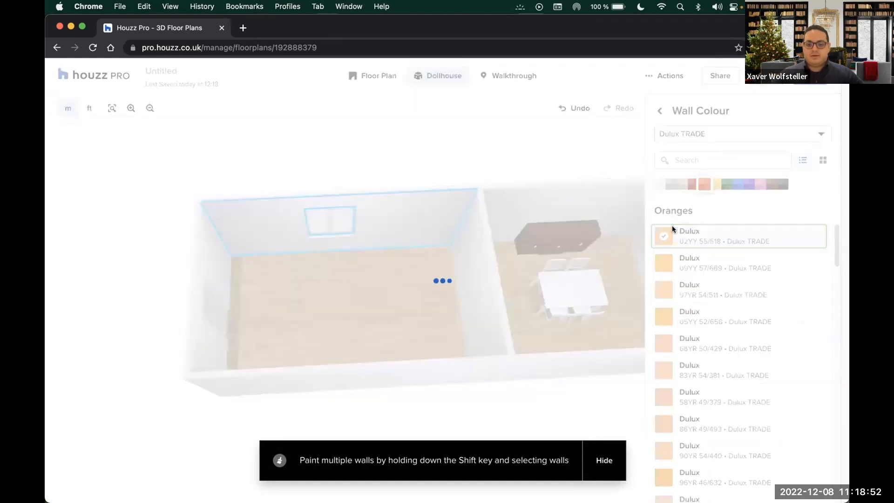
{"action": "left_click", "coordinate": [543, 158]}
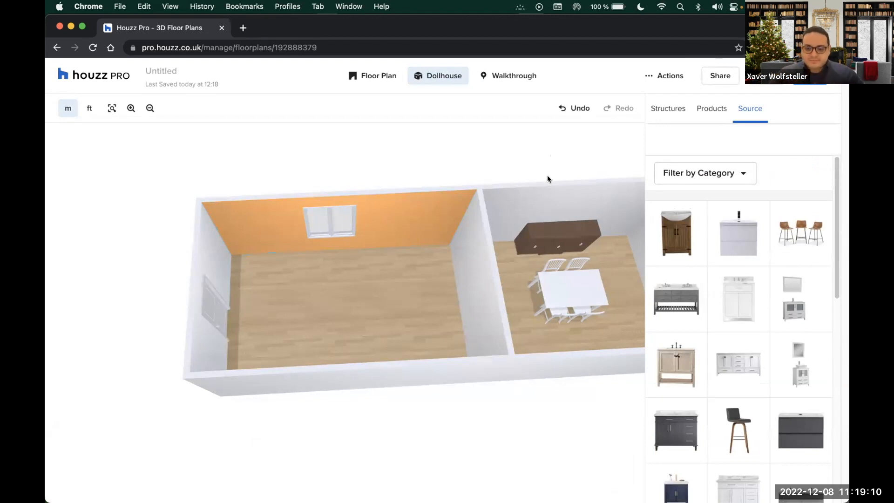
Give the left room's two-panel door a Dark Espresso finish
{"action": "left_click_drag", "start_coordinate": [437, 143], "coordinate": [467, 136]}
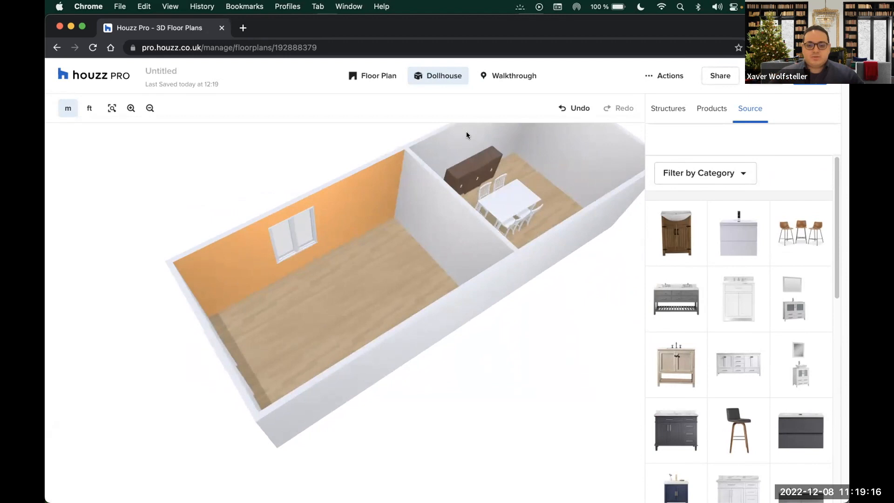
{"action": "left_click_drag", "start_coordinate": [467, 136], "coordinate": [480, 134]}
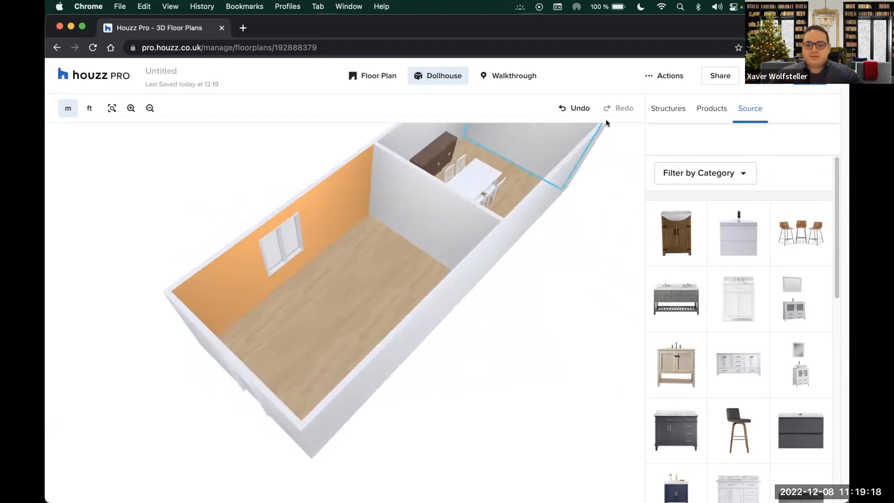
{"action": "left_click_drag", "start_coordinate": [581, 230], "coordinate": [561, 222]}
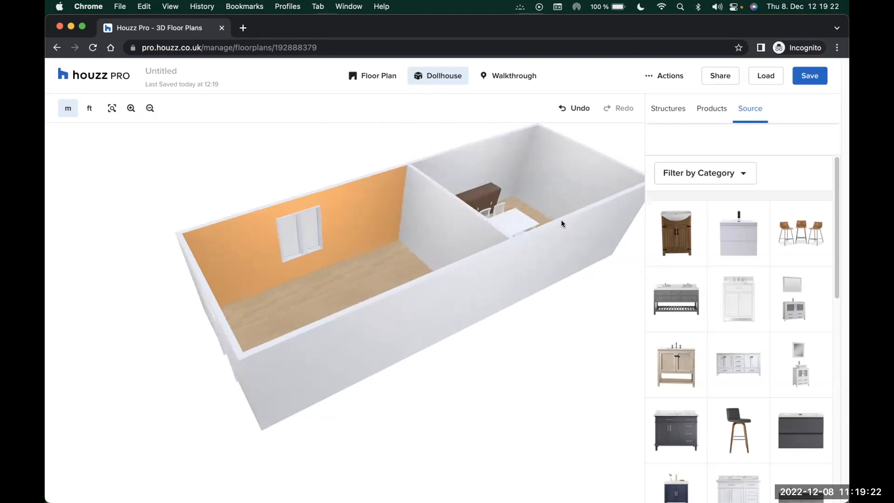
{"action": "left_click_drag", "start_coordinate": [310, 340], "coordinate": [255, 359]}
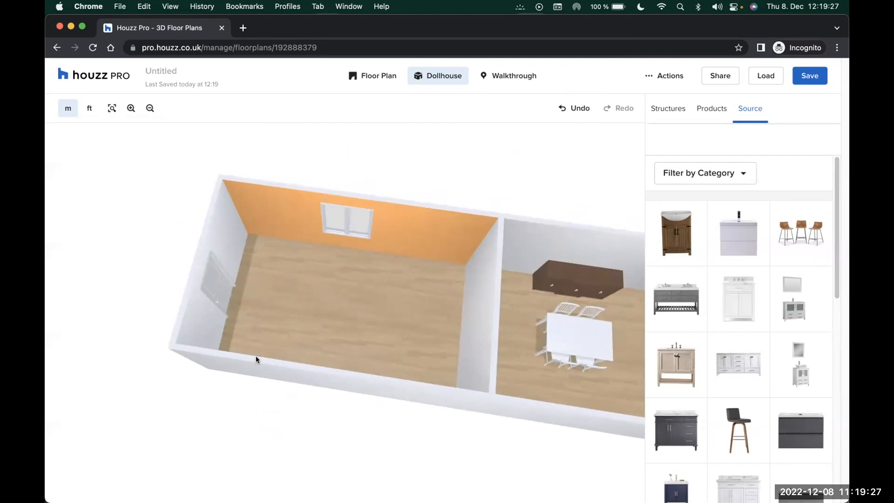
{"action": "left_click", "coordinate": [216, 287]}
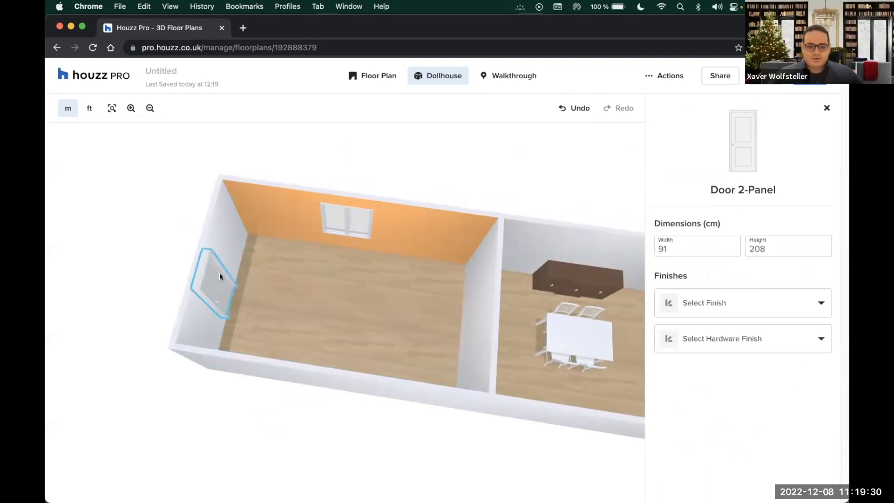
{"action": "left_click", "coordinate": [754, 311]}
{"action": "scroll", "coordinate": [774, 382], "scroll_direction": "down", "scroll_amount": 1}
{"action": "left_click", "coordinate": [764, 394]}
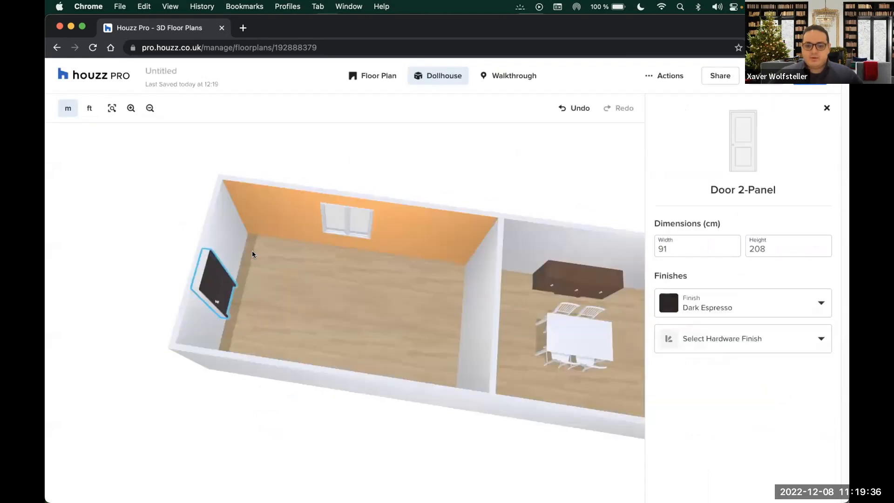
Set the door's hardware finish to Gold
{"action": "left_click", "coordinate": [771, 343]}
{"action": "scroll", "coordinate": [764, 393], "scroll_direction": "down", "scroll_amount": 1}
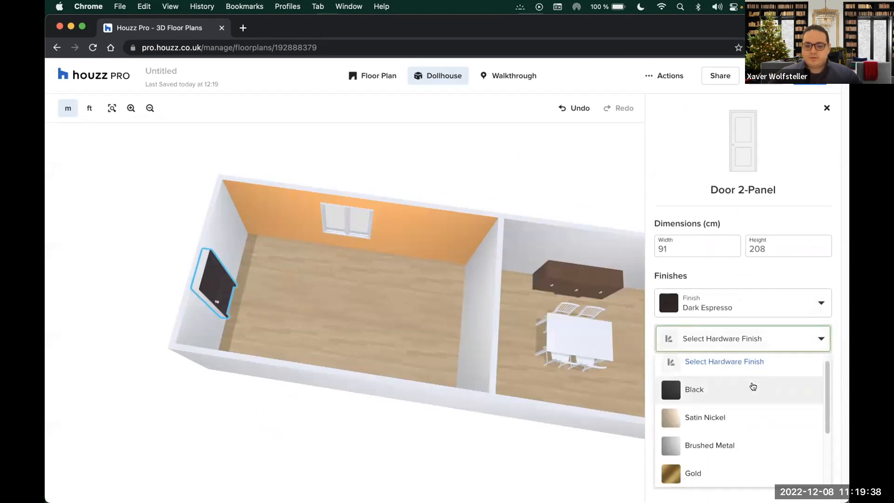
{"action": "scroll", "coordinate": [762, 401], "scroll_direction": "down", "scroll_amount": 2}
{"action": "left_click", "coordinate": [722, 389]}
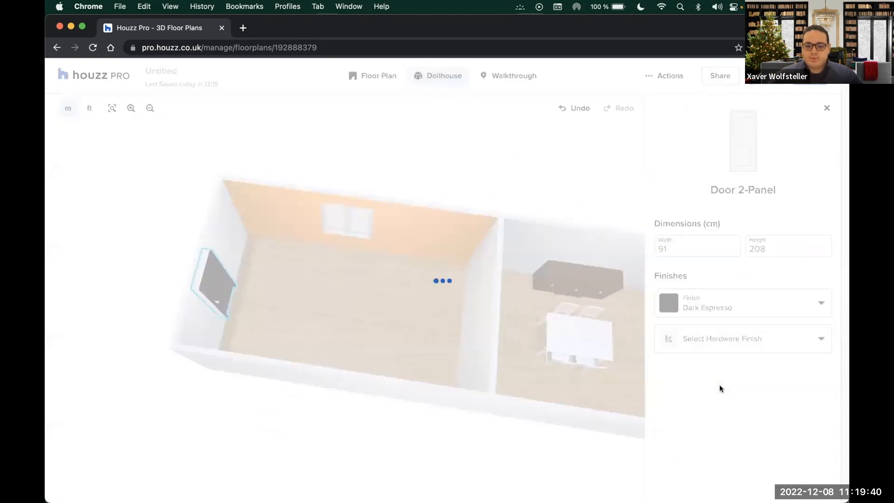
{"action": "scroll", "coordinate": [189, 289], "scroll_direction": "up", "scroll_amount": 5}
Look into the left room and check the window on the orange wall
{"action": "left_click_drag", "start_coordinate": [293, 261], "coordinate": [168, 329]}
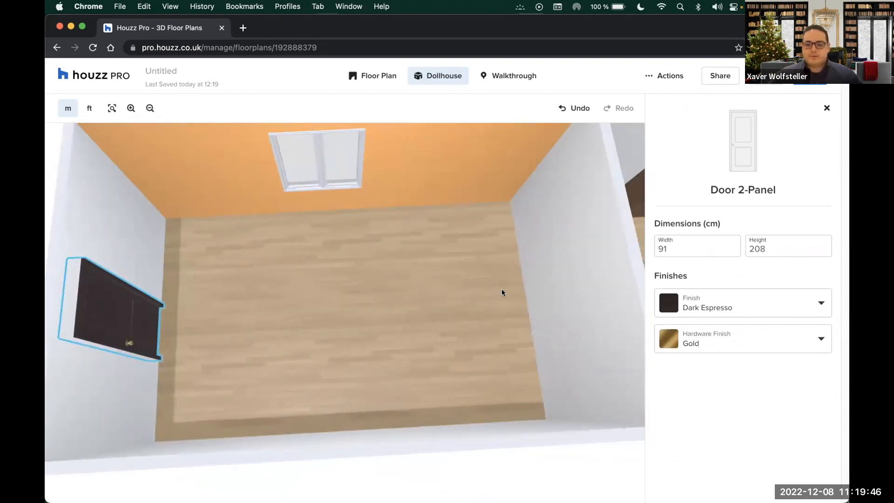
{"action": "scroll", "coordinate": [503, 291], "scroll_direction": "down", "scroll_amount": 2}
{"action": "left_click", "coordinate": [319, 183]}
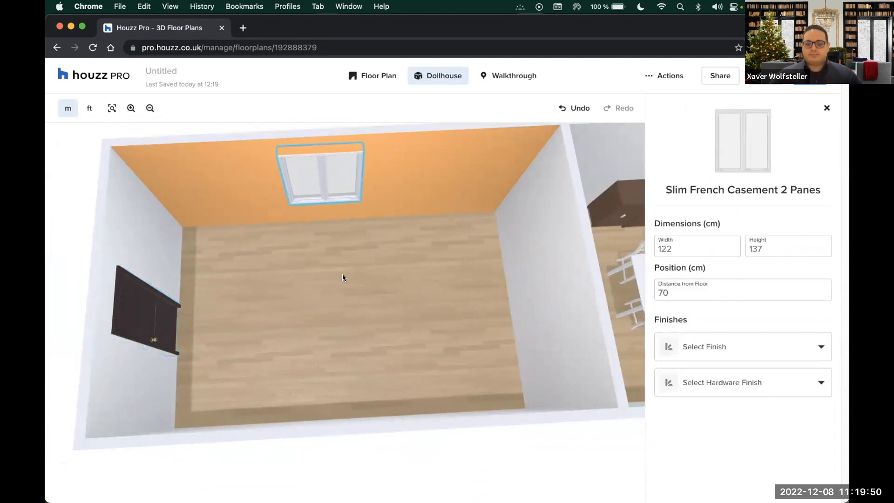
{"action": "scroll", "coordinate": [342, 275], "scroll_direction": "down", "scroll_amount": 4}
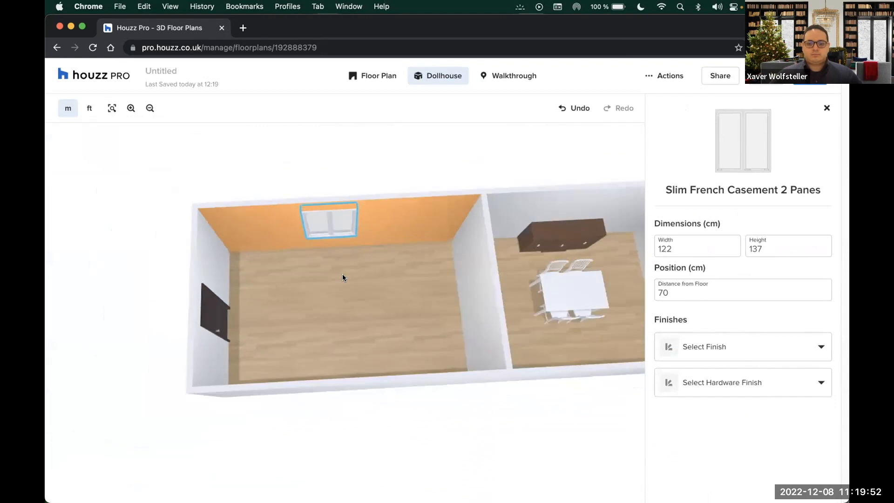
{"action": "scroll", "coordinate": [343, 278], "scroll_direction": "down", "scroll_amount": 2}
{"action": "left_click", "coordinate": [488, 395]}
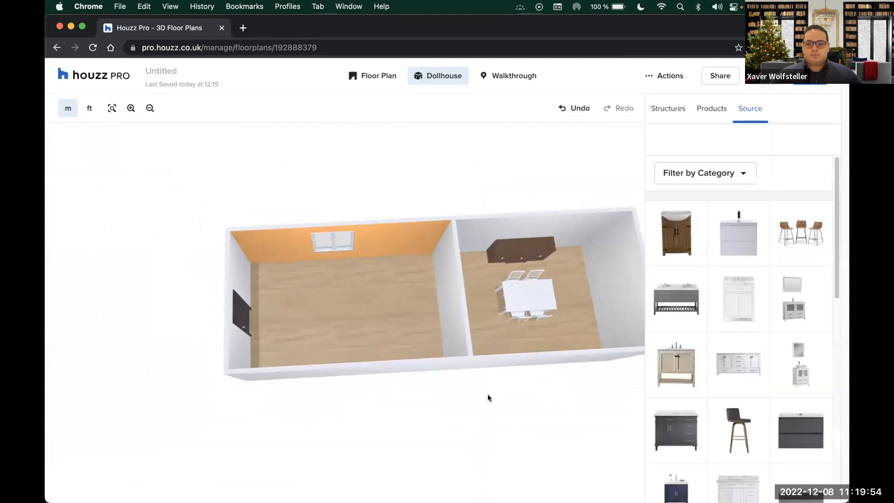
Select the wall dividing the two rooms, then close its properties to show the structural elements
{"action": "left_click", "coordinate": [454, 260]}
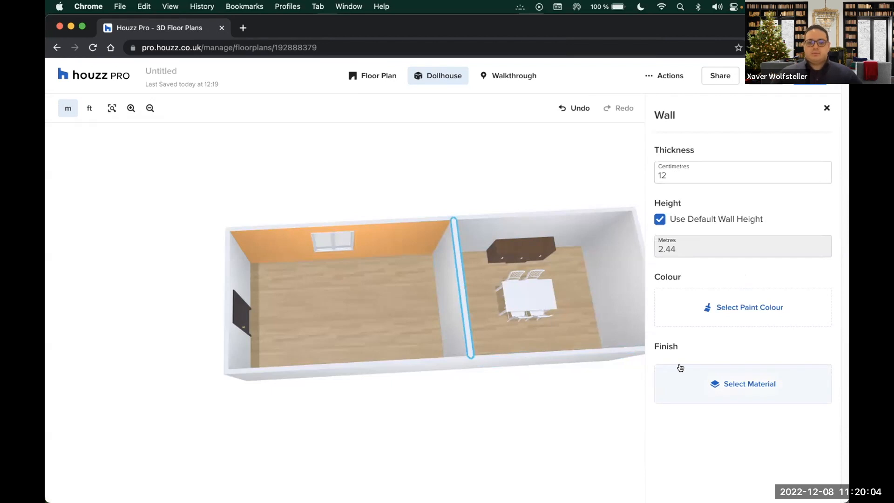
{"action": "left_click", "coordinate": [826, 108]}
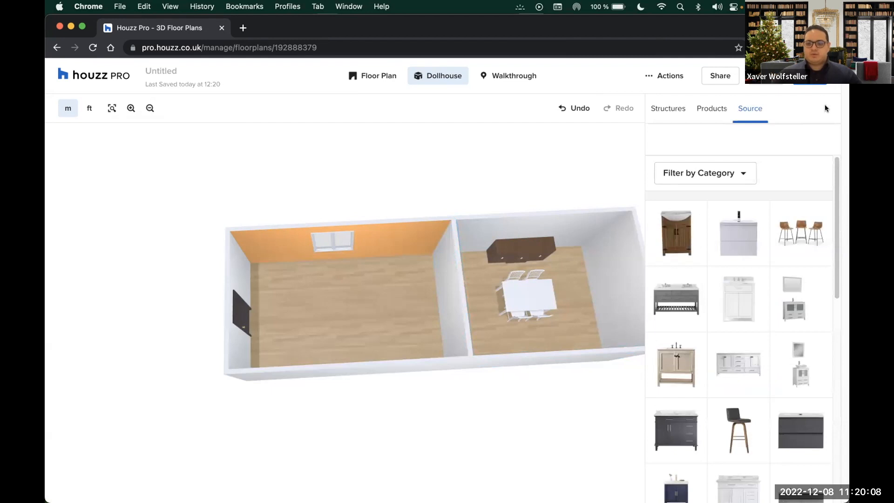
{"action": "left_click", "coordinate": [667, 108]}
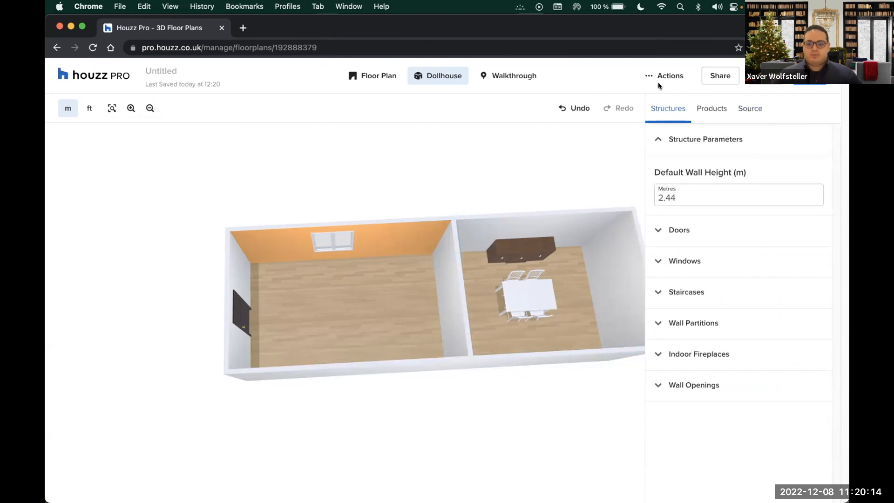
Copy the floor plan's shareable link from the Share Floor Plan dialog, then open a new private tab
{"action": "left_click", "coordinate": [708, 76]}
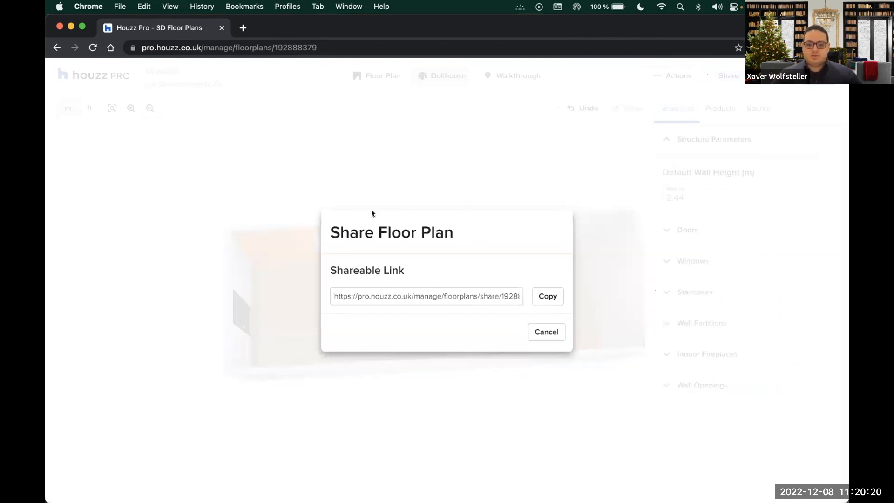
{"action": "left_click", "coordinate": [546, 298]}
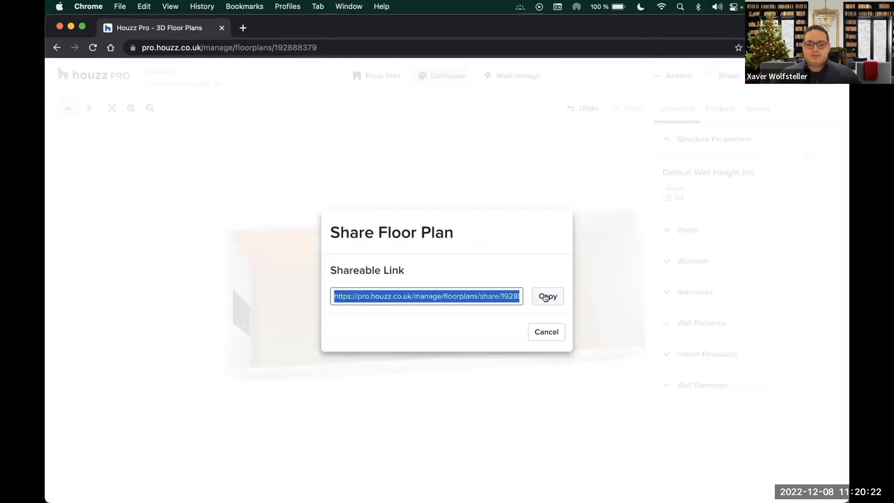
{"action": "left_click", "coordinate": [546, 333]}
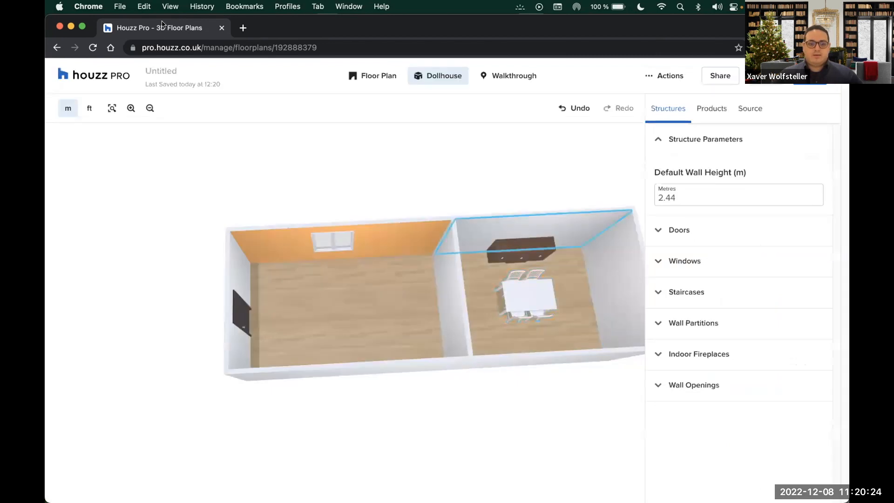
{"action": "left_click", "coordinate": [242, 28]}
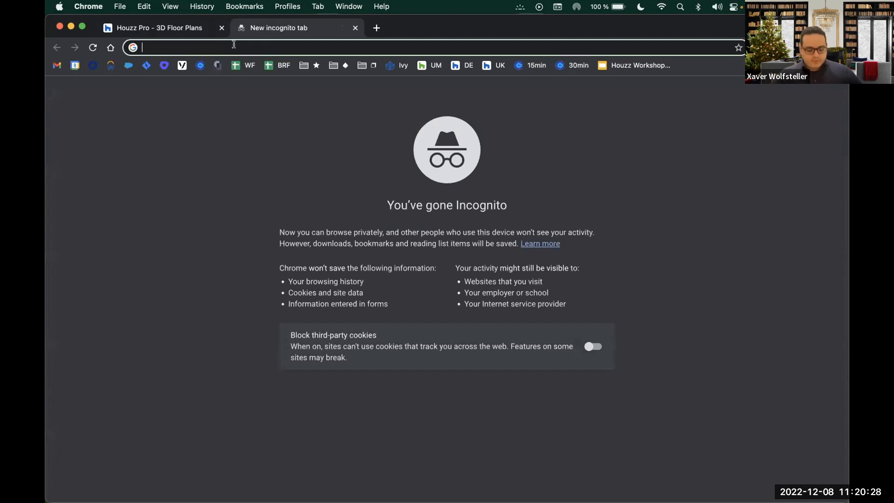
Load the pasted share link and view the shared plan as an orbited 3D dollhouse
{"action": "key", "text": "Return"}
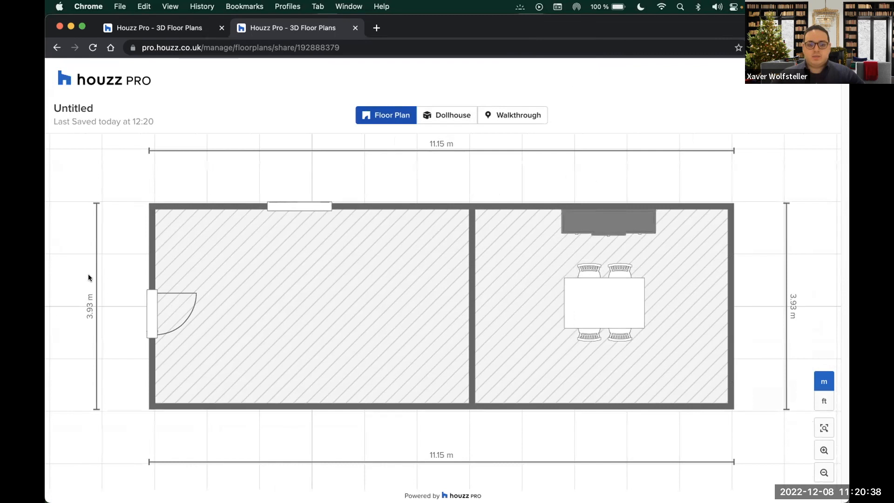
{"action": "left_click", "coordinate": [454, 122]}
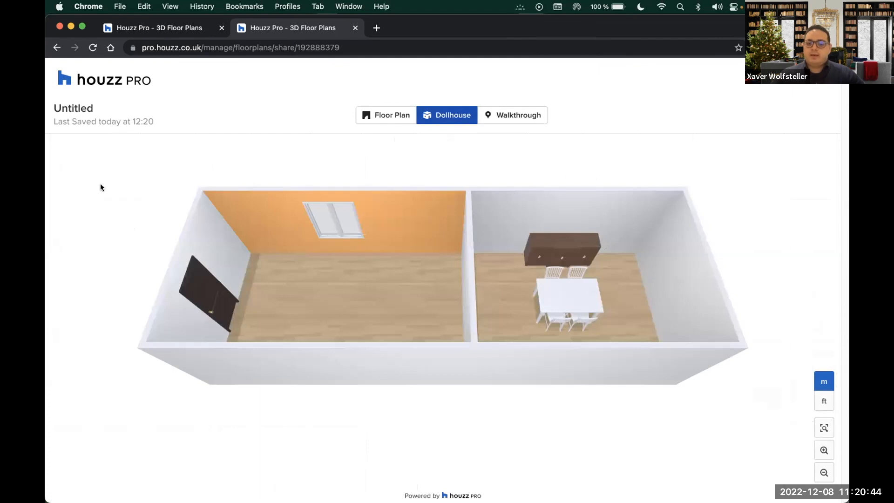
{"action": "left_click_drag", "start_coordinate": [96, 228], "coordinate": [532, 160]}
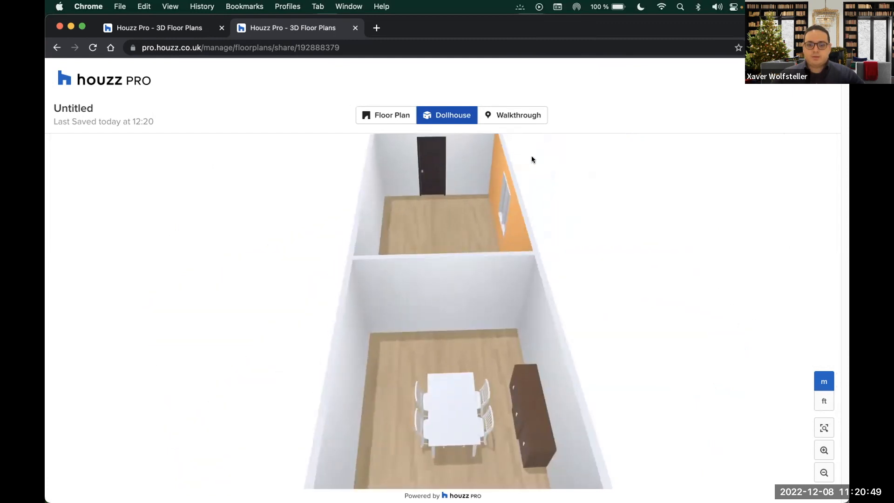
Walk through the shared plan past the dark door into the orange-walled room, then return to the editor
{"action": "left_click", "coordinate": [520, 118]}
{"action": "left_click_drag", "start_coordinate": [400, 255], "coordinate": [619, 305]}
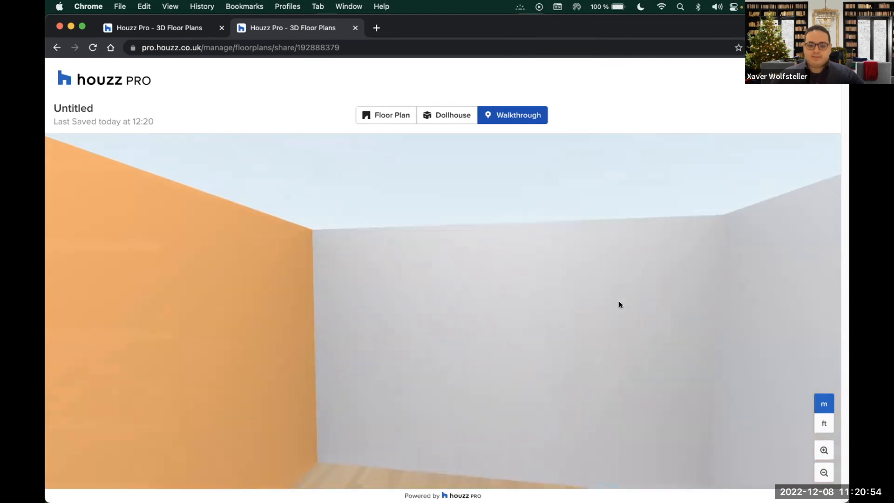
{"action": "left_click_drag", "start_coordinate": [467, 263], "coordinate": [807, 286]}
{"action": "left_click_drag", "start_coordinate": [280, 287], "coordinate": [584, 396]}
{"action": "left_click", "coordinate": [499, 394]}
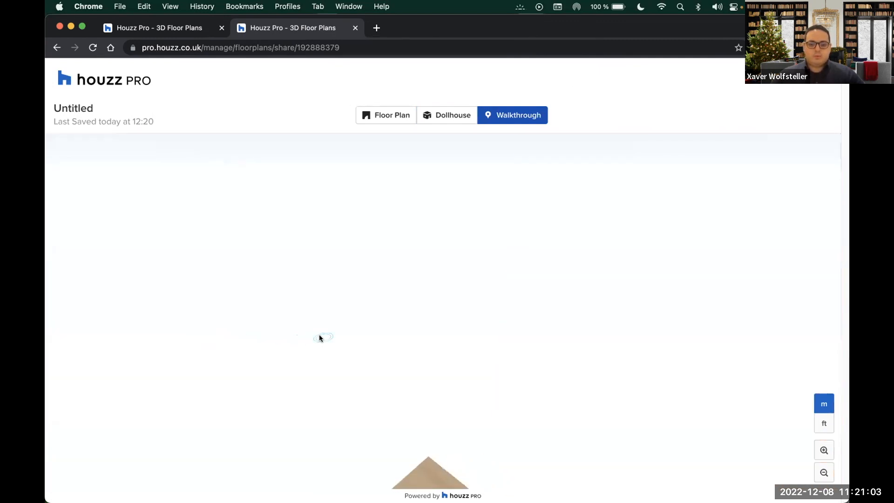
{"action": "left_click_drag", "start_coordinate": [320, 335], "coordinate": [739, 329]}
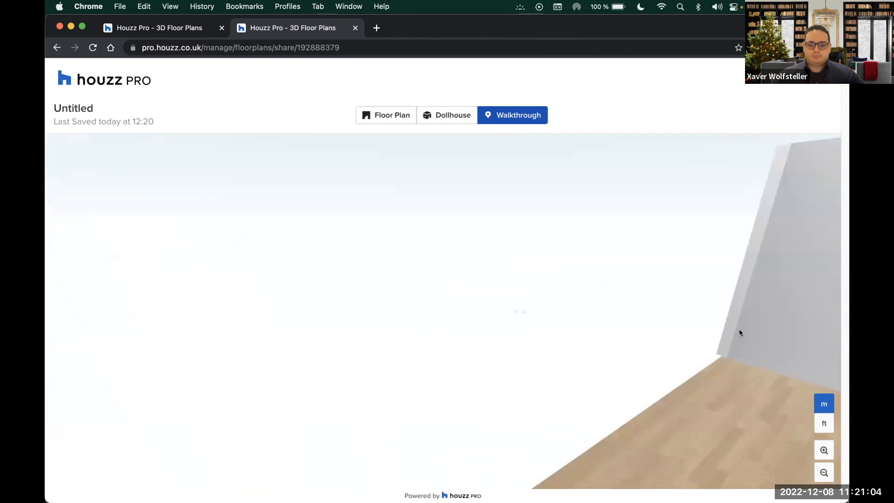
{"action": "left_click", "coordinate": [739, 329]}
{"action": "left_click_drag", "start_coordinate": [457, 447], "coordinate": [652, 279]}
{"action": "left_click_drag", "start_coordinate": [372, 263], "coordinate": [431, 264]}
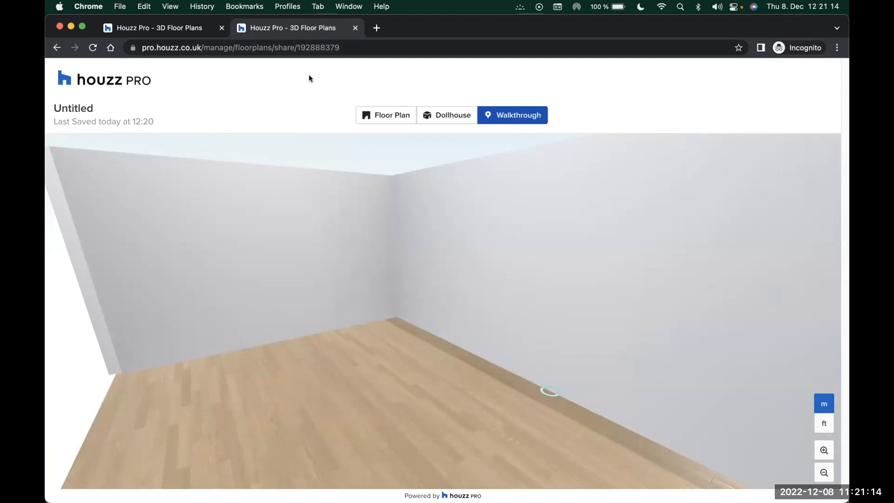
{"action": "left_click", "coordinate": [192, 29]}
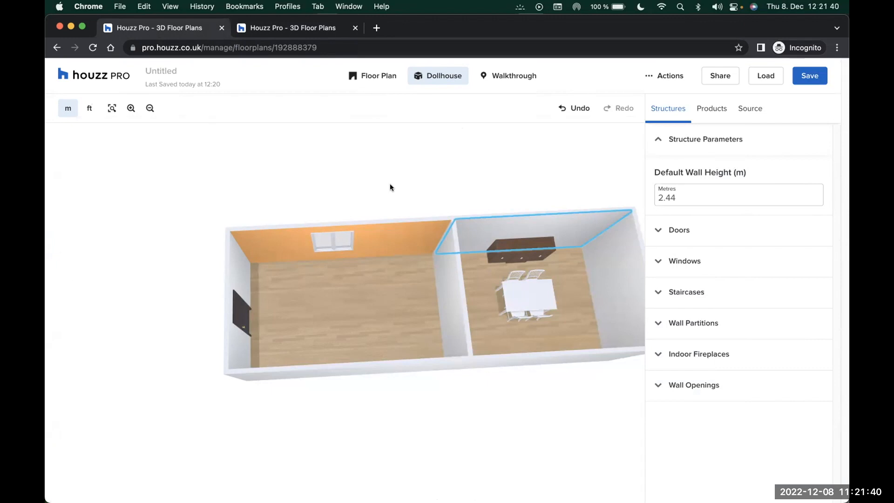
Hide the default wall height under Structure Parameters and list the product catalogue categories
{"action": "left_click", "coordinate": [391, 76]}
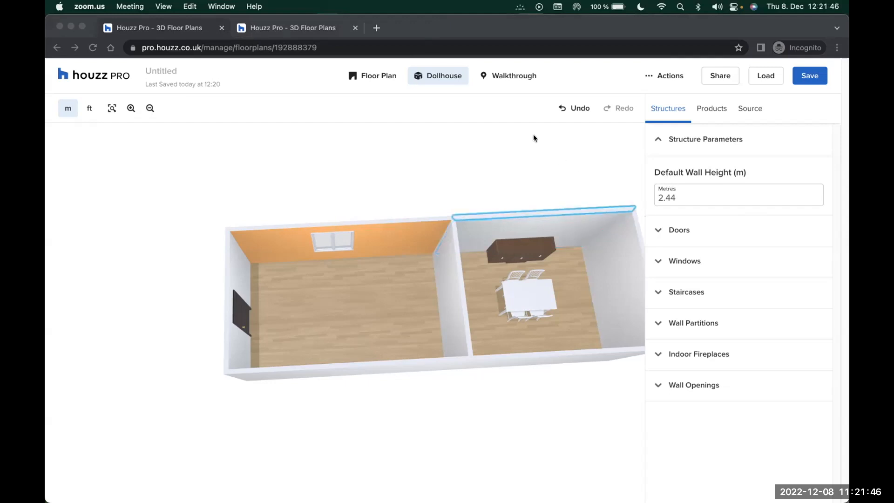
{"action": "left_click", "coordinate": [658, 138]}
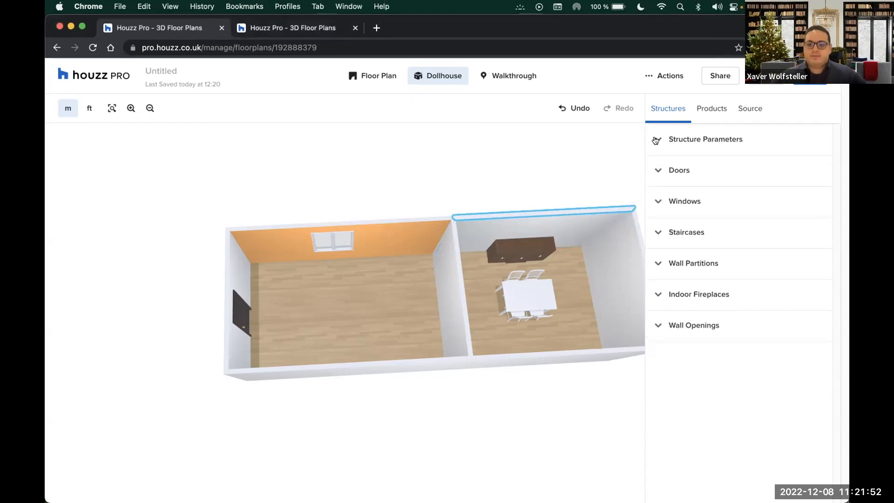
{"action": "left_click", "coordinate": [716, 114]}
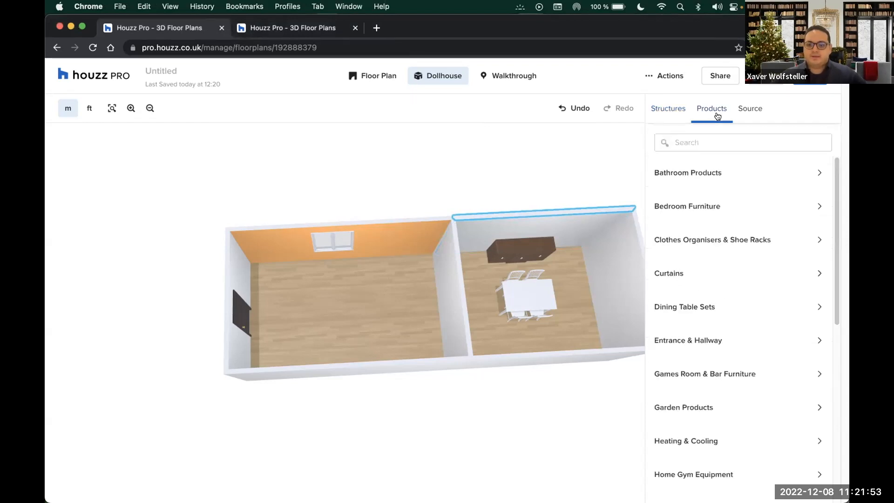
Search products for 'light', drop a Ceiling Light in the left room's centre, and check it in Dollhouse
{"action": "left_click", "coordinate": [698, 143]}
{"action": "type", "text": "ligh"}
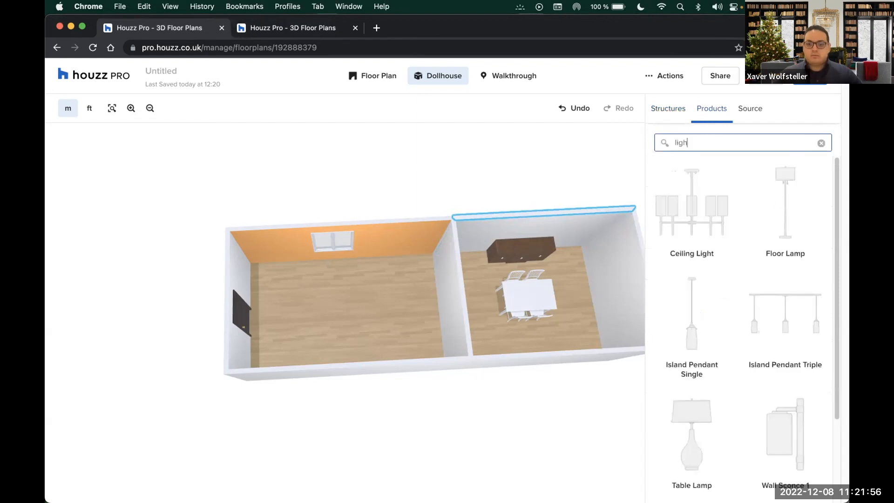
{"action": "type", "text": "t"}
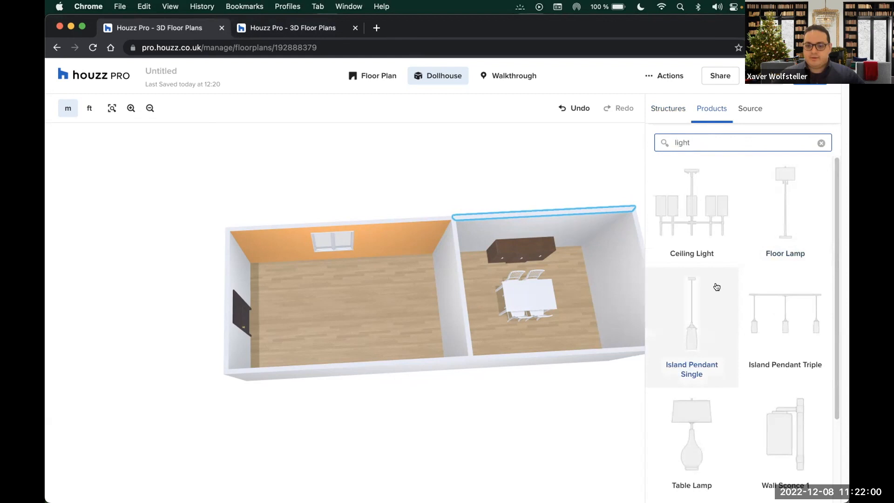
{"action": "scroll", "coordinate": [716, 287], "scroll_direction": "down", "scroll_amount": 1}
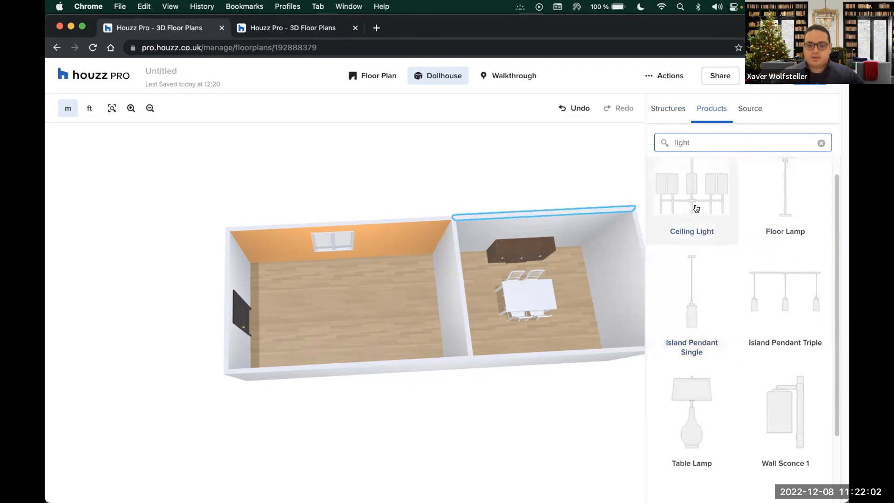
{"action": "left_click", "coordinate": [377, 77]}
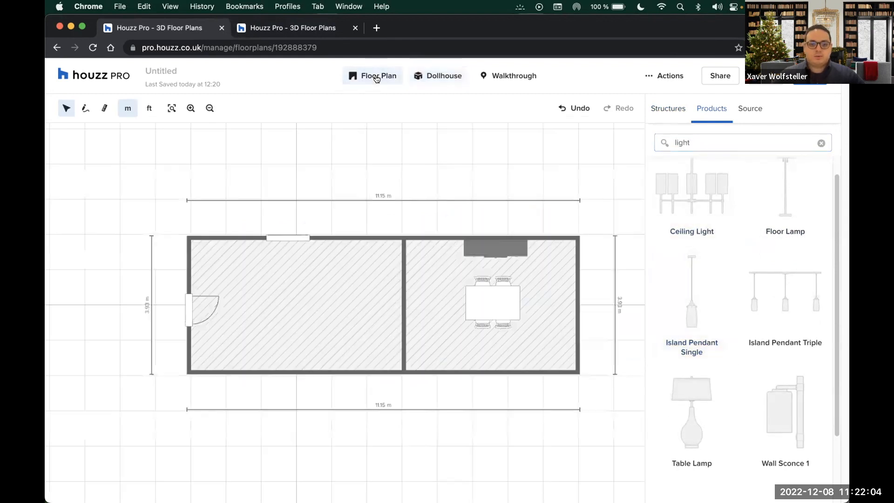
{"action": "left_click_drag", "start_coordinate": [648, 235], "coordinate": [292, 303]}
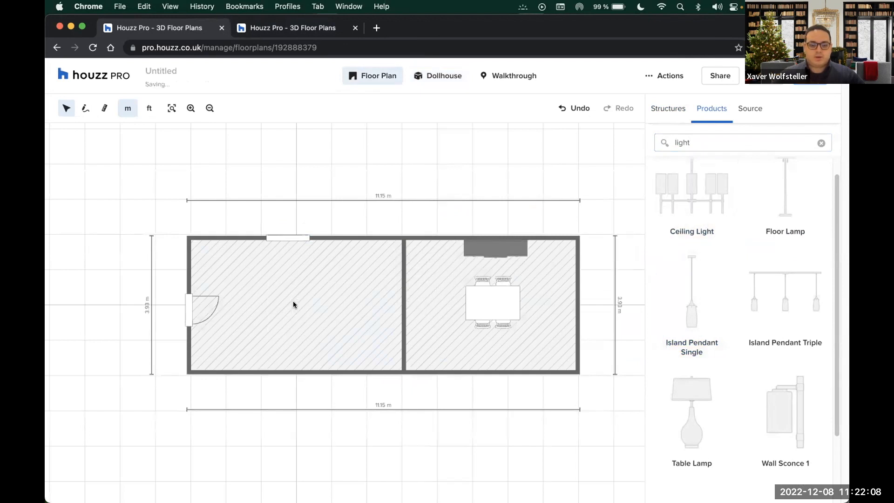
{"action": "left_click", "coordinate": [441, 77]}
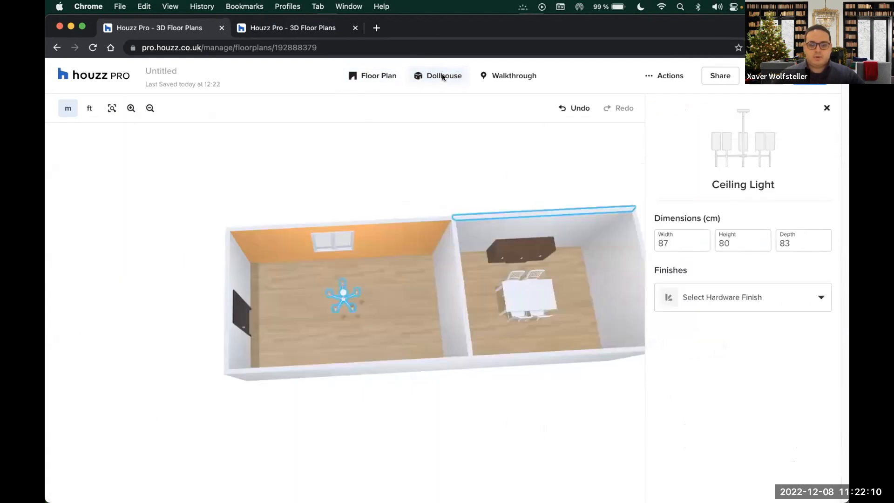
{"action": "left_click_drag", "start_coordinate": [272, 238], "coordinate": [497, 313]}
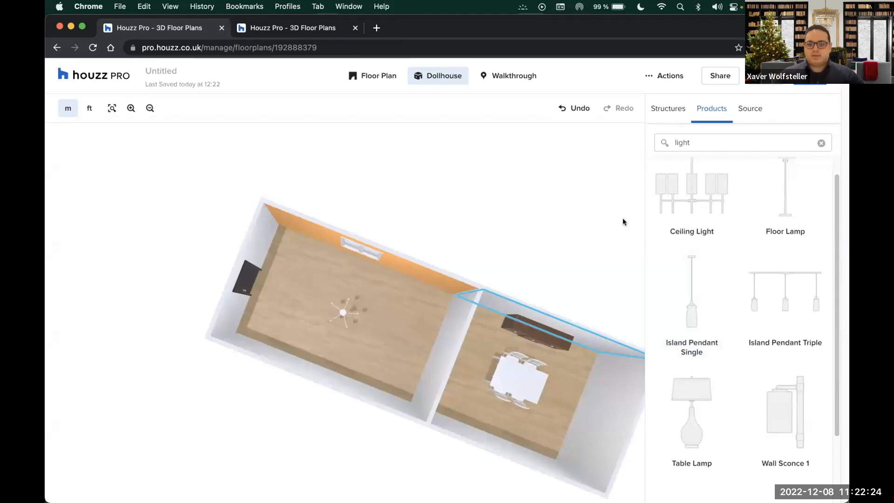
From the Houzz Pro home page, go to Design > 3D Floor Plans and open the Untitled plan
{"action": "left_click", "coordinate": [87, 79]}
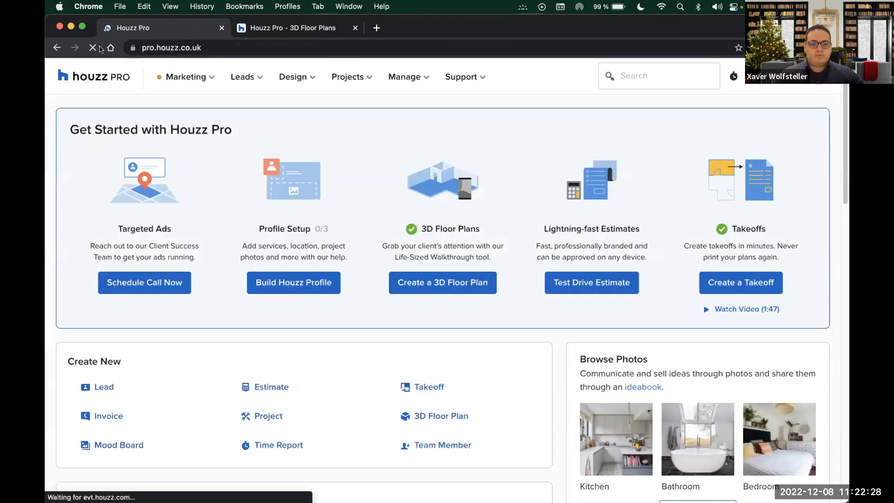
{"action": "left_click", "coordinate": [306, 80]}
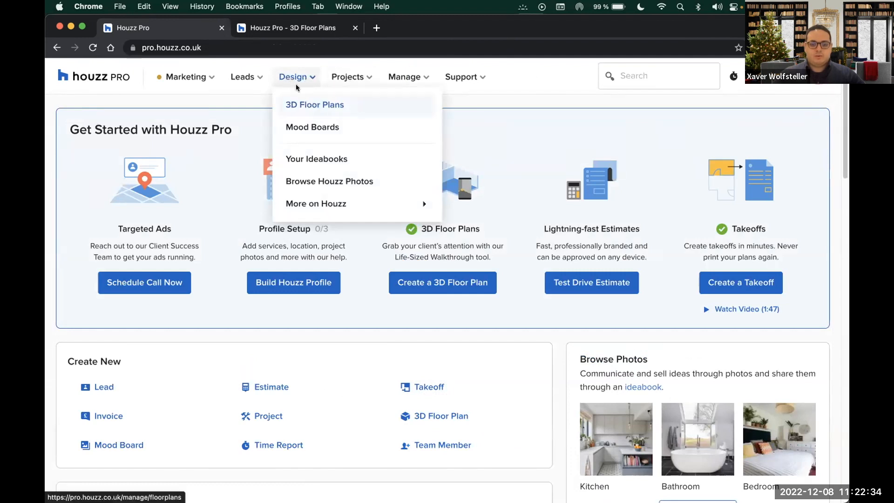
{"action": "left_click", "coordinate": [343, 105]}
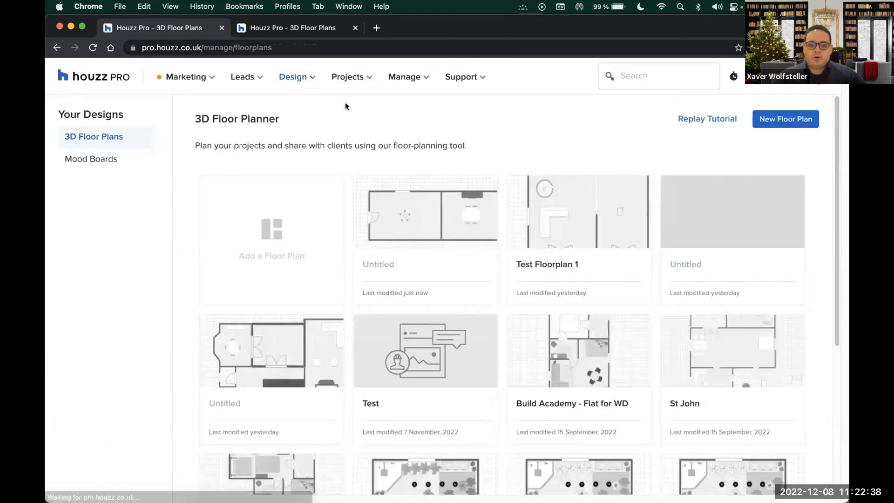
{"action": "scroll", "coordinate": [370, 153], "scroll_direction": "down", "scroll_amount": 1}
{"action": "scroll", "coordinate": [370, 153], "scroll_direction": "down", "scroll_amount": 5}
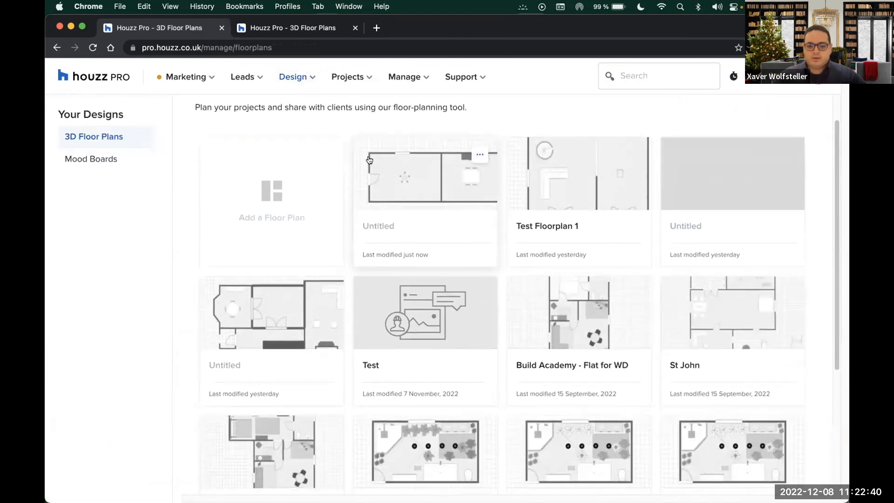
{"action": "scroll", "coordinate": [411, 175], "scroll_direction": "up", "scroll_amount": 4}
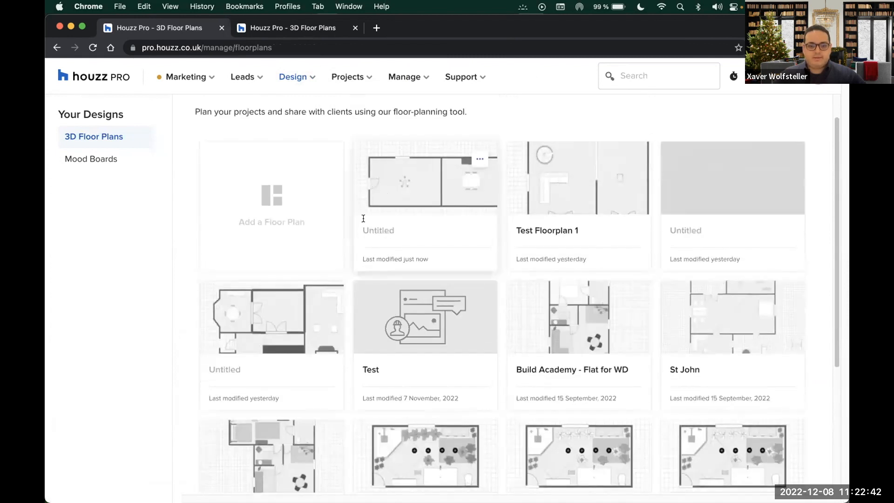
{"action": "left_click", "coordinate": [404, 179]}
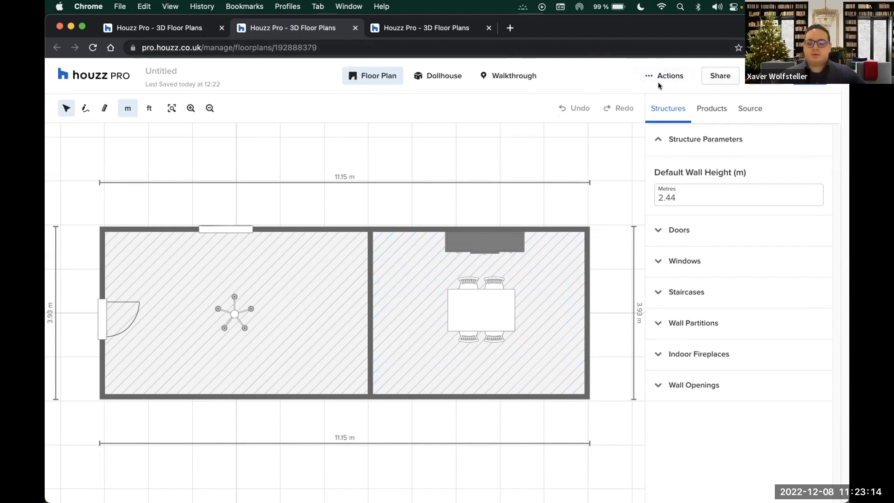
Copy the floor plan's shareable link from the Share dialog in the 2D editor
{"action": "left_click", "coordinate": [408, 30]}
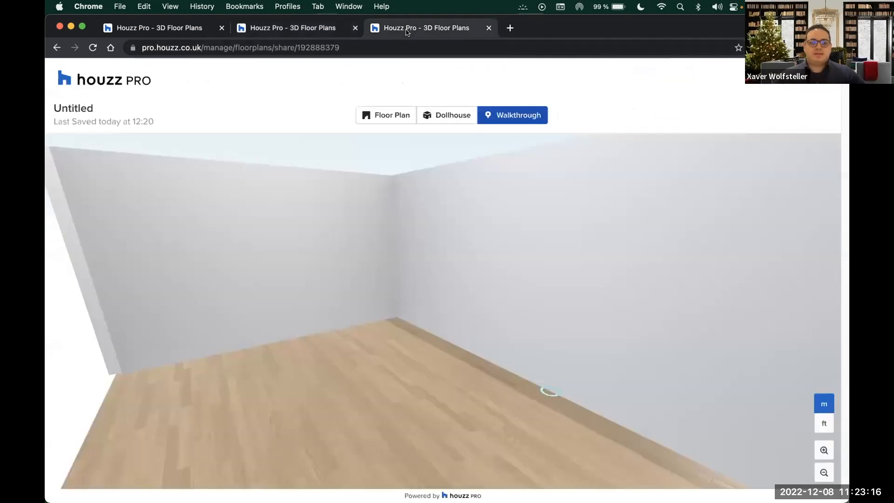
{"action": "left_click", "coordinate": [305, 28]}
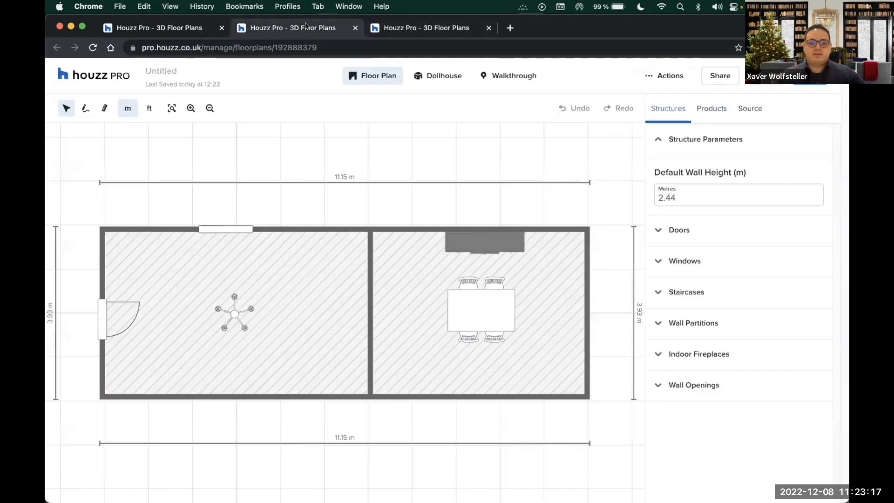
{"action": "left_click", "coordinate": [710, 77]}
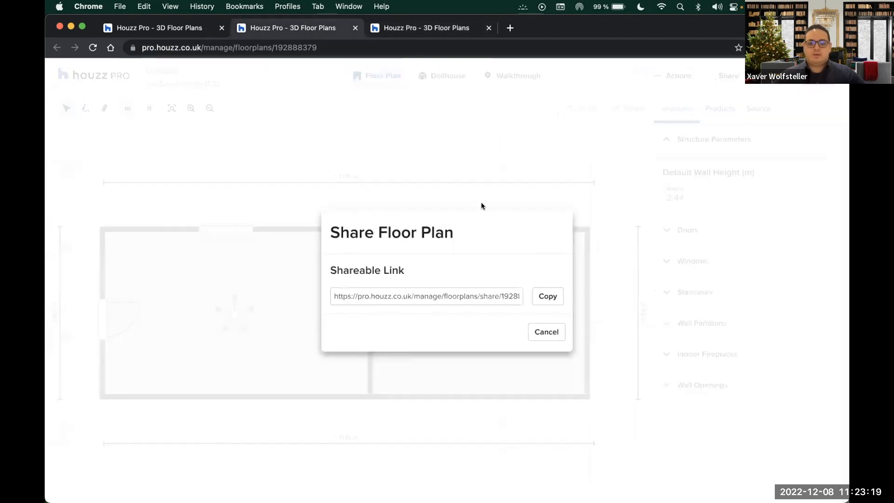
{"action": "left_click", "coordinate": [536, 301]}
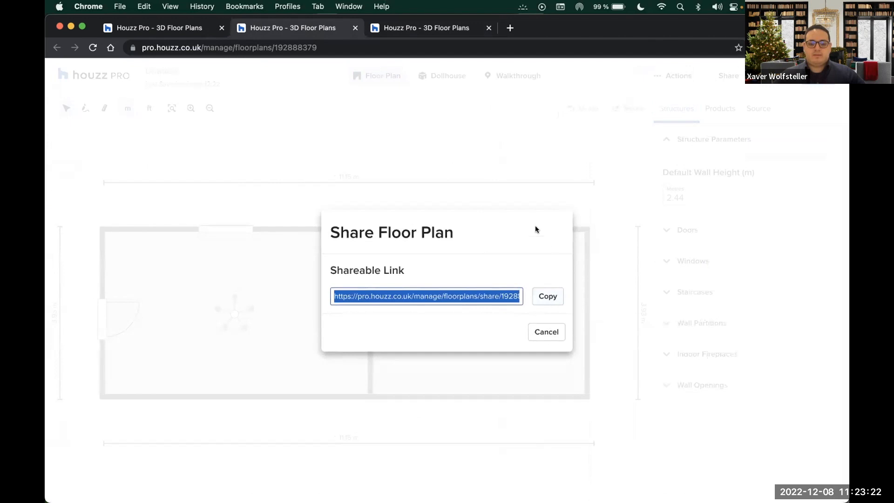
{"action": "left_click", "coordinate": [555, 161]}
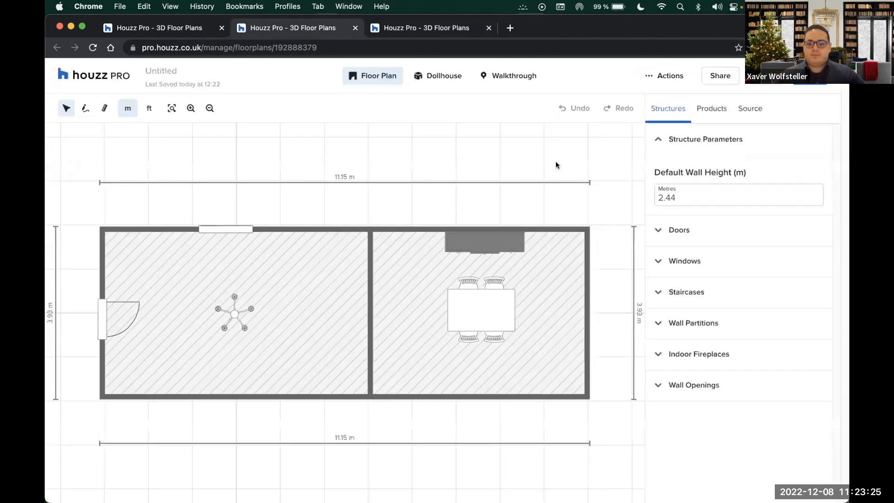
Preview a print of the 2D plan with Save as PDF as destination, then cancel
{"action": "left_click", "coordinate": [650, 78]}
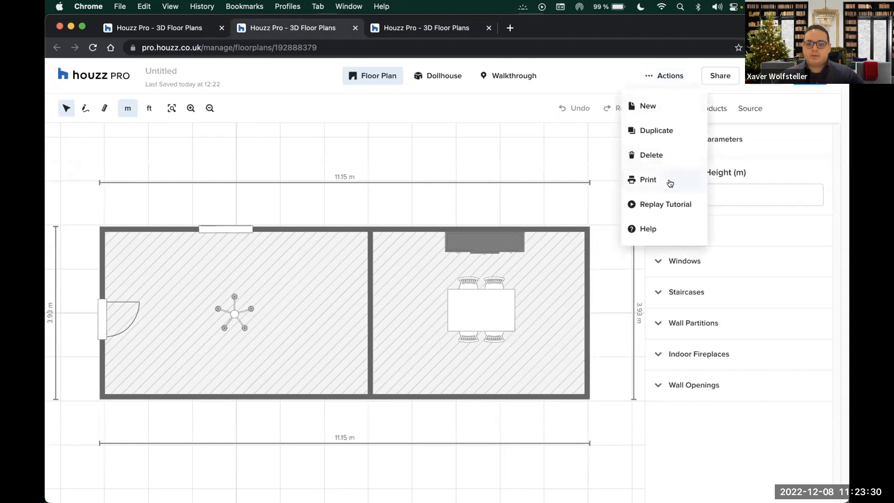
{"action": "left_click", "coordinate": [687, 182]}
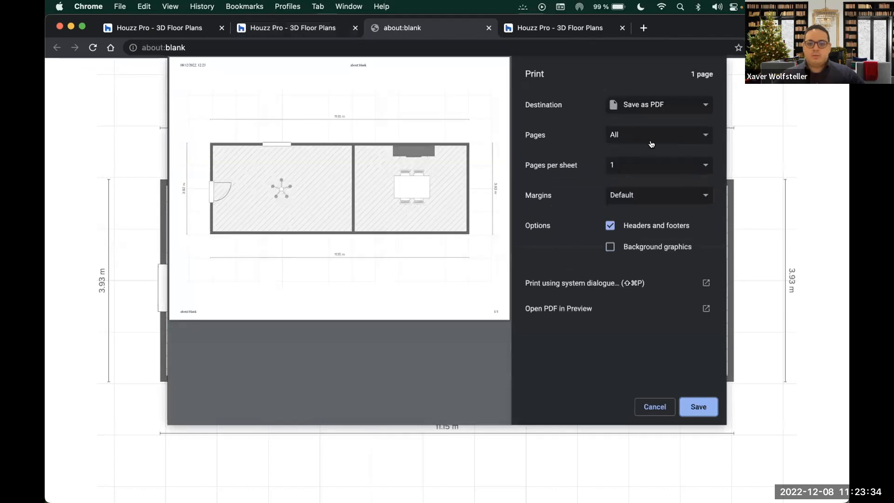
{"action": "left_click", "coordinate": [698, 103]}
{"action": "left_click", "coordinate": [663, 107]}
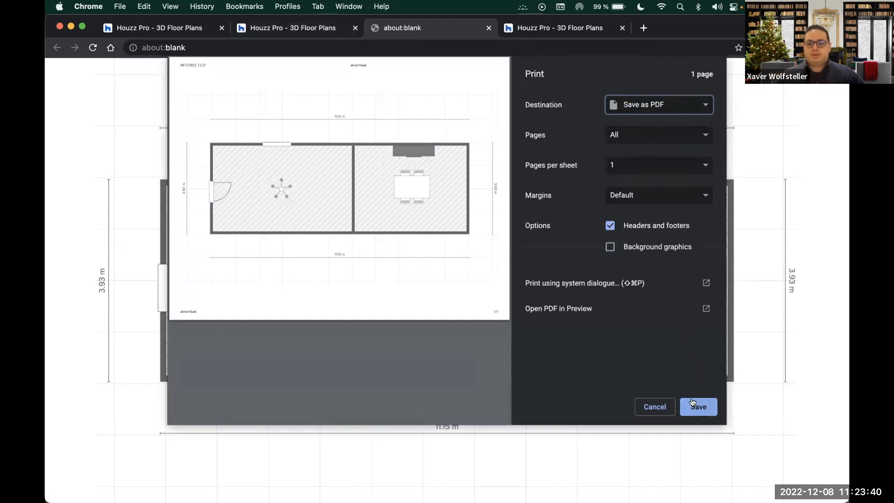
{"action": "left_click", "coordinate": [654, 407]}
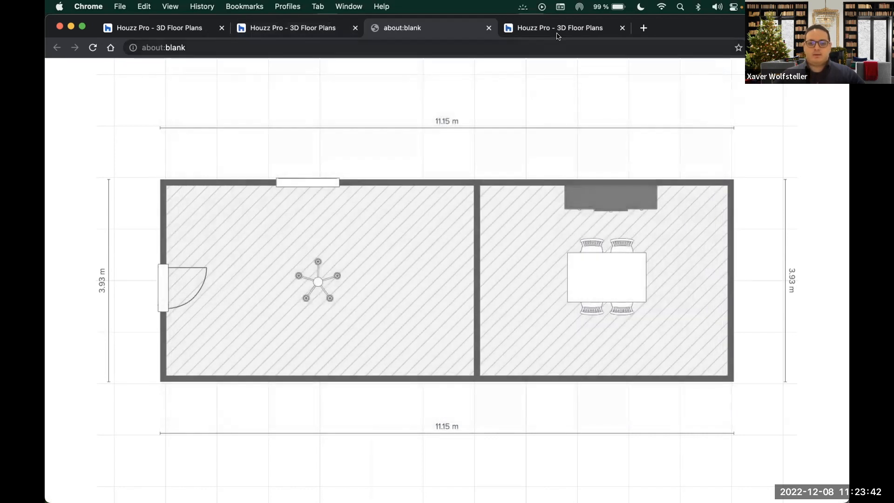
{"action": "left_click", "coordinate": [331, 28]}
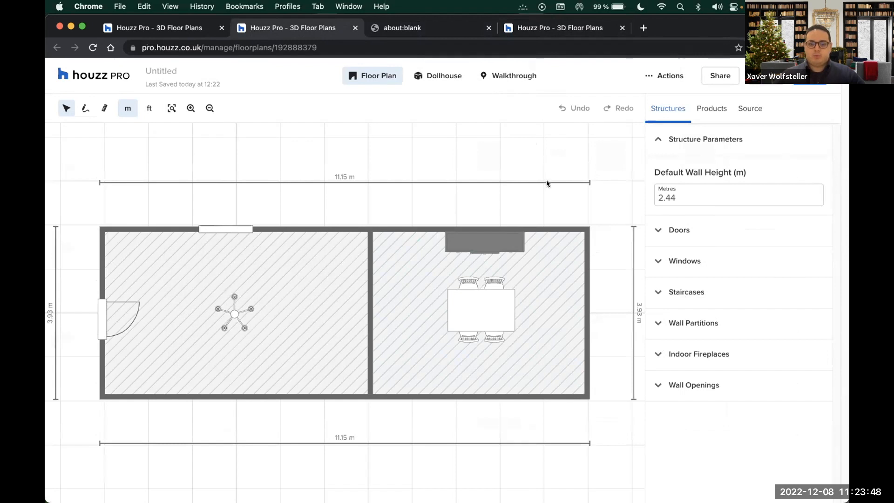
Orbit the dollhouse to an end-on view from above, then preview and cancel printing it
{"action": "left_click", "coordinate": [438, 78]}
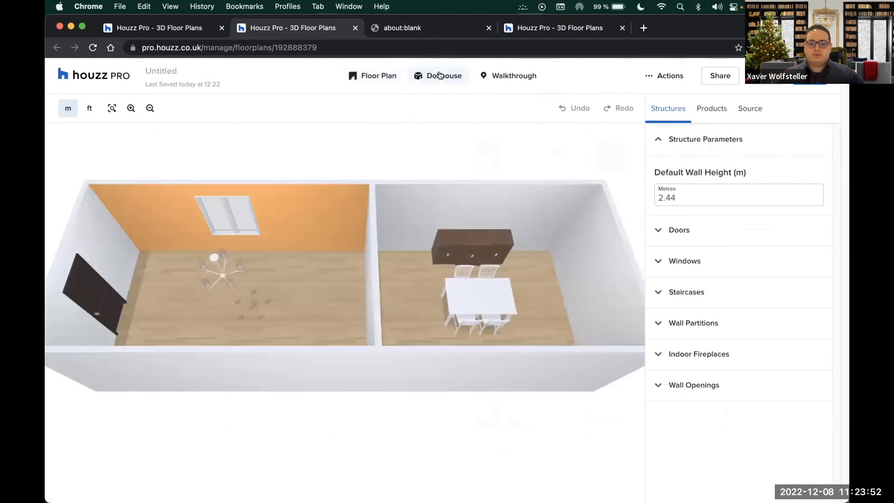
{"action": "left_click_drag", "start_coordinate": [236, 282], "coordinate": [442, 332]}
{"action": "left_click", "coordinate": [657, 76]}
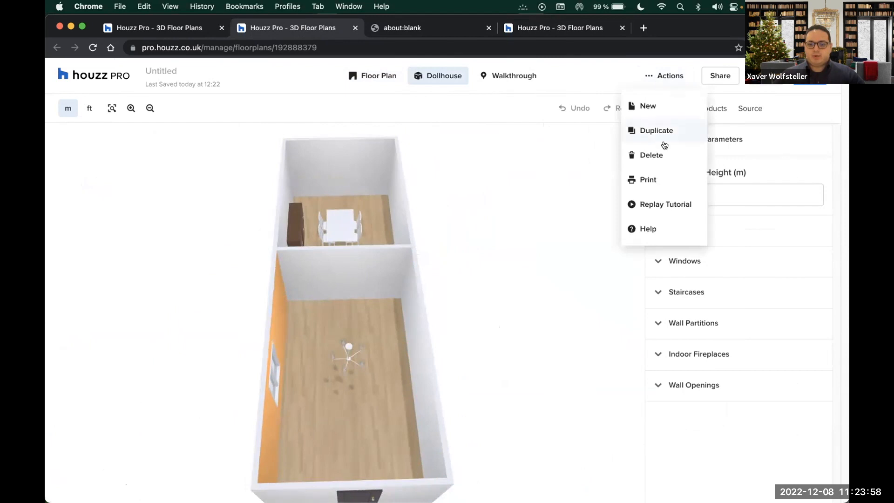
{"action": "left_click", "coordinate": [675, 177]}
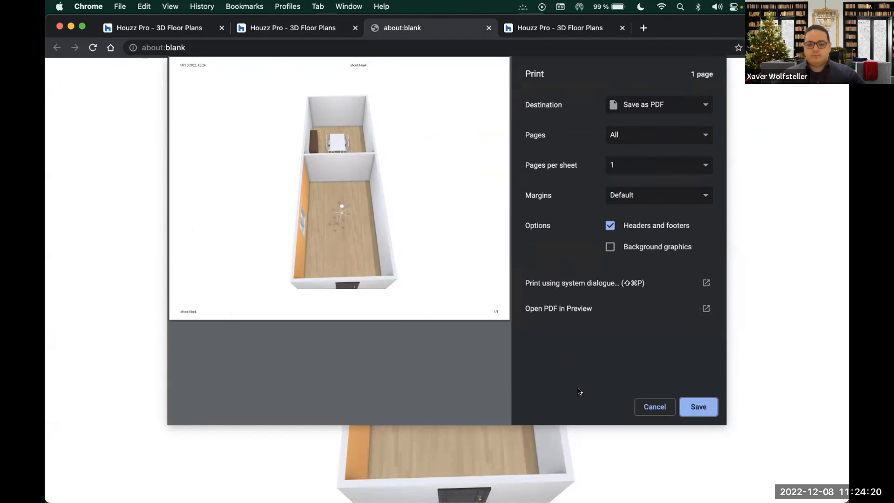
{"action": "left_click", "coordinate": [654, 409]}
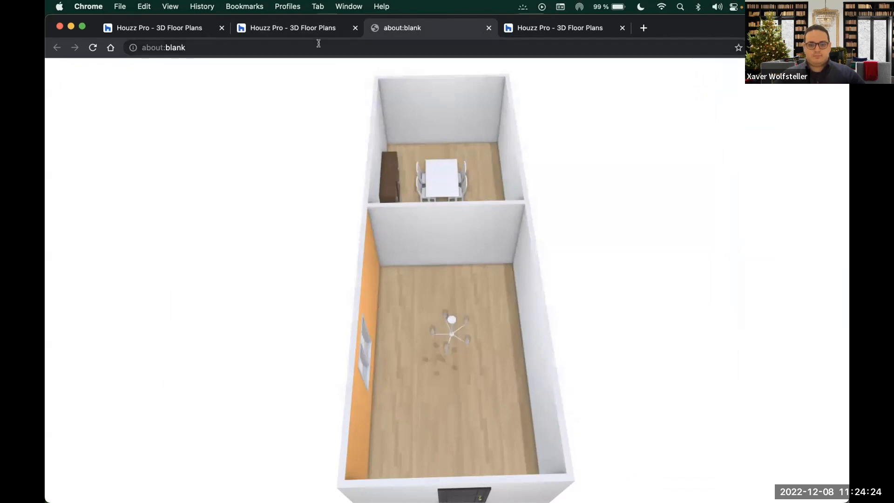
{"action": "left_click", "coordinate": [316, 28]}
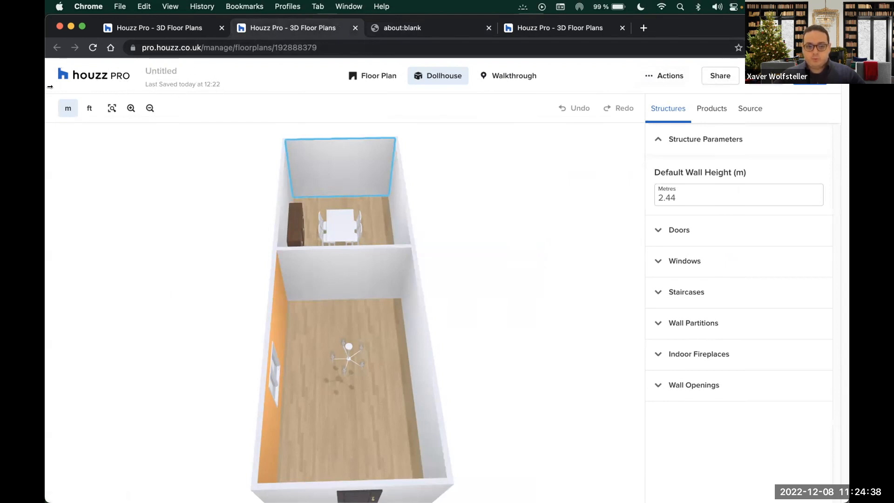
Print the 3D dollhouse view to a PDF on the Desktop named download1, not replacing download.pdf
{"action": "left_click", "coordinate": [653, 76]}
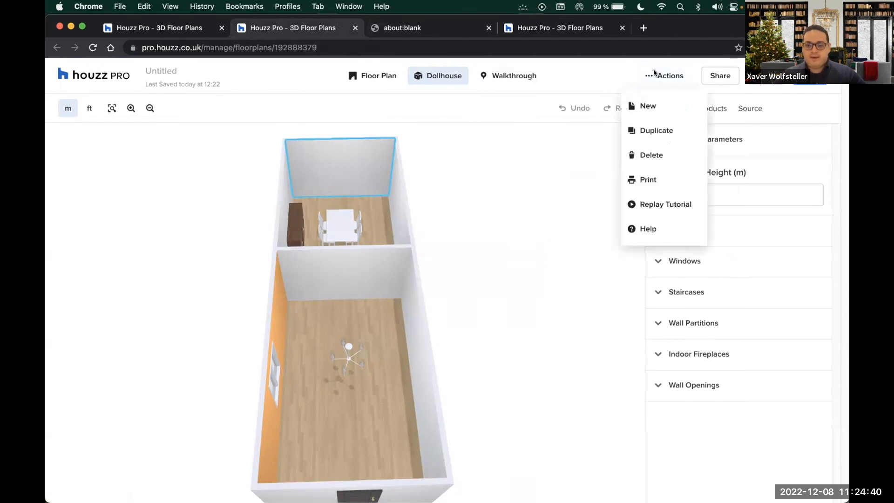
{"action": "left_click", "coordinate": [648, 180]}
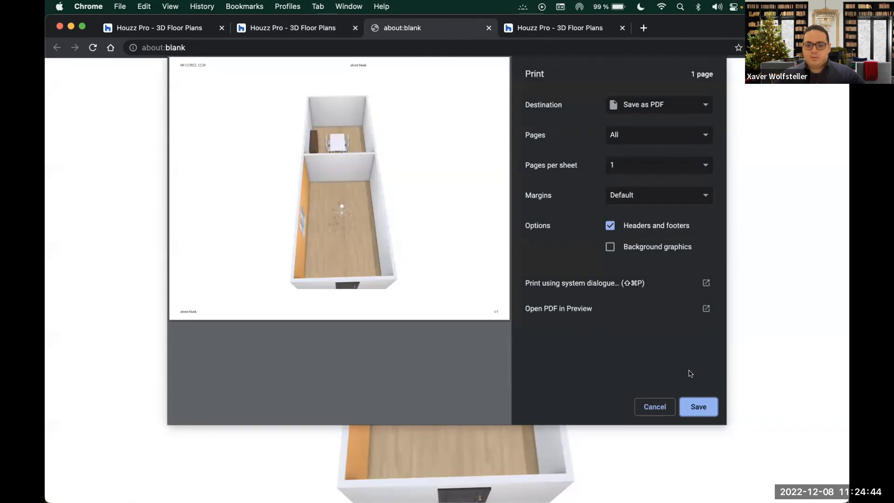
{"action": "left_click", "coordinate": [700, 405]}
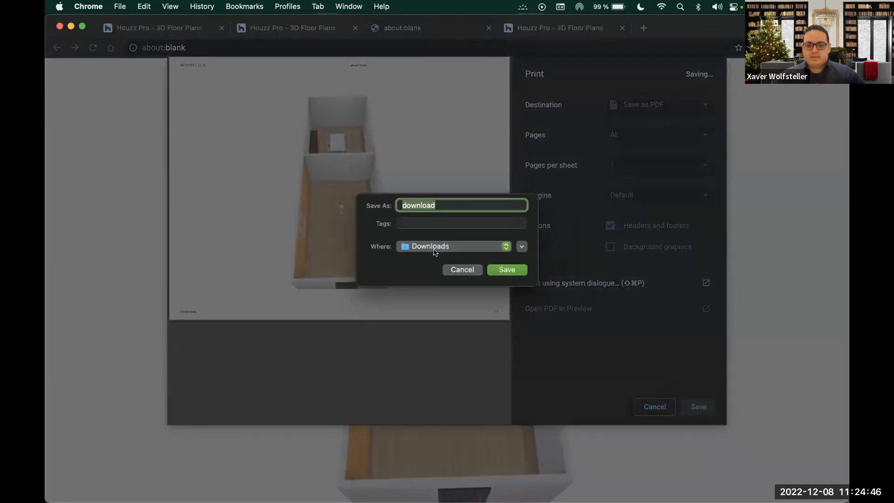
{"action": "left_click", "coordinate": [449, 243]}
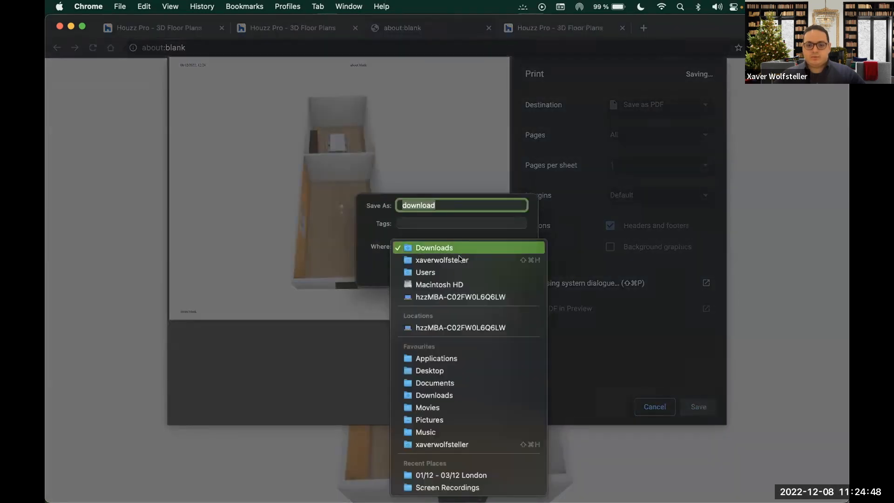
{"action": "left_click", "coordinate": [496, 370]}
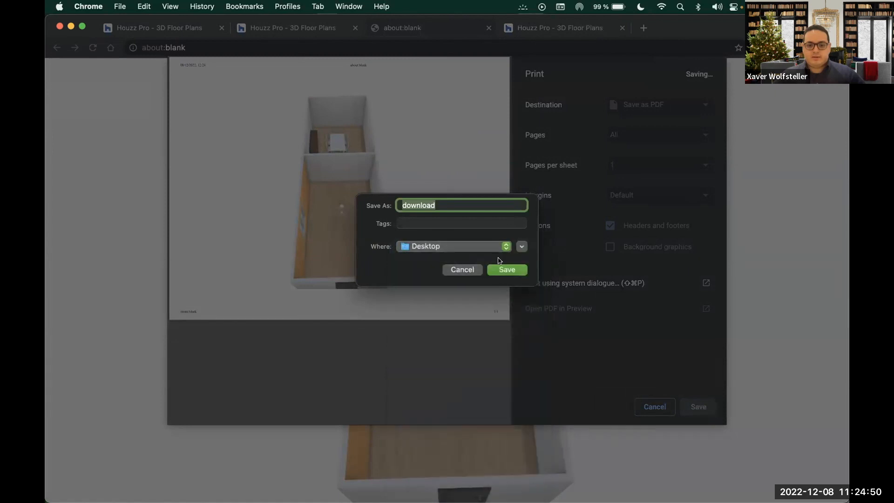
{"action": "left_click", "coordinate": [507, 270]}
{"action": "left_click", "coordinate": [431, 300]}
{"action": "left_click", "coordinate": [439, 204]}
{"action": "type", "text": "1"}
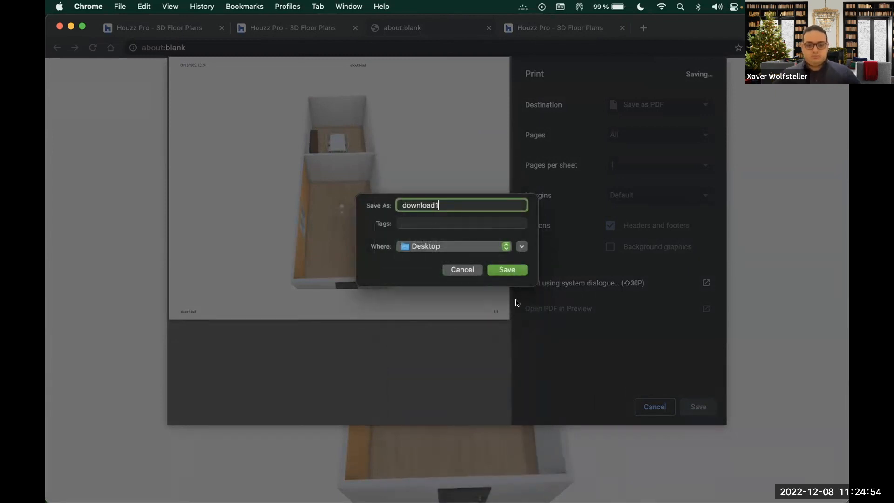
{"action": "left_click", "coordinate": [508, 270]}
{"action": "key", "text": "F11"}
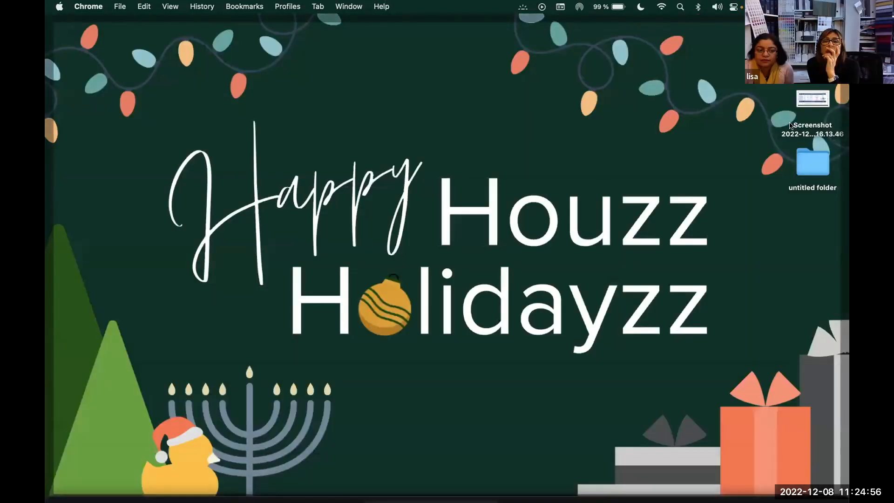
Quick Look download1.pdf on the Desktop, then view it in Preview and close it
{"action": "left_click", "coordinate": [814, 39]}
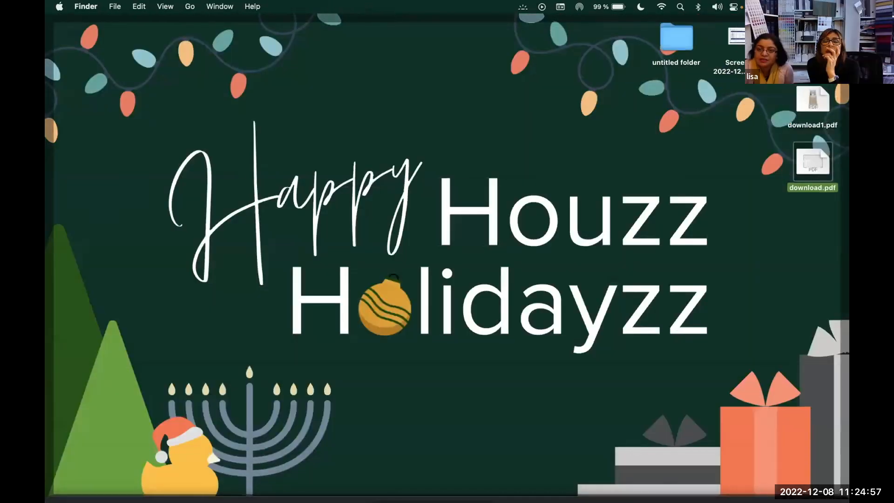
{"action": "left_click", "coordinate": [814, 102]}
{"action": "key", "text": "space"}
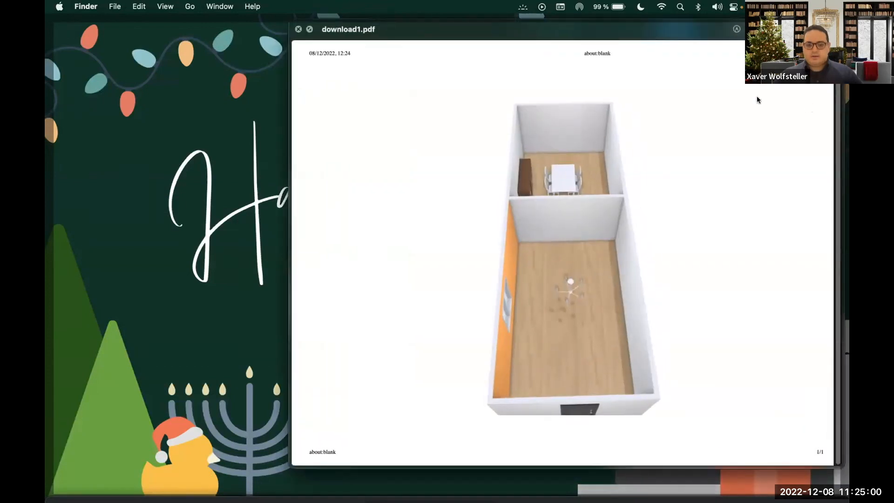
{"action": "key", "text": "space"}
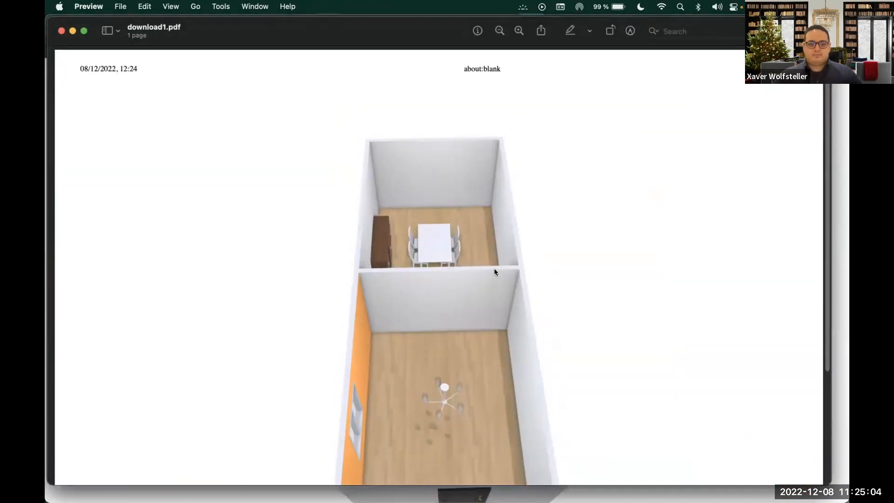
{"action": "left_click", "coordinate": [493, 269]}
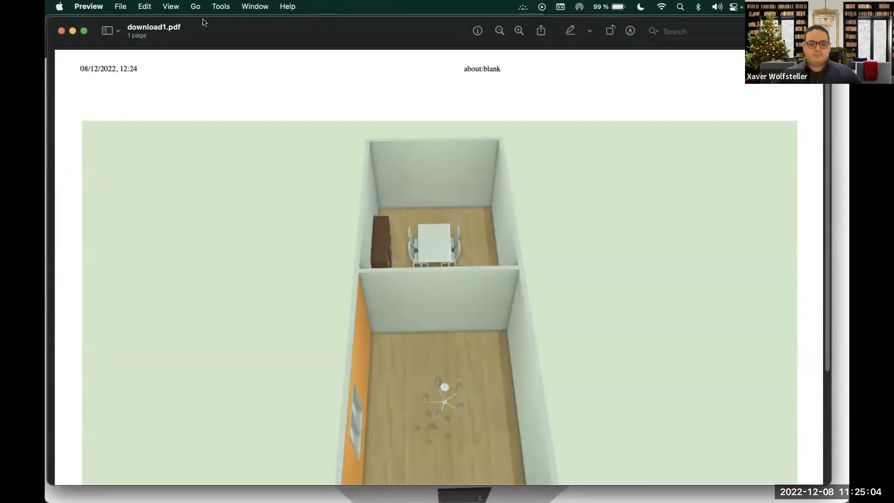
{"action": "left_click_drag", "start_coordinate": [261, 21], "coordinate": [280, 5]}
{"action": "left_click", "coordinate": [81, 178]}
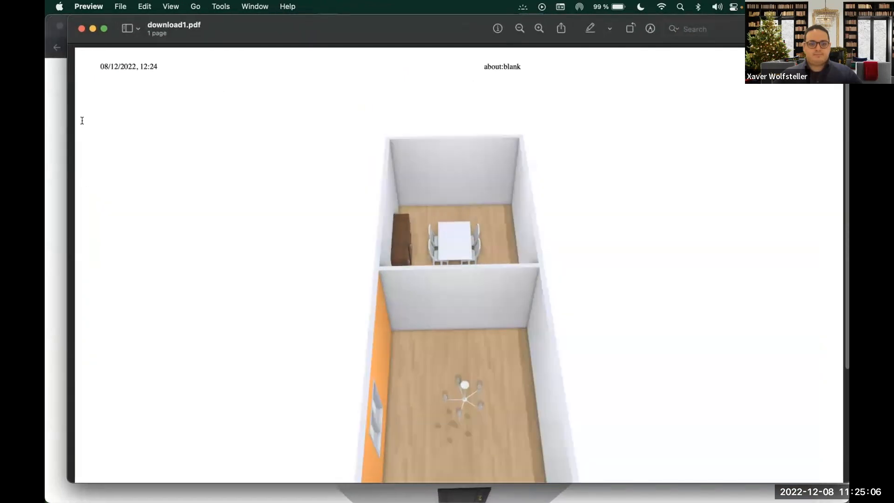
{"action": "left_click", "coordinate": [80, 28]}
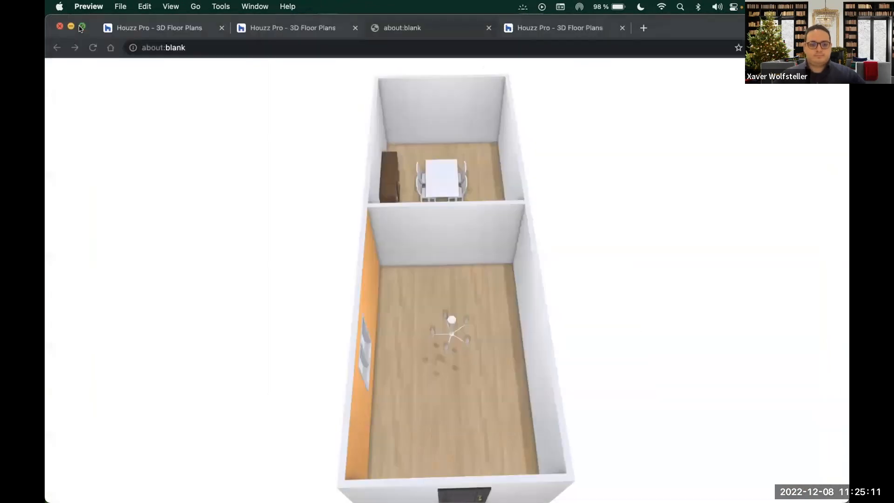
Return to the second Houzz Pro tab and screenshot a region of the dollhouse with Cmd+Shift+4
{"action": "left_click", "coordinate": [302, 29]}
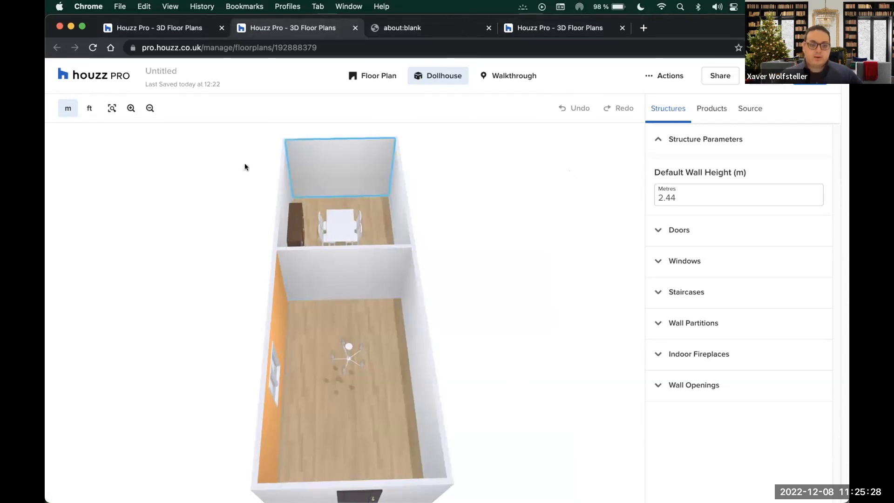
{"action": "key", "text": "super+shift+4"}
{"action": "left_click_drag", "start_coordinate": [67, 128], "coordinate": [631, 502]}
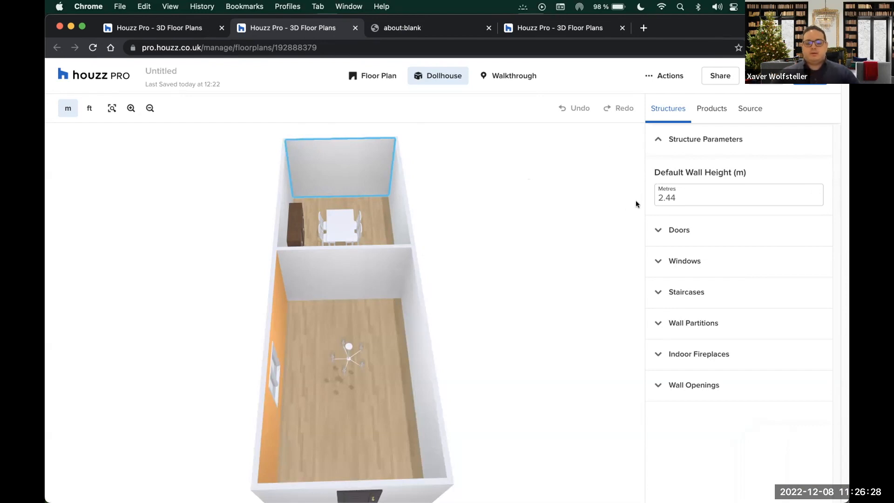
Open download1.pdf in Preview, scroll through the exported 3D render, then close it
{"action": "mouse_move", "coordinate": [849, 1]}
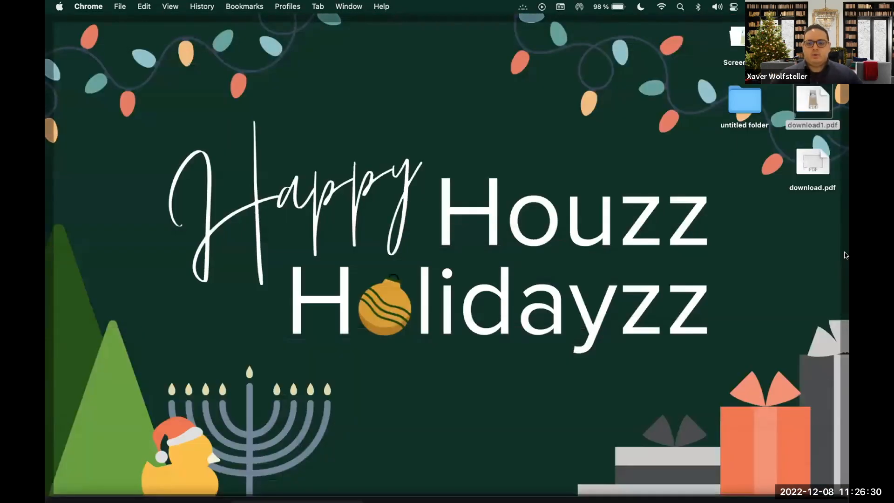
{"action": "left_click", "coordinate": [816, 107]}
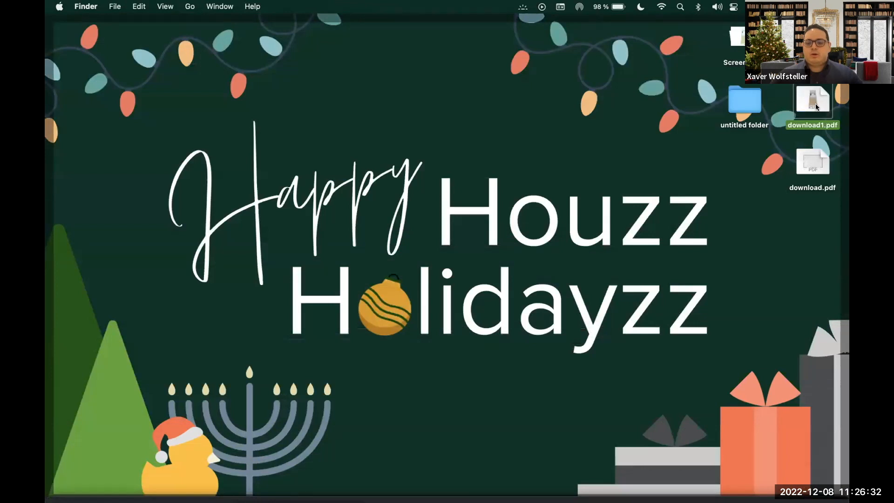
{"action": "double_click", "coordinate": [816, 106]}
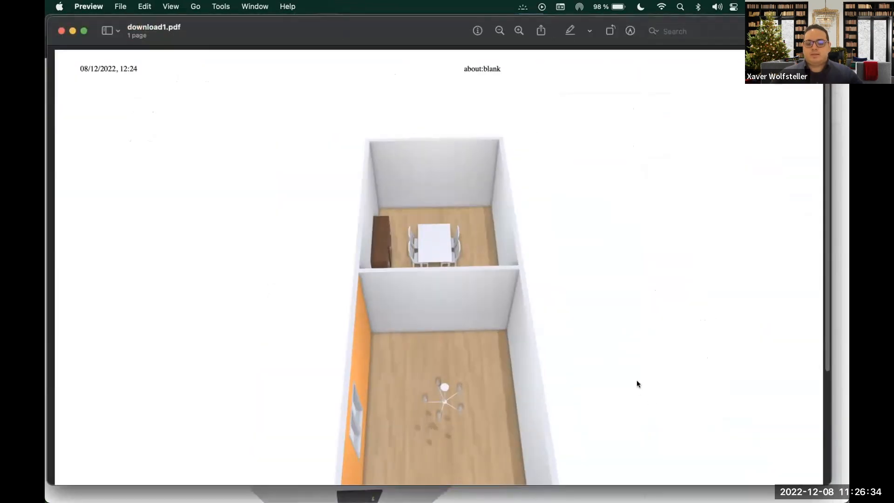
{"action": "scroll", "coordinate": [636, 387], "scroll_direction": "down", "scroll_amount": 3}
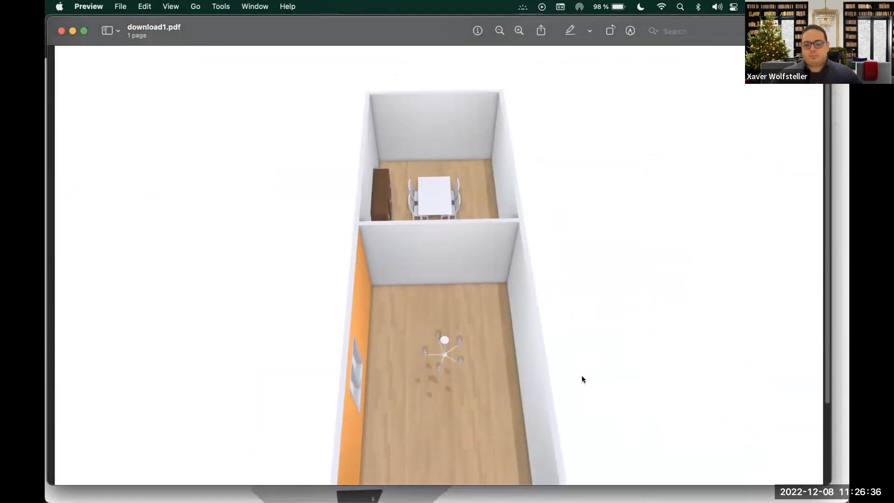
{"action": "scroll", "coordinate": [539, 334], "scroll_direction": "down", "scroll_amount": 2}
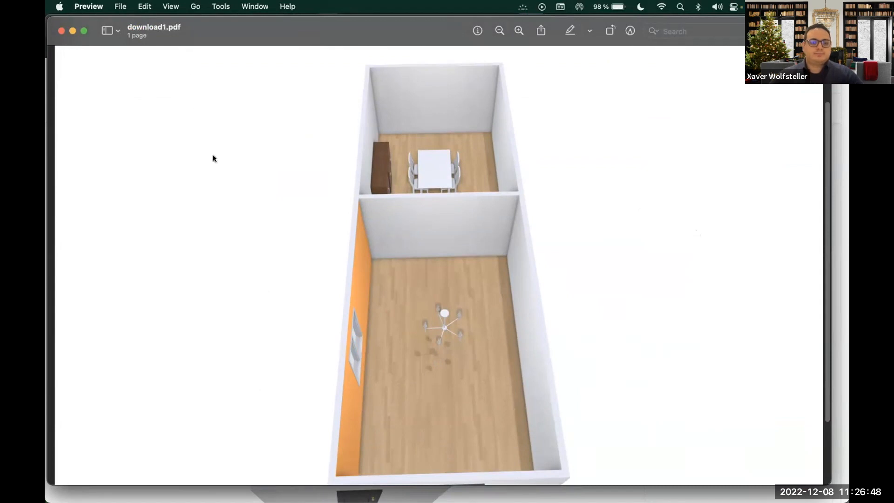
{"action": "left_click", "coordinate": [61, 31]}
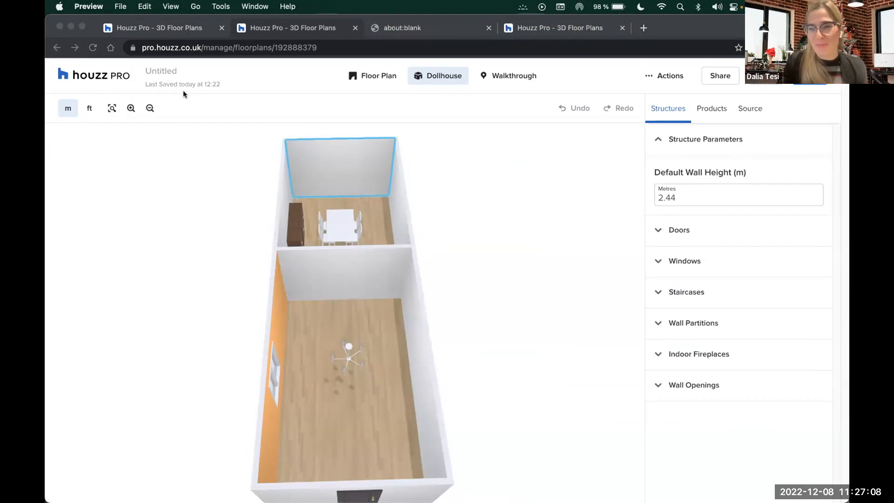
From the 3D Floor Plans list, duplicate the Untitled two-room plan and save it as (copy)
{"action": "left_click", "coordinate": [97, 75]}
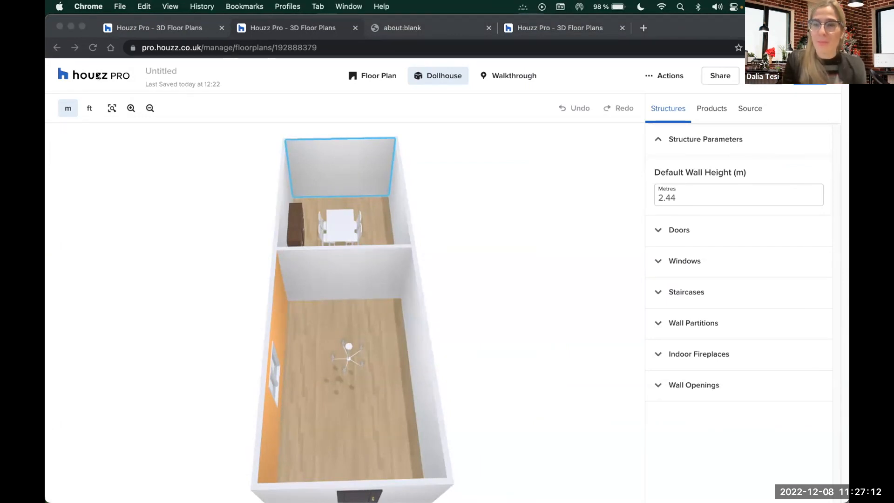
{"action": "left_click", "coordinate": [82, 74]}
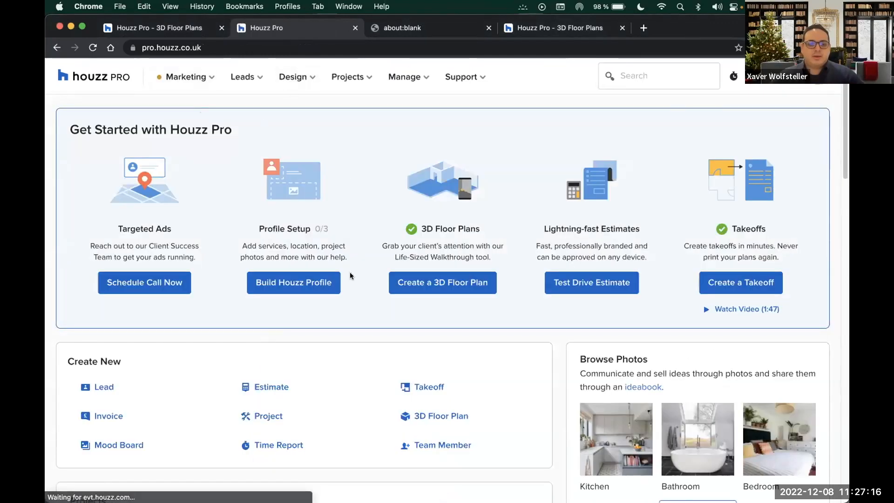
{"action": "mouse_move", "coordinate": [298, 78]}
{"action": "left_click", "coordinate": [311, 105]}
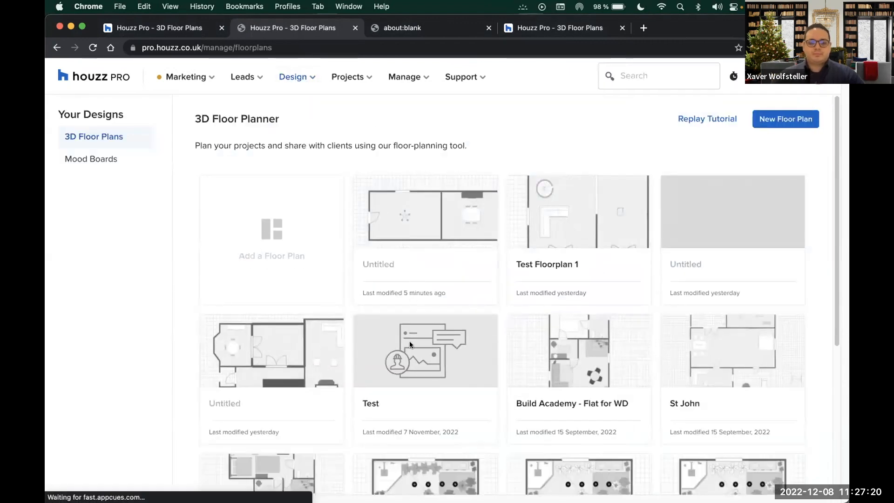
{"action": "mouse_move", "coordinate": [487, 225]}
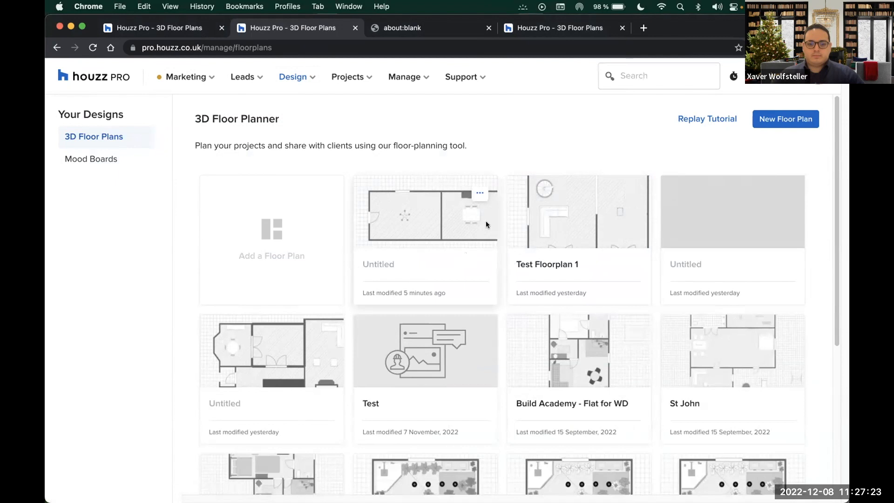
{"action": "left_click", "coordinate": [477, 194]}
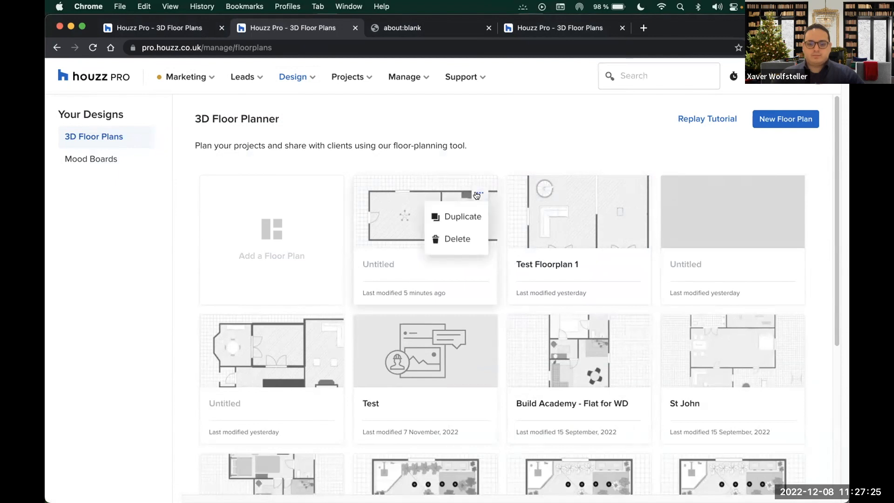
{"action": "left_click", "coordinate": [464, 217]}
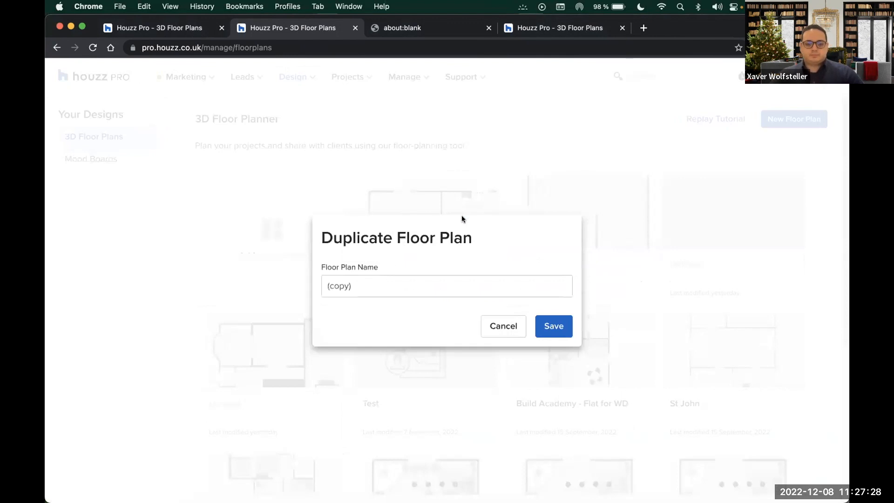
{"action": "left_click", "coordinate": [558, 326]}
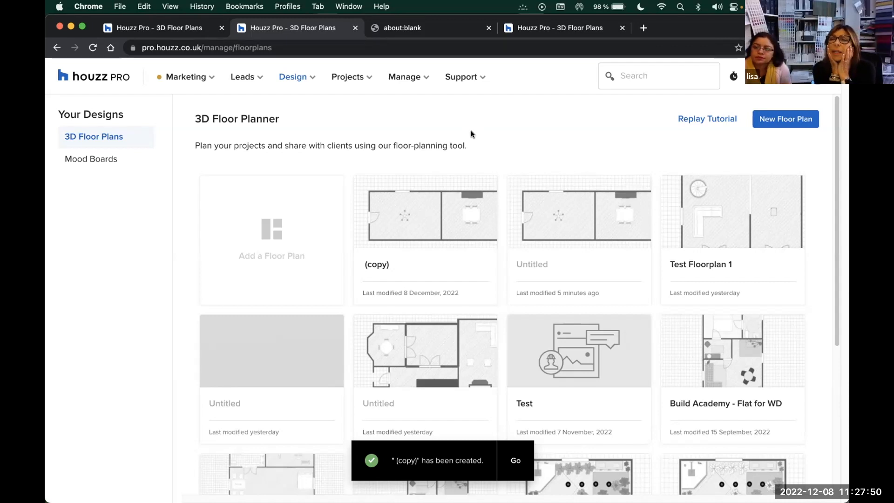
Rename the (copy) floor plan to 'Test Floorplan'
{"action": "left_click", "coordinate": [373, 264]}
{"action": "left_click_drag", "start_coordinate": [367, 264], "coordinate": [395, 264]}
{"action": "key", "text": "BackSpace"}
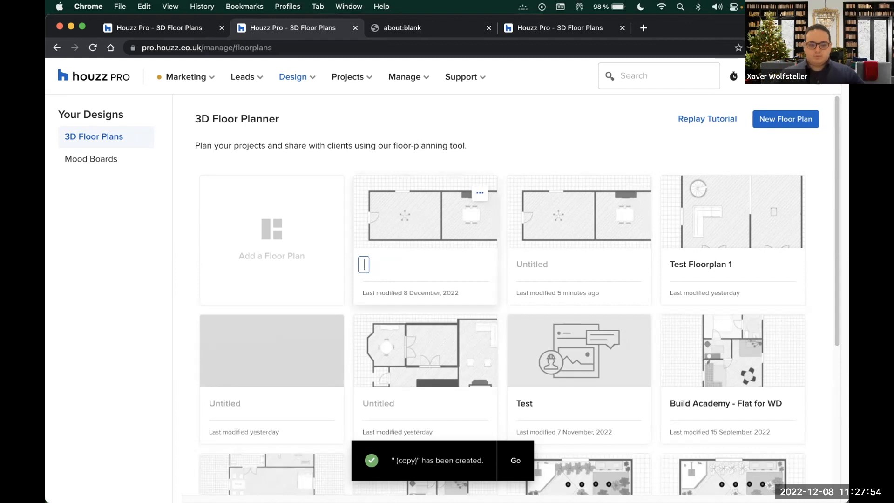
{"action": "type", "text": "Test Floorp"}
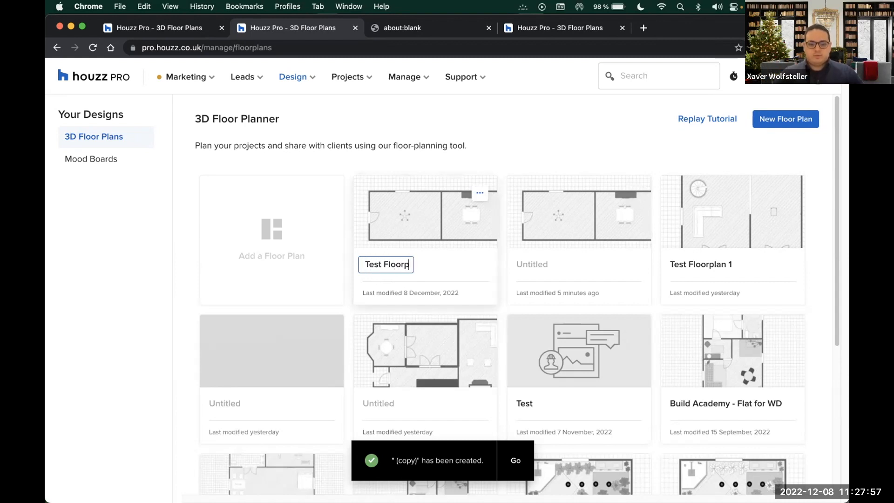
{"action": "key", "text": "BackSpace"}
{"action": "type", "text": "pla"}
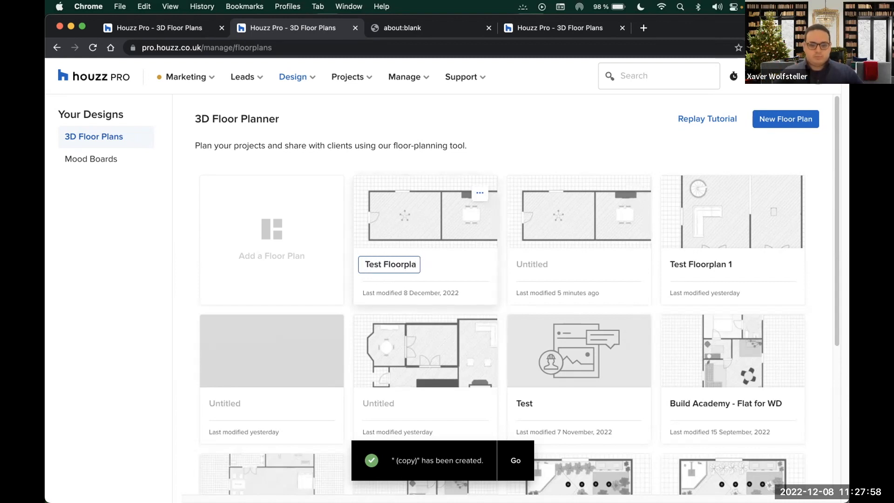
{"action": "type", "text": "n"}
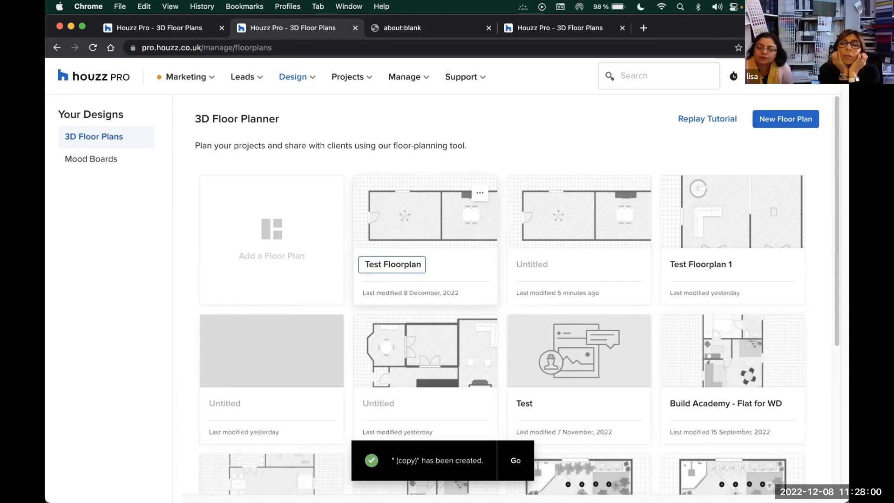
{"action": "key", "text": "Return"}
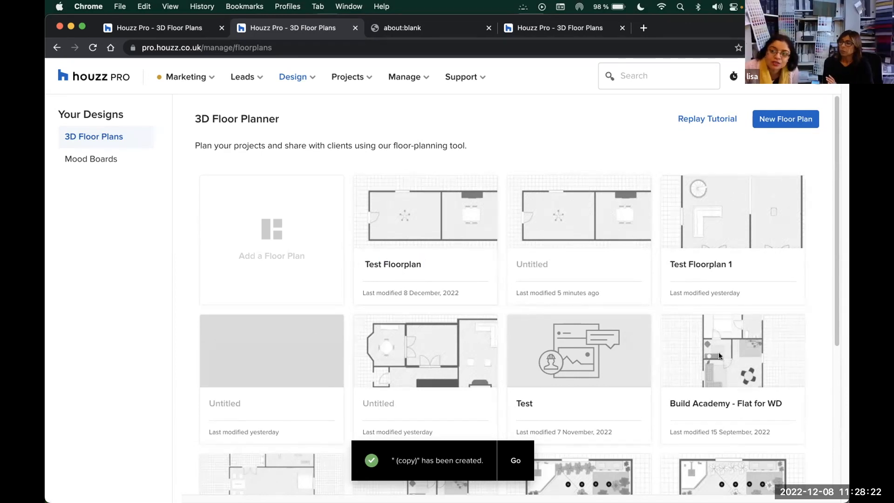
Open Test Floorplan in the editor and check the 2.44 m default wall height under Structure Parameters
{"action": "left_click", "coordinate": [406, 232]}
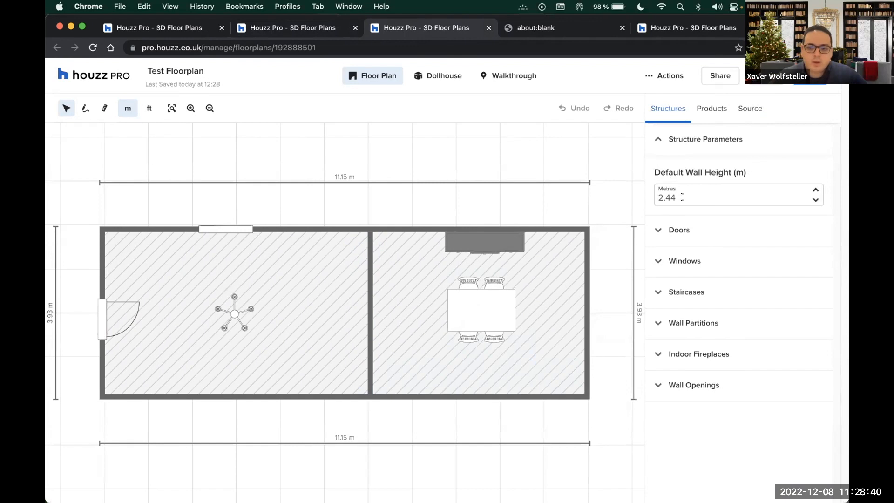
{"action": "left_click_drag", "start_coordinate": [684, 197], "coordinate": [649, 199]}
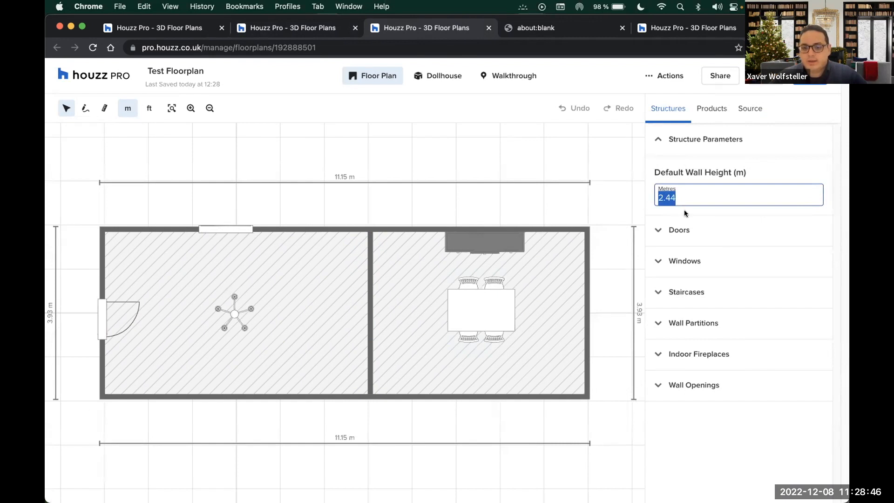
{"action": "left_click", "coordinate": [689, 194]}
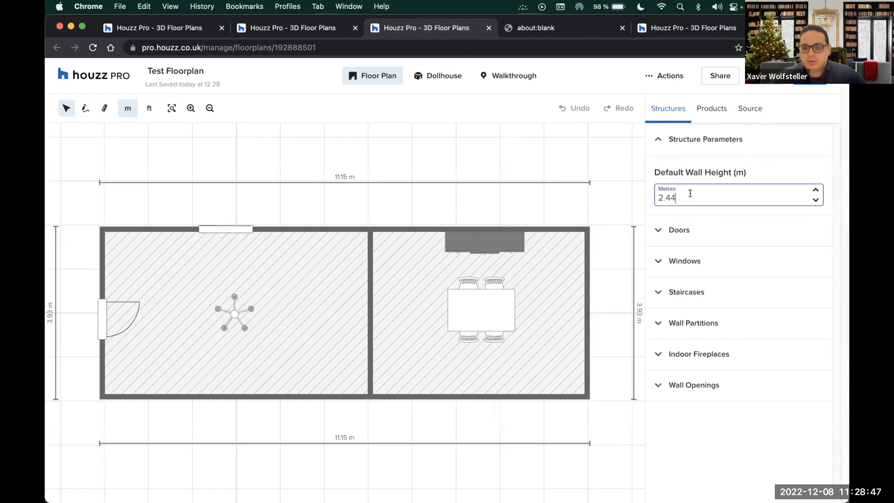
{"action": "left_click", "coordinate": [659, 137]}
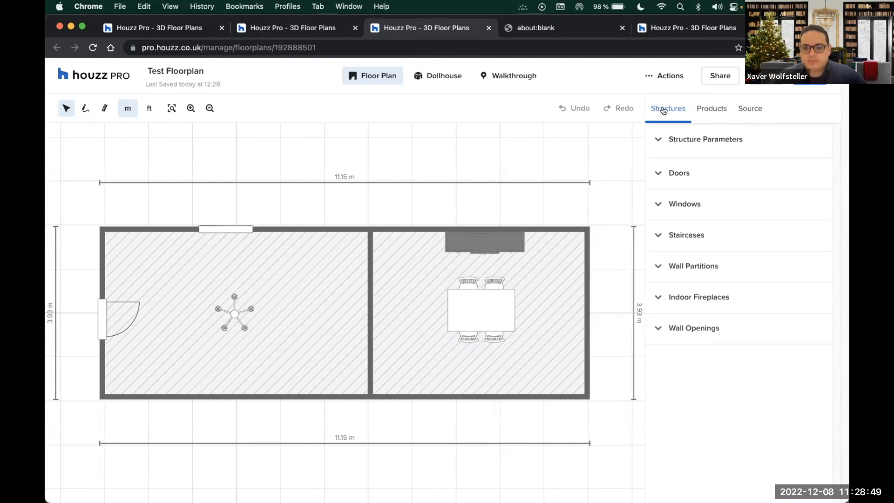
{"action": "left_click", "coordinate": [656, 138]}
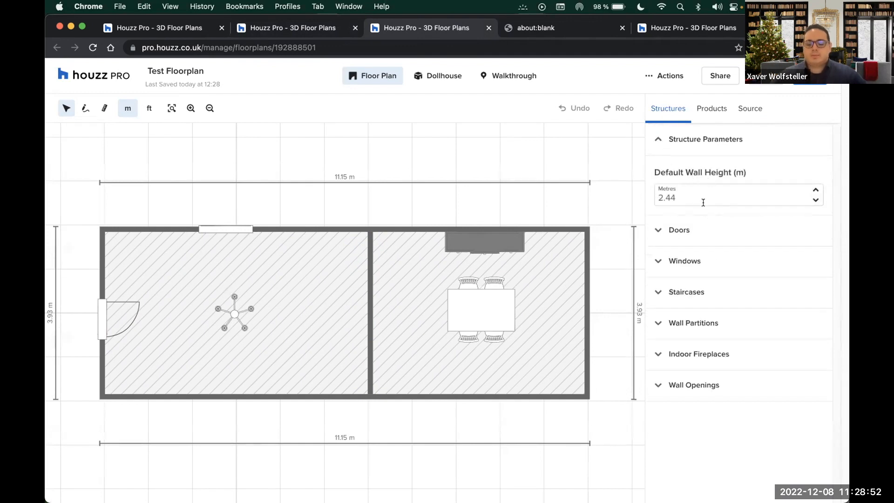
{"action": "left_click", "coordinate": [695, 194]}
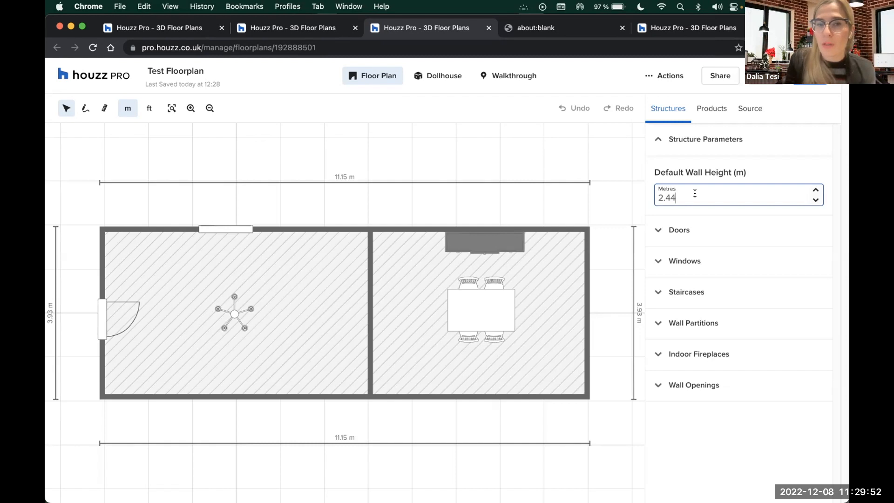
Set the casement window's distance from floor to 50 cm, checking it in the Dollhouse view
{"action": "left_click", "coordinate": [222, 230]}
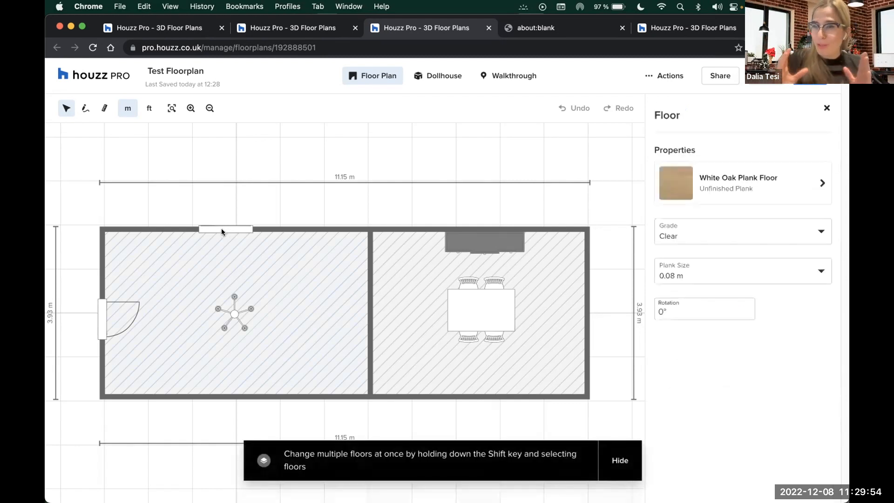
{"action": "left_click", "coordinate": [222, 229]}
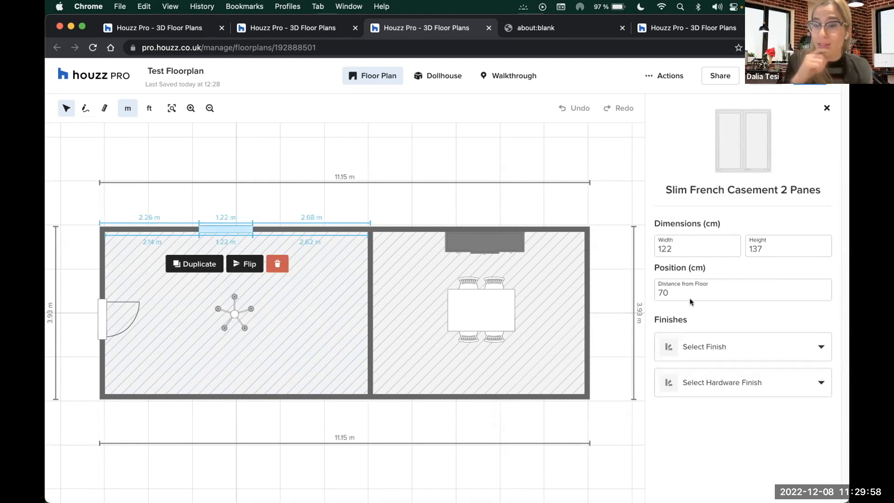
{"action": "left_click", "coordinate": [449, 74]}
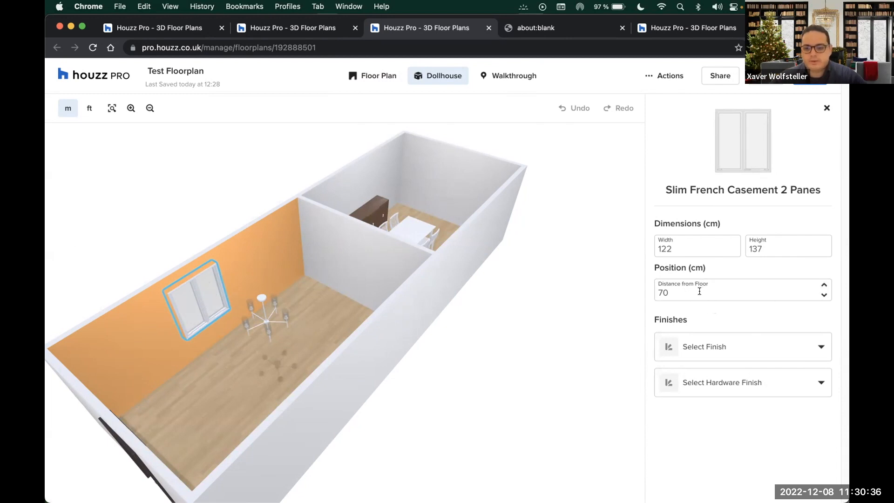
{"action": "double_click", "coordinate": [775, 290]}
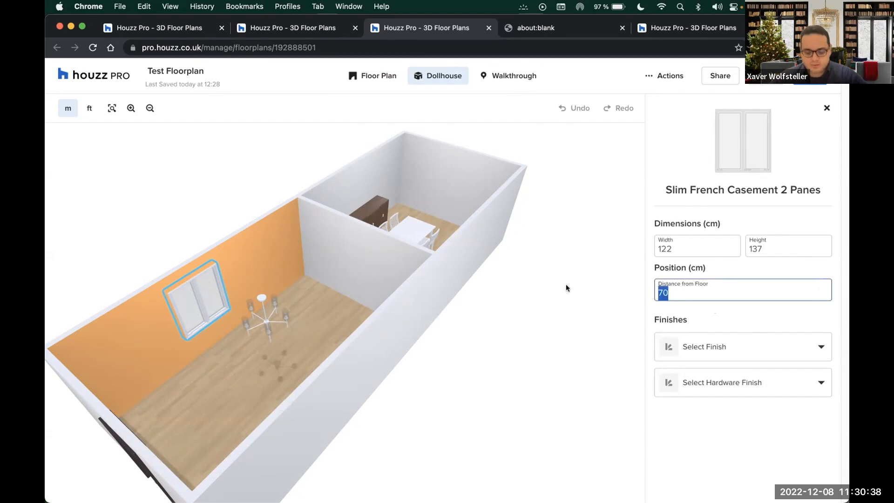
{"action": "type", "text": "50"}
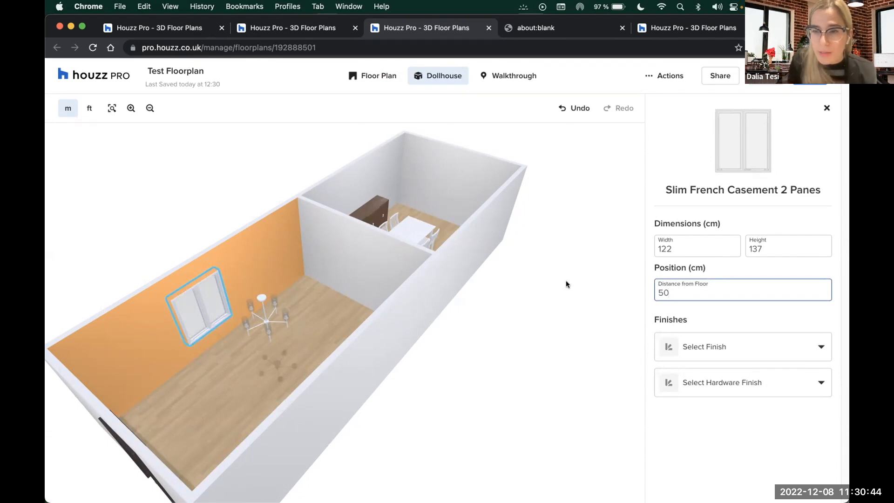
{"action": "left_click", "coordinate": [621, 271]}
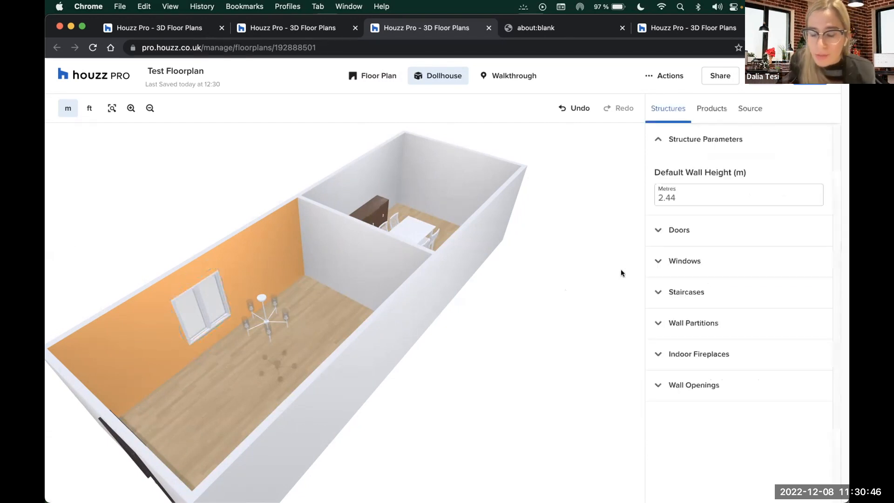
{"action": "left_click", "coordinate": [363, 77]}
Change the Default Wall Height from 2.44 to 3.00 m
{"action": "left_click", "coordinate": [351, 227]}
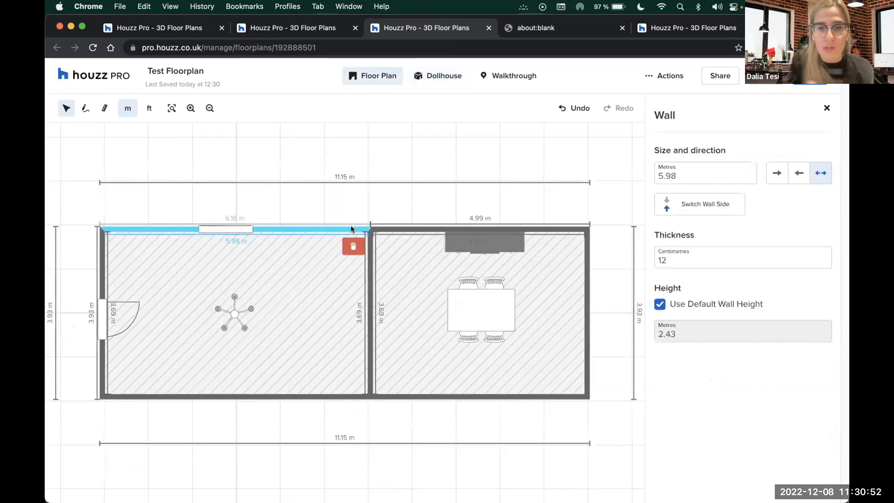
{"action": "left_click", "coordinate": [367, 198]}
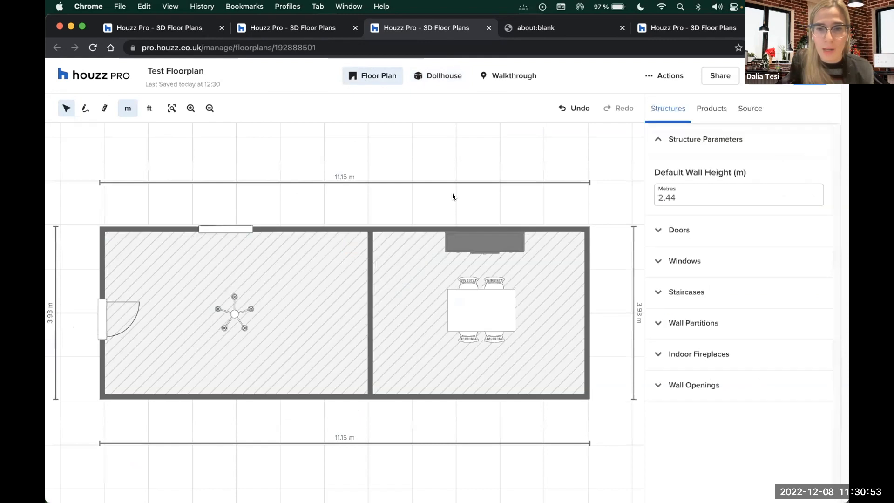
{"action": "double_click", "coordinate": [667, 197]}
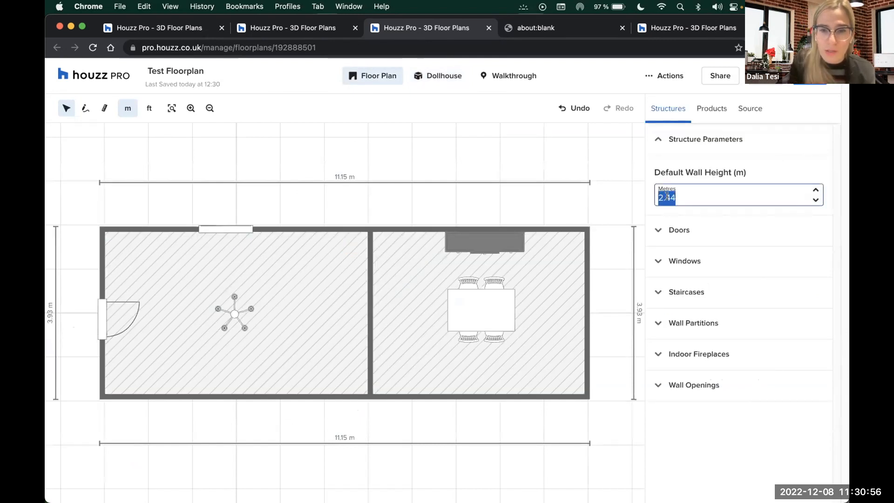
{"action": "type", "text": "3.00"}
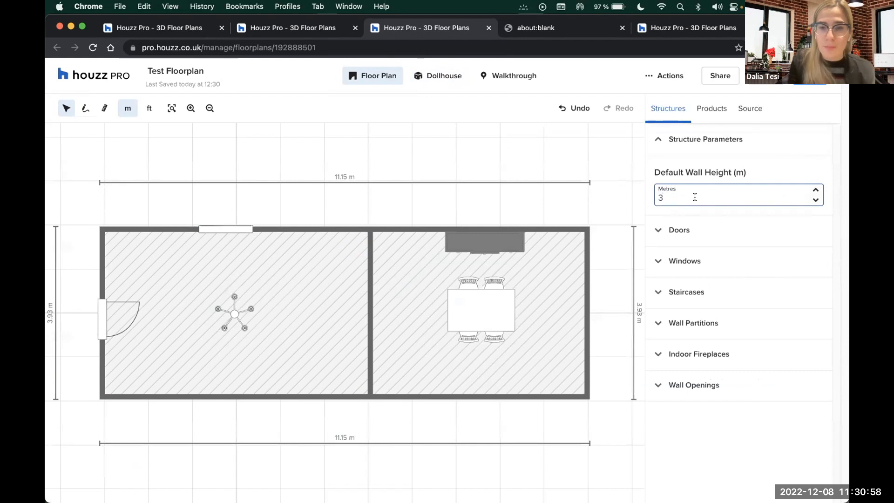
Orbit the Dollhouse model to inspect the taller walls and select the partition wall
{"action": "left_click", "coordinate": [426, 78]}
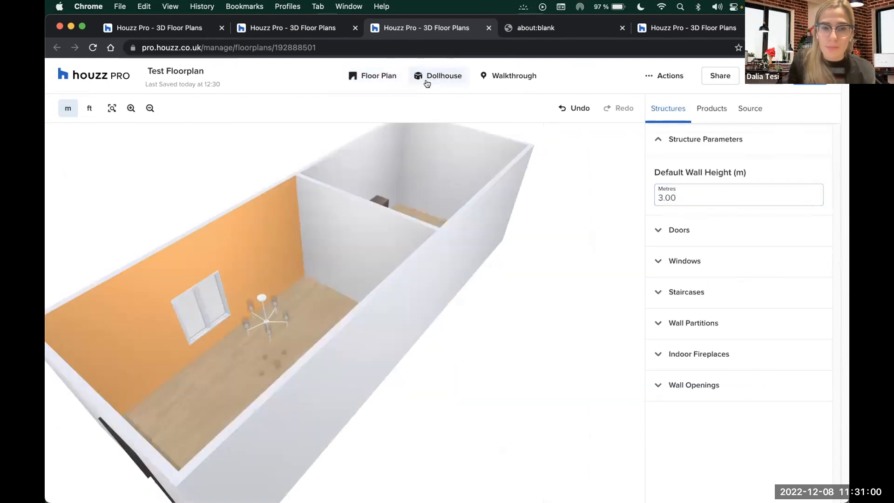
{"action": "scroll", "coordinate": [395, 289], "scroll_direction": "up", "scroll_amount": 3}
{"action": "left_click_drag", "start_coordinate": [391, 288], "coordinate": [351, 302]}
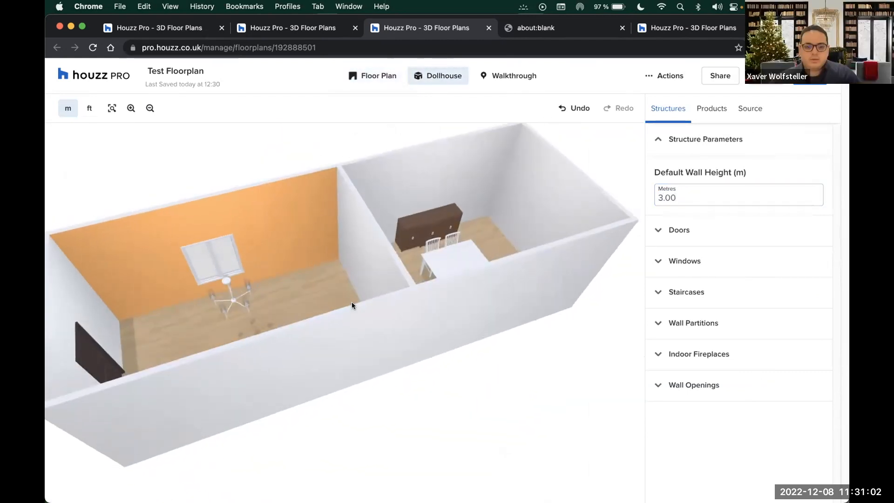
{"action": "left_click_drag", "start_coordinate": [353, 251], "coordinate": [359, 254]}
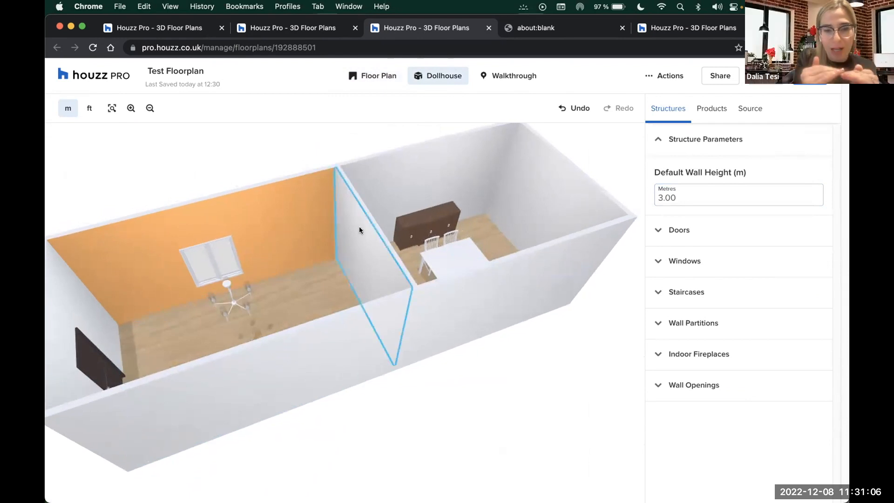
{"action": "left_click_drag", "start_coordinate": [359, 226], "coordinate": [359, 227]}
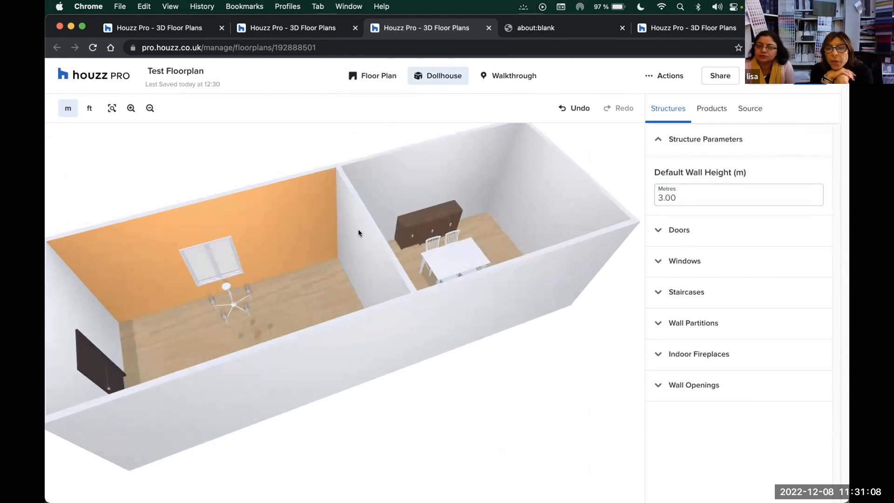
{"action": "left_click", "coordinate": [362, 239]}
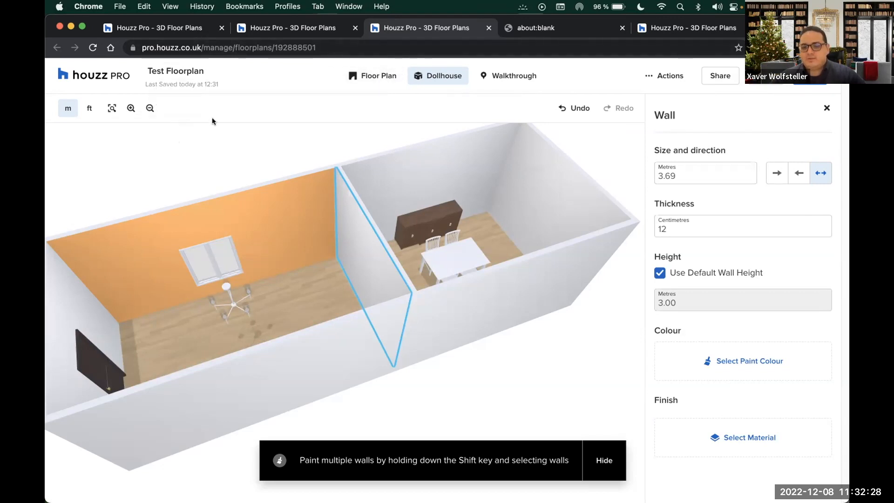
{"action": "left_click", "coordinate": [374, 78]}
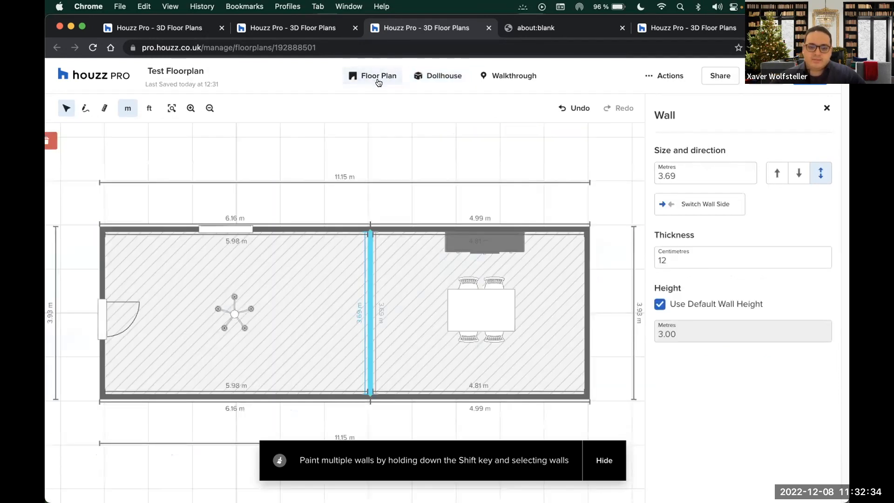
Zoom out on the 2D plan and deselect the partition wall
{"action": "scroll", "coordinate": [413, 185], "scroll_direction": "down", "scroll_amount": 2}
{"action": "scroll", "coordinate": [412, 184], "scroll_direction": "down", "scroll_amount": 1}
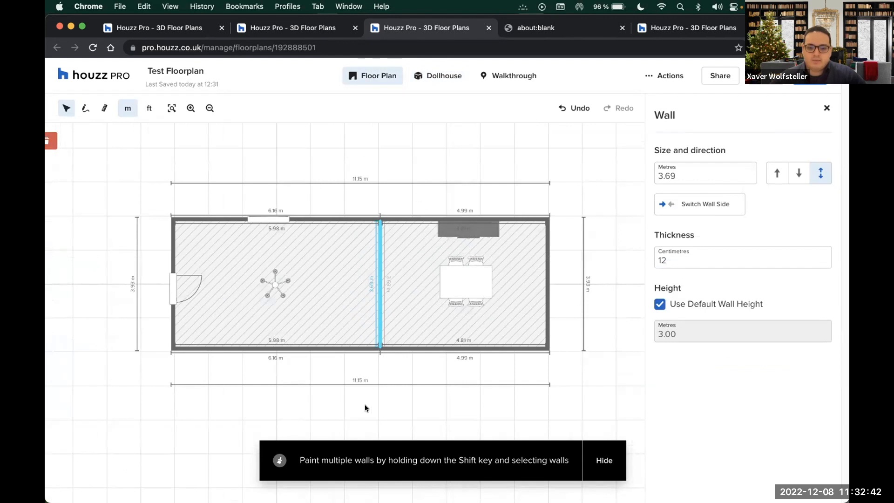
{"action": "left_click", "coordinate": [586, 320]}
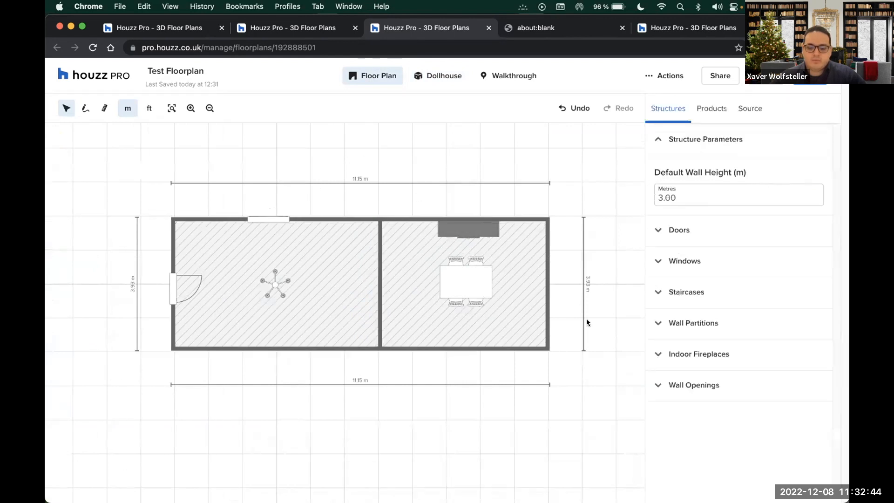
Switch to Dollhouse and orbit toward a top-down view of the 3.00 m walls
{"action": "left_click", "coordinate": [430, 82]}
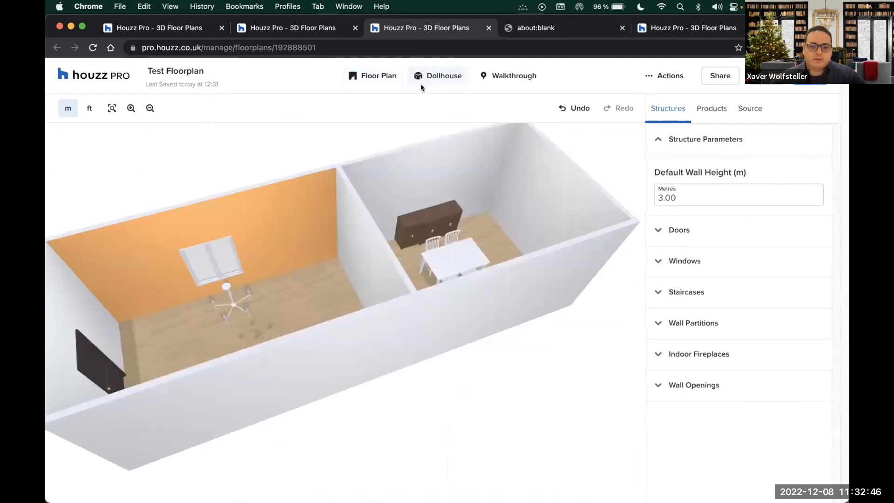
{"action": "left_click_drag", "start_coordinate": [269, 141], "coordinate": [291, 141]}
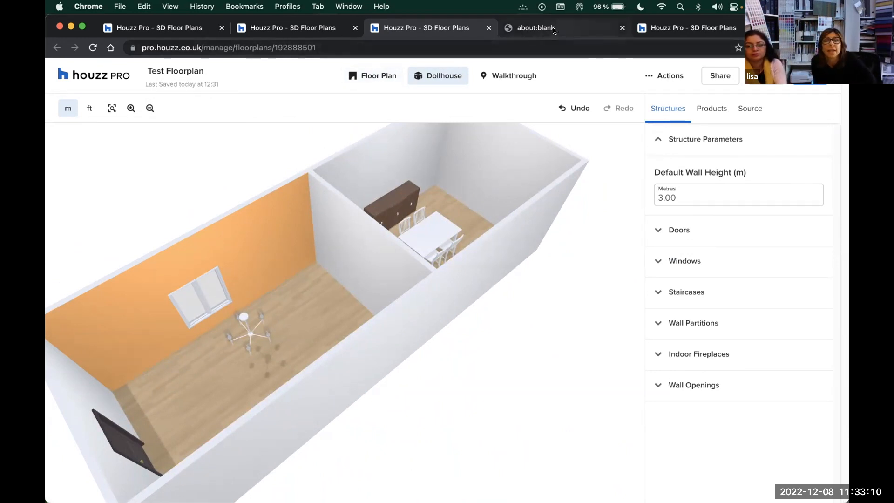
Copy the floor plan's shareable link from the Share window
{"action": "left_click", "coordinate": [720, 75]}
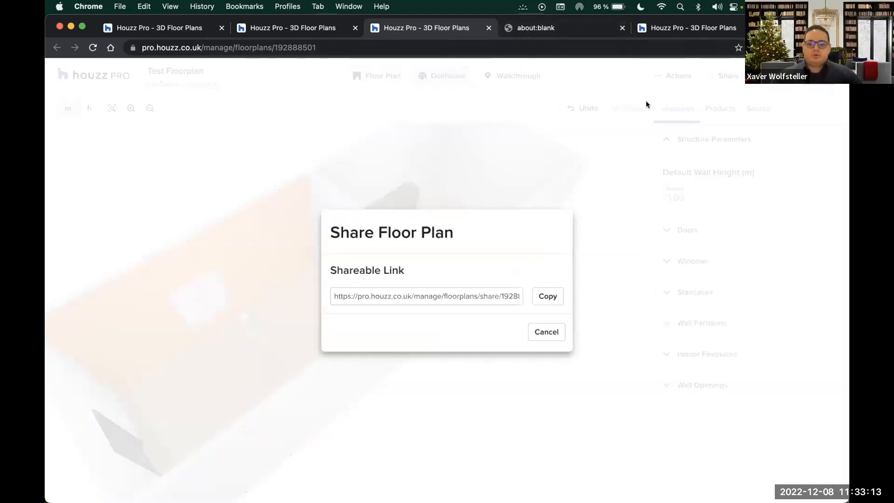
{"action": "left_click", "coordinate": [548, 296]}
{"action": "left_click", "coordinate": [437, 170]}
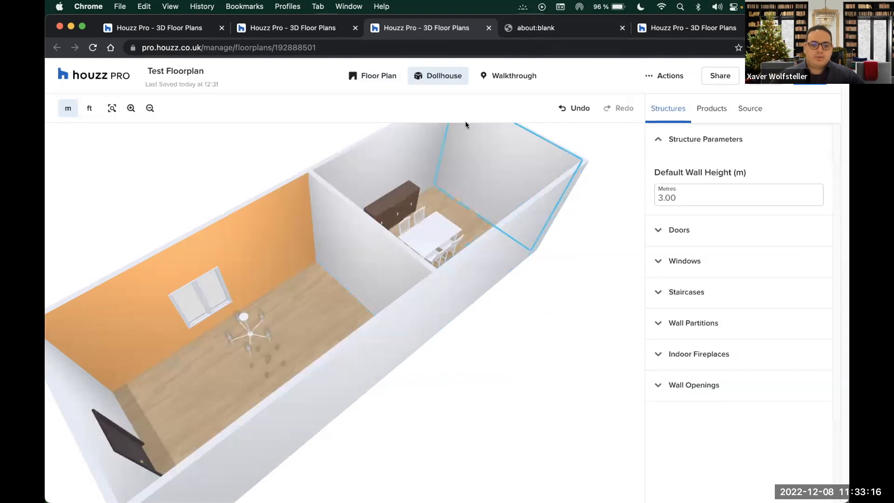
Go to Recent Projects and open the Messages page of Test Project I
{"action": "left_click", "coordinate": [110, 81]}
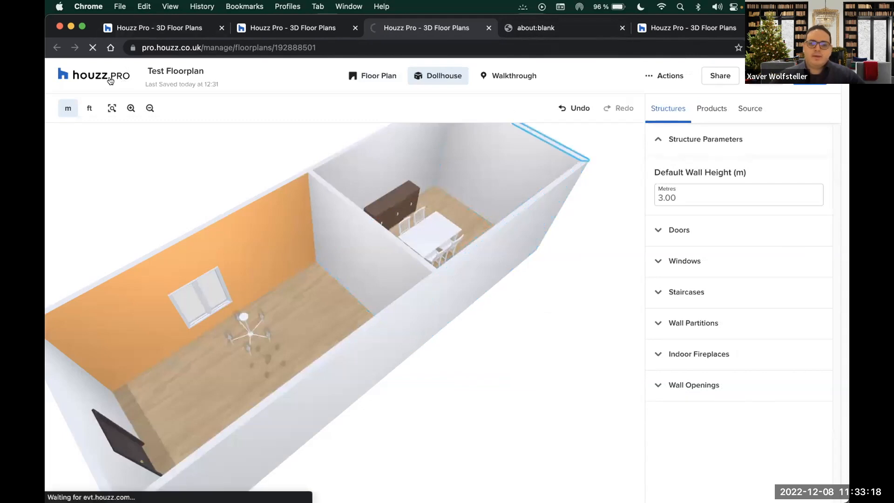
{"action": "left_click", "coordinate": [347, 78]}
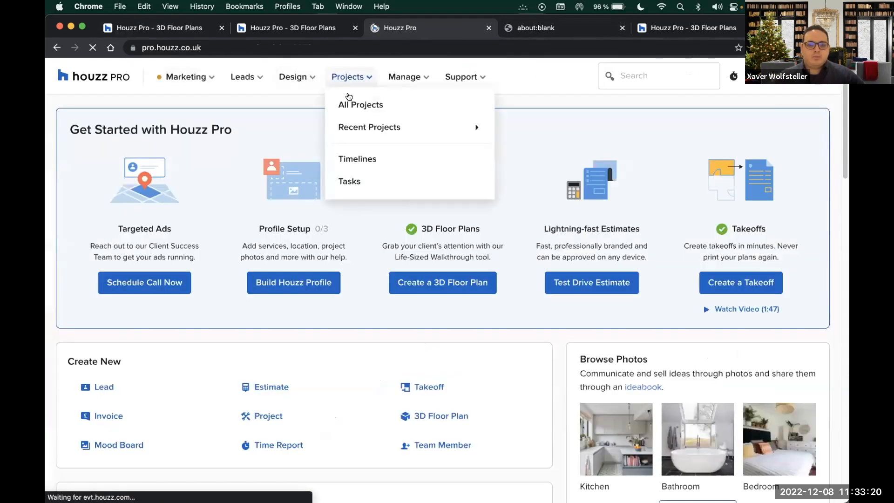
{"action": "mouse_move", "coordinate": [361, 128]}
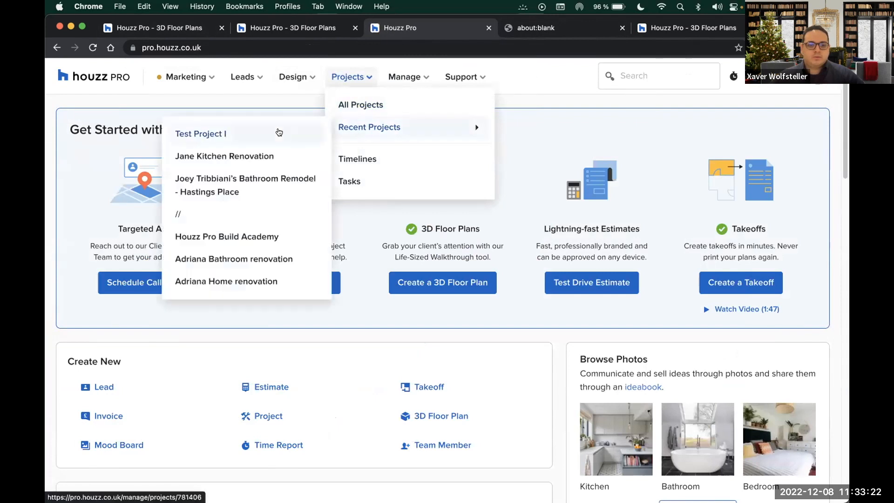
{"action": "left_click", "coordinate": [279, 132]}
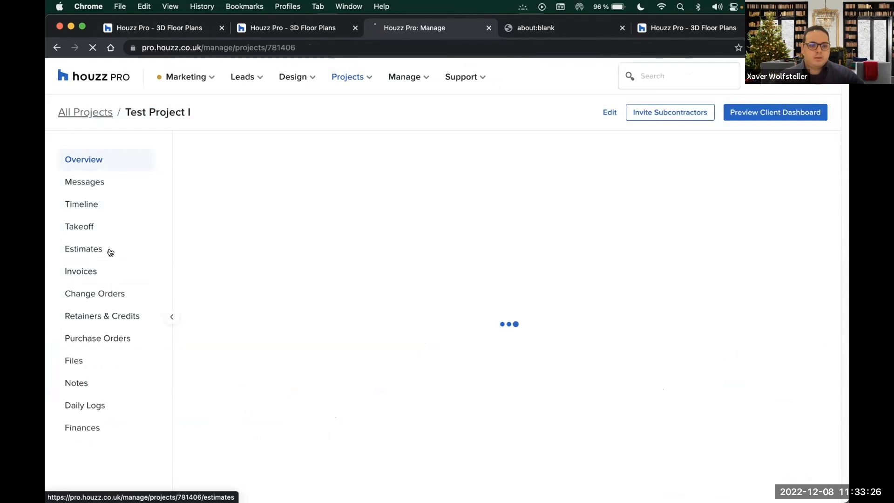
{"action": "left_click", "coordinate": [109, 186]}
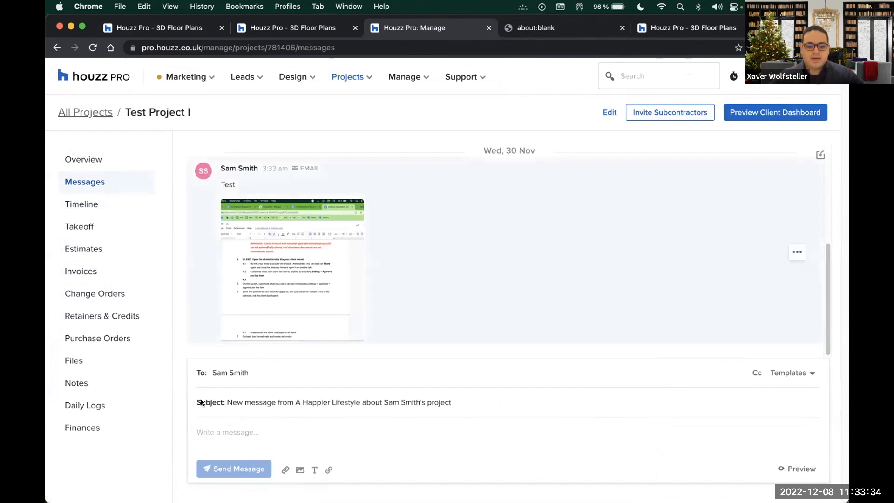
Paste the copied floor plan share link into a new Test Project I message
{"action": "left_click", "coordinate": [219, 431]}
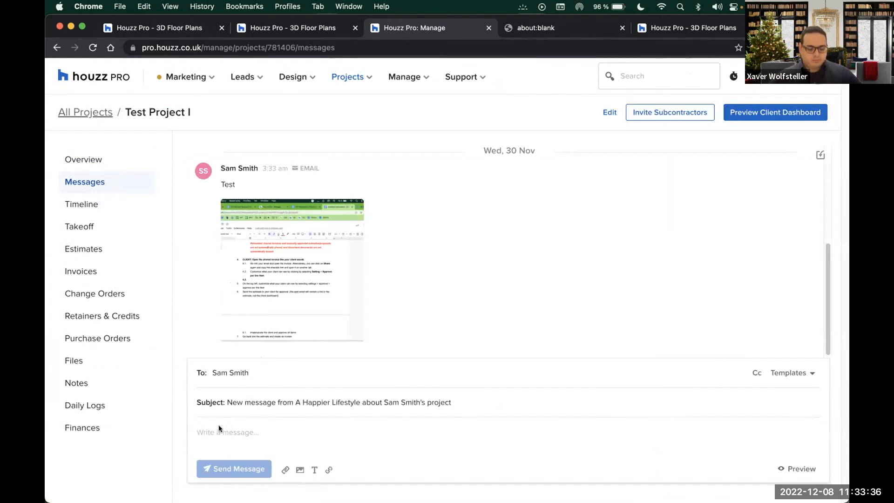
{"action": "key", "text": "super+v"}
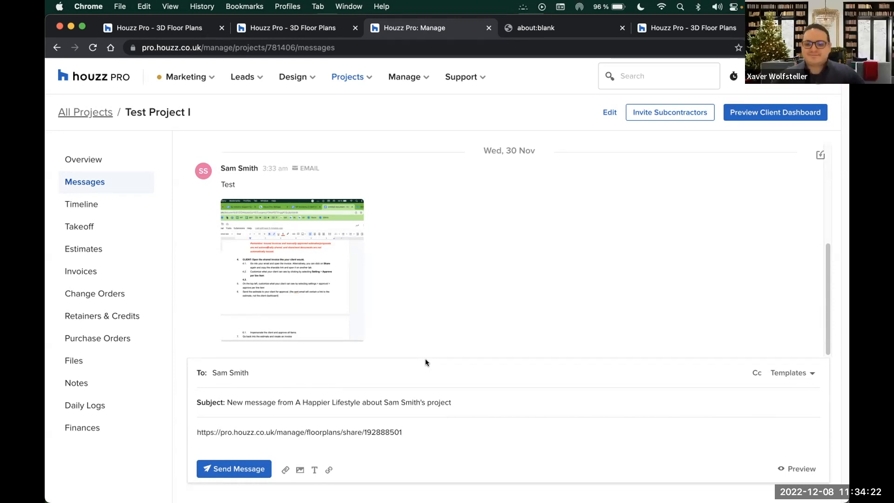
{"action": "mouse_move", "coordinate": [439, 293]}
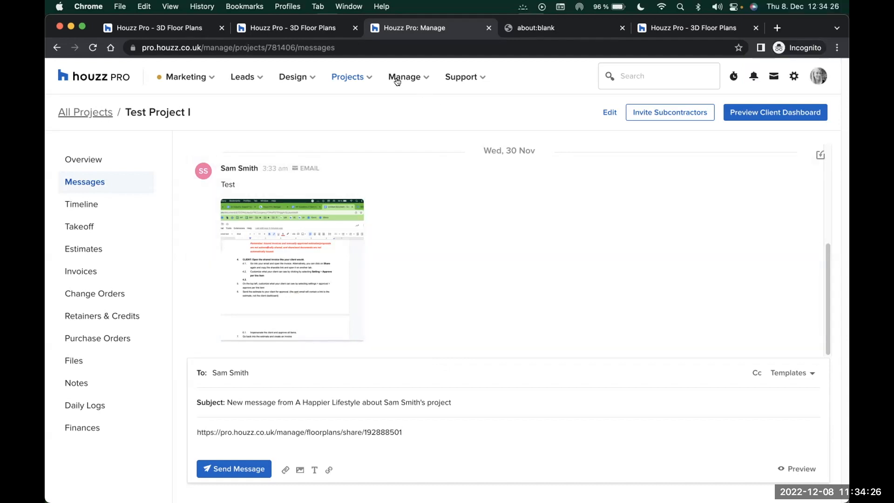
Reopen Test Floorplan from the 3D Floor Plans list in the editor
{"action": "left_click", "coordinate": [316, 29]}
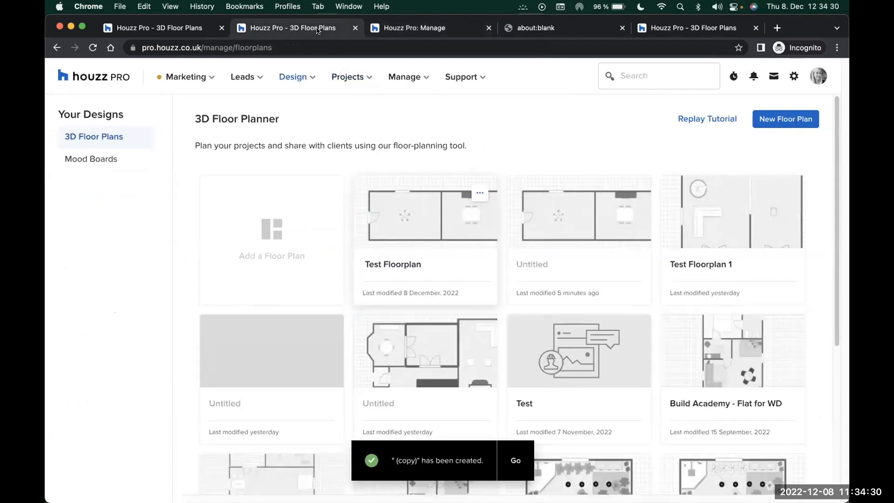
{"action": "left_click", "coordinate": [428, 244]}
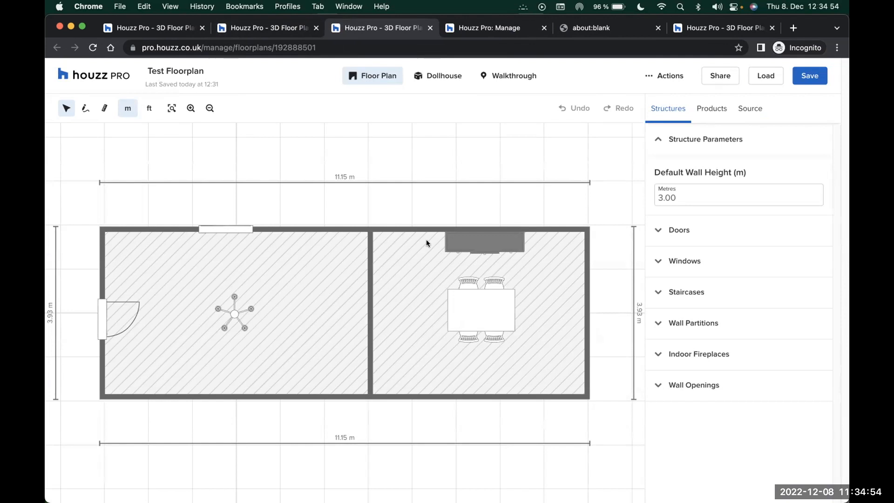
Measure a distance from the dividing wall, then start and cancel a new wall there
{"action": "left_click", "coordinate": [105, 110]}
{"action": "left_click_drag", "start_coordinate": [365, 312], "coordinate": [356, 313]}
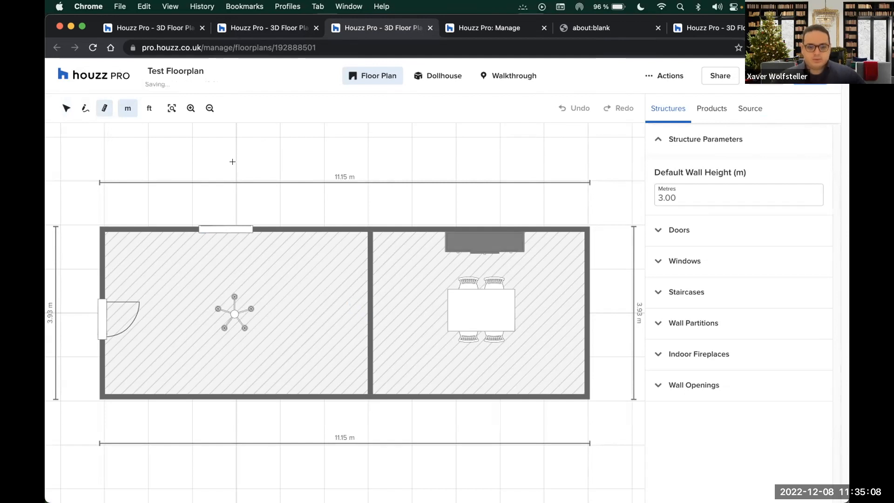
{"action": "left_click", "coordinate": [82, 111]}
{"action": "scroll", "coordinate": [350, 319], "scroll_direction": "up", "scroll_amount": 4}
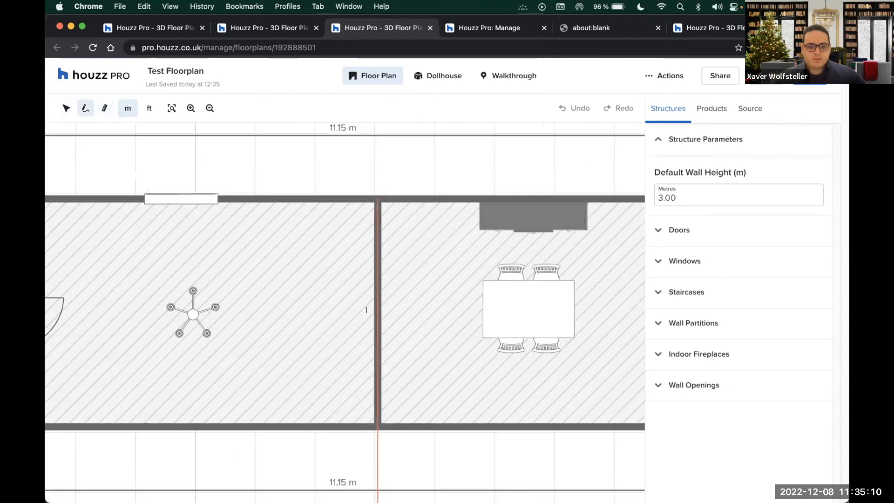
{"action": "scroll", "coordinate": [367, 309], "scroll_direction": "up", "scroll_amount": 4}
{"action": "left_click", "coordinate": [361, 312]}
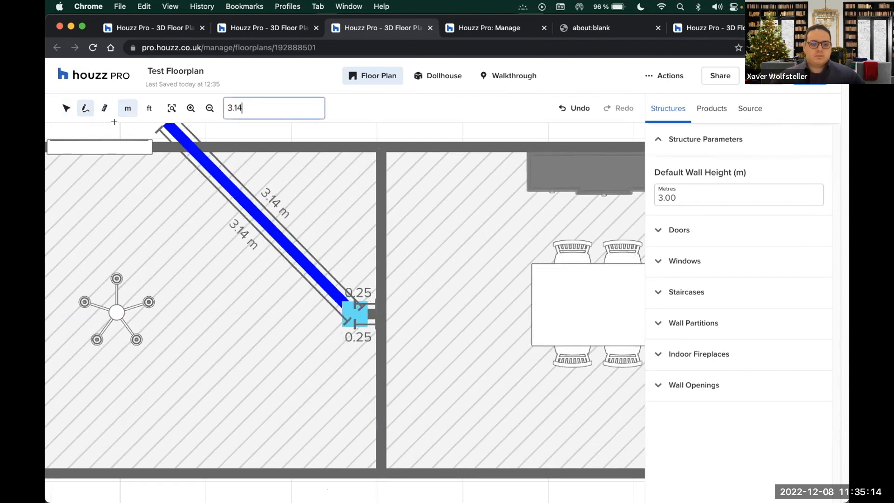
{"action": "key", "text": "Escape"}
{"action": "left_click", "coordinate": [67, 109]}
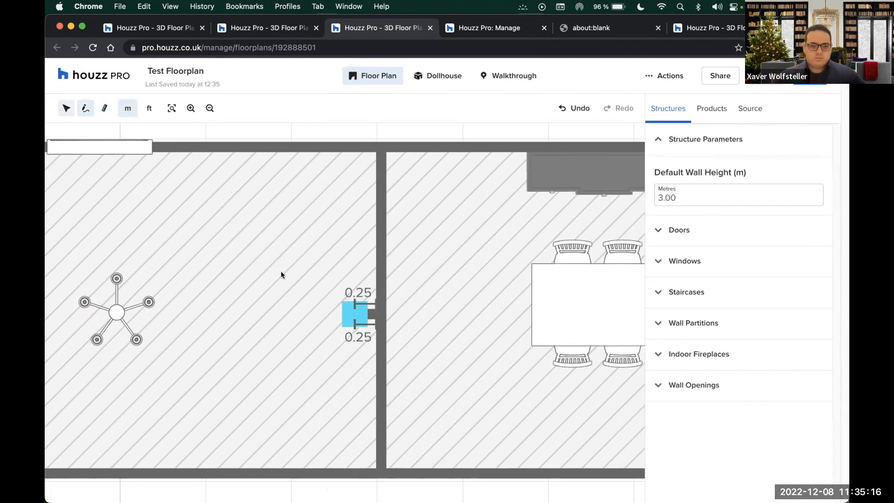
Select the small stub on the dividing wall and stretch it leftward to 1 m long
{"action": "left_click", "coordinate": [362, 315]}
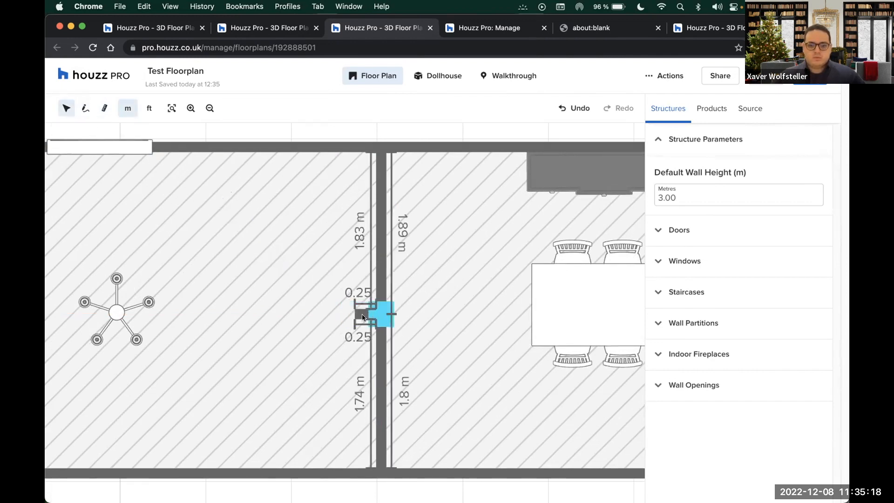
{"action": "scroll", "coordinate": [363, 315], "scroll_direction": "up", "scroll_amount": 3}
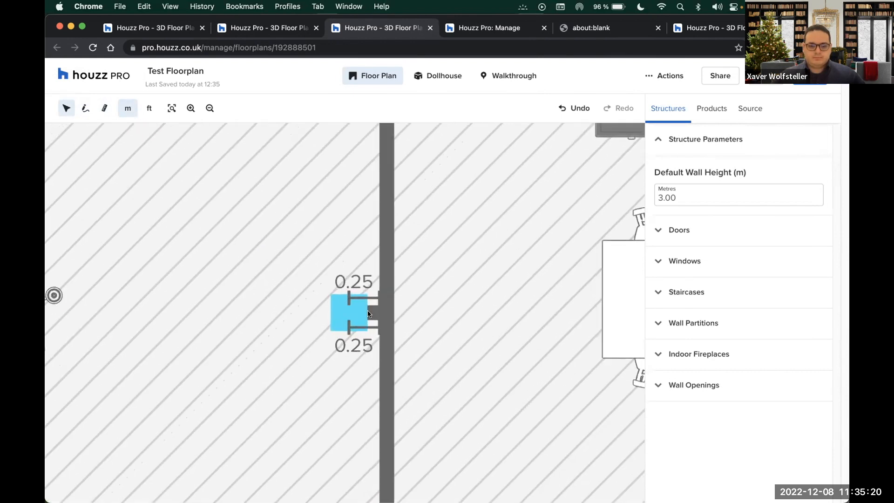
{"action": "left_click", "coordinate": [368, 311]}
{"action": "scroll", "coordinate": [368, 311], "scroll_direction": "up", "scroll_amount": 3}
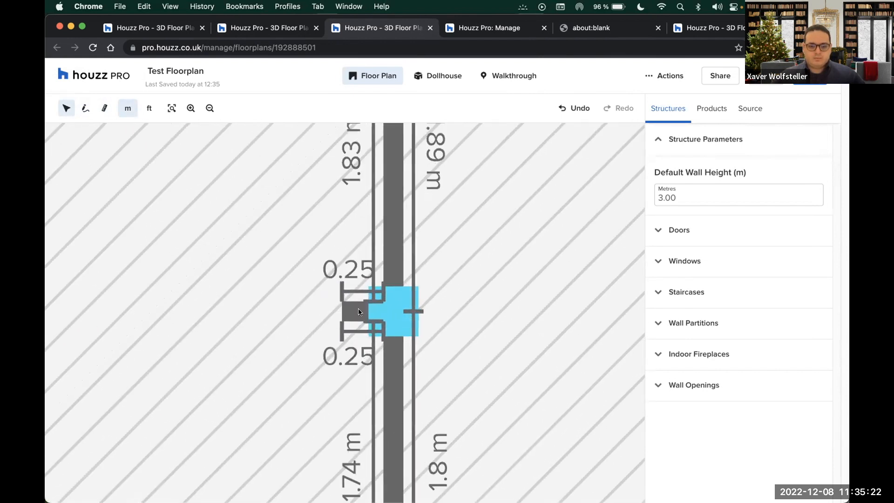
{"action": "left_click", "coordinate": [359, 312]}
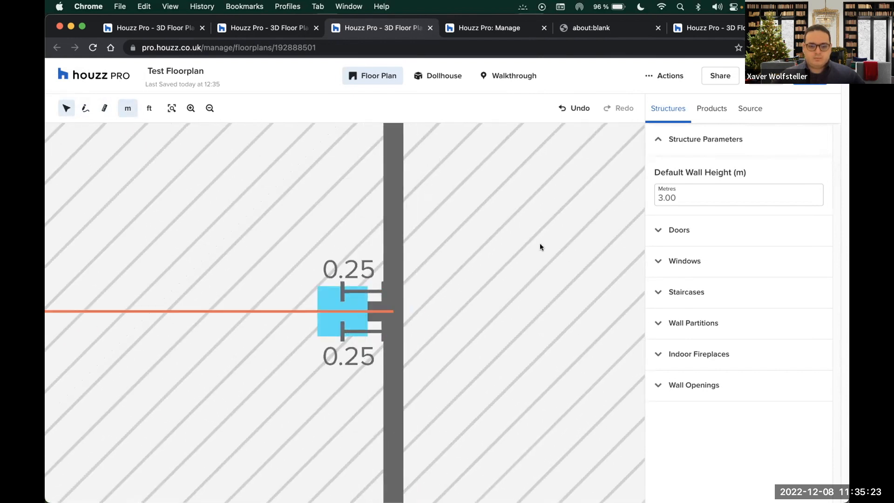
{"action": "left_click", "coordinate": [398, 323]}
{"action": "left_click", "coordinate": [340, 313]}
{"action": "left_click_drag", "start_coordinate": [340, 313], "coordinate": [303, 310]}
Make the stub 30 cm thick, shorten it to 0.24 m deep, and view in Dollhouse
{"action": "left_click", "coordinate": [346, 307]}
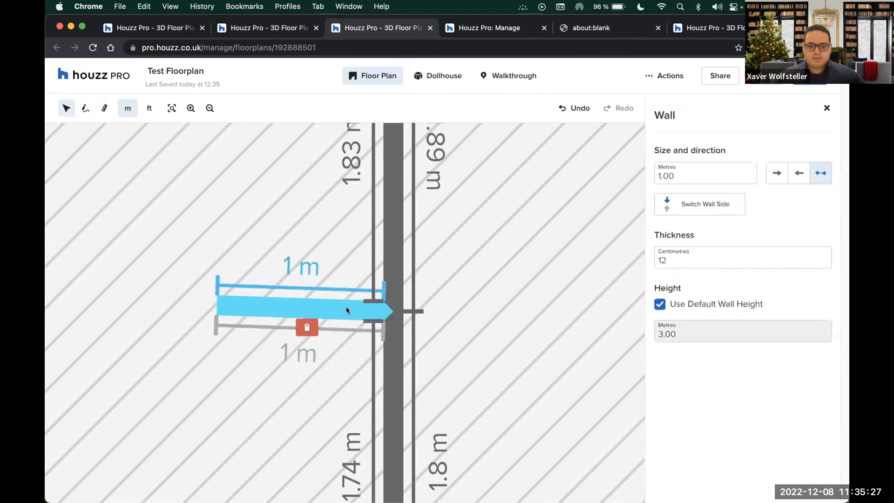
{"action": "left_click", "coordinate": [678, 261]}
{"action": "left_click_drag", "start_coordinate": [678, 261], "coordinate": [649, 261]}
{"action": "type", "text": "3"}
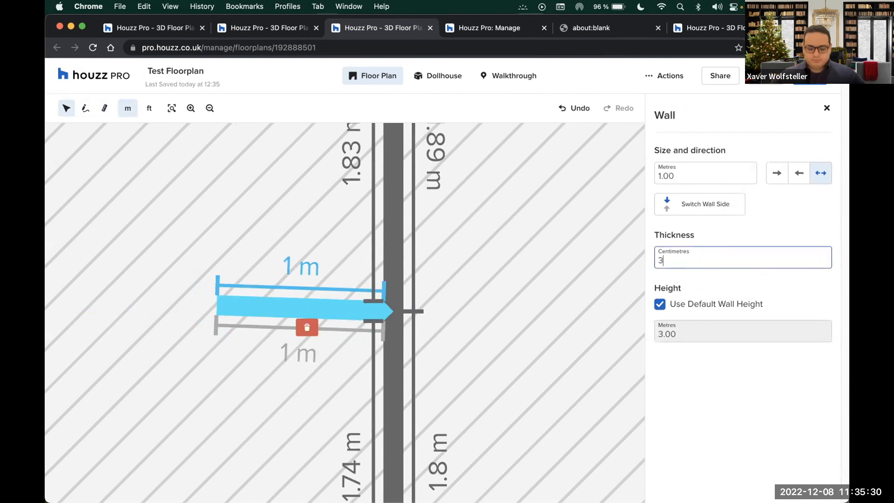
{"action": "type", "text": "0"}
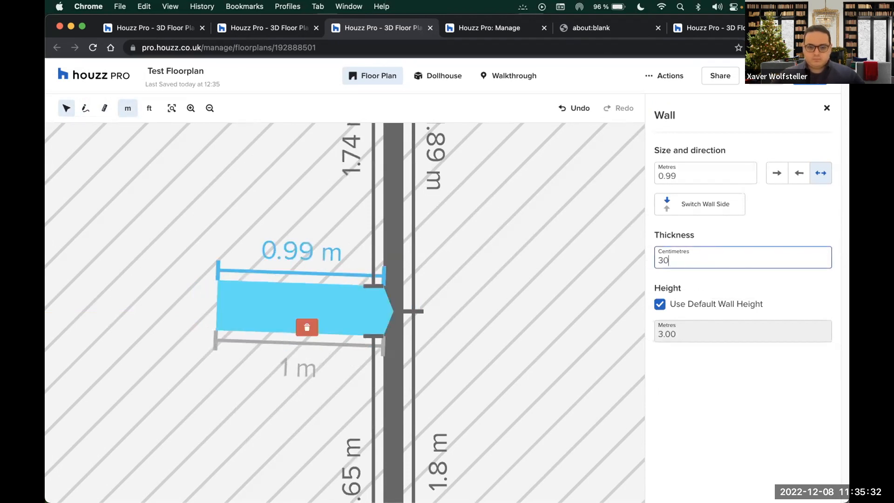
{"action": "left_click", "coordinate": [239, 299]}
{"action": "left_click_drag", "start_coordinate": [209, 313], "coordinate": [339, 309]}
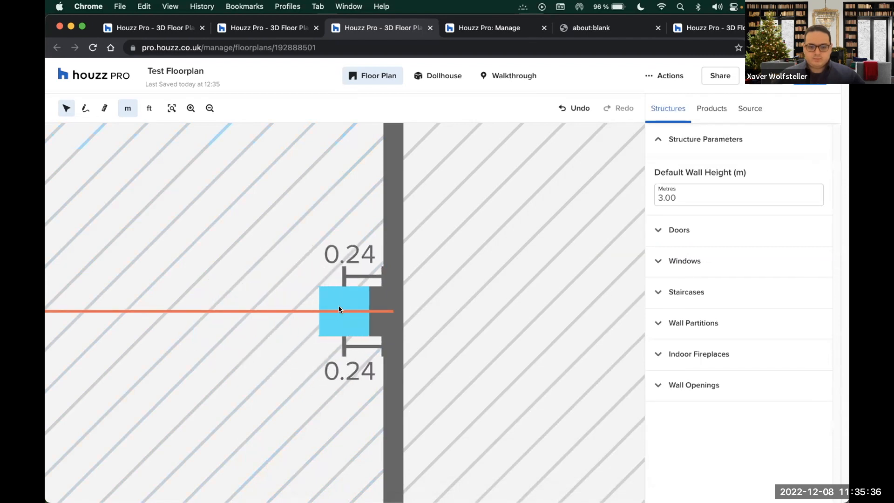
{"action": "left_click", "coordinate": [440, 77]}
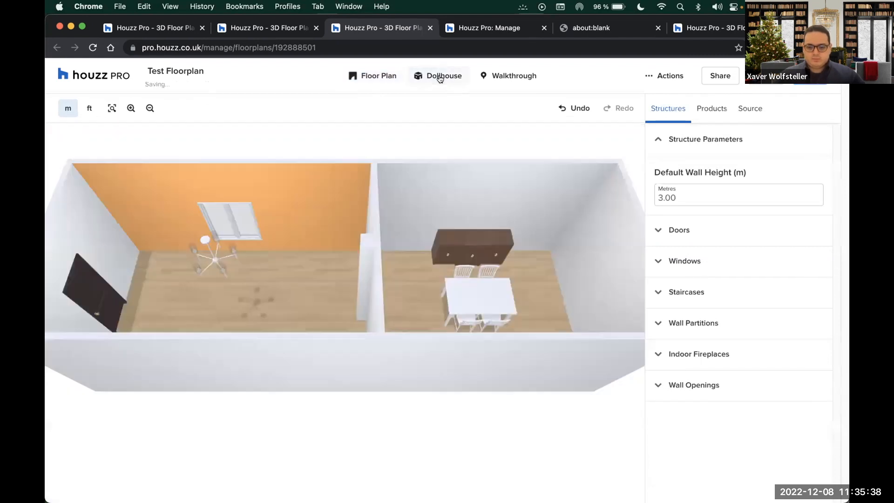
Orbit the dollhouse to inspect the pillar, then return to the zoomed-out 2D plan
{"action": "left_click_drag", "start_coordinate": [298, 271], "coordinate": [340, 177]}
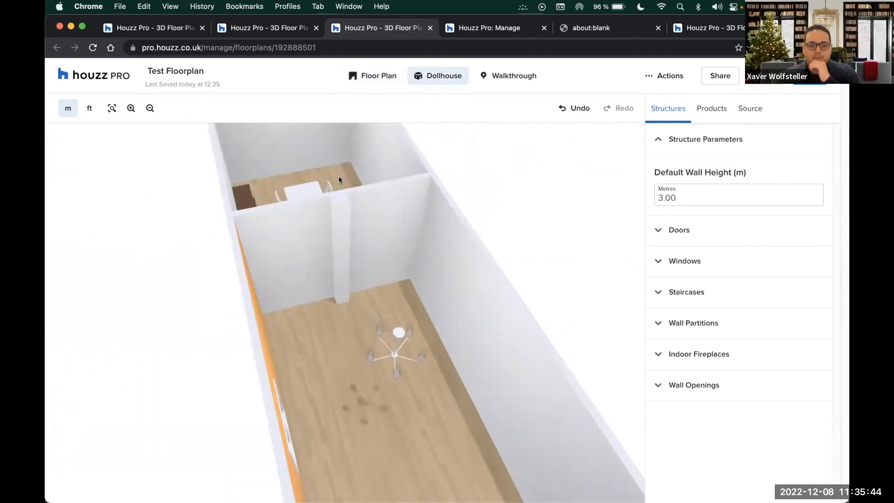
{"action": "left_click", "coordinate": [362, 76]}
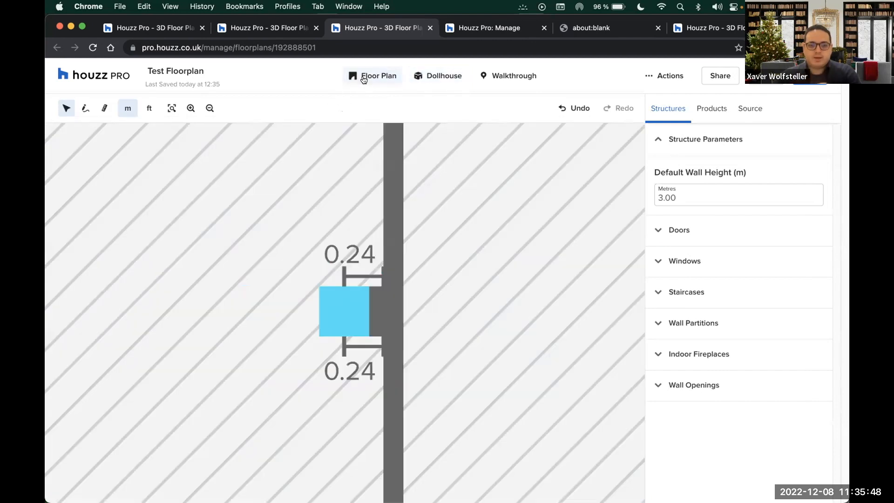
{"action": "scroll", "coordinate": [301, 329], "scroll_direction": "down", "scroll_amount": 5}
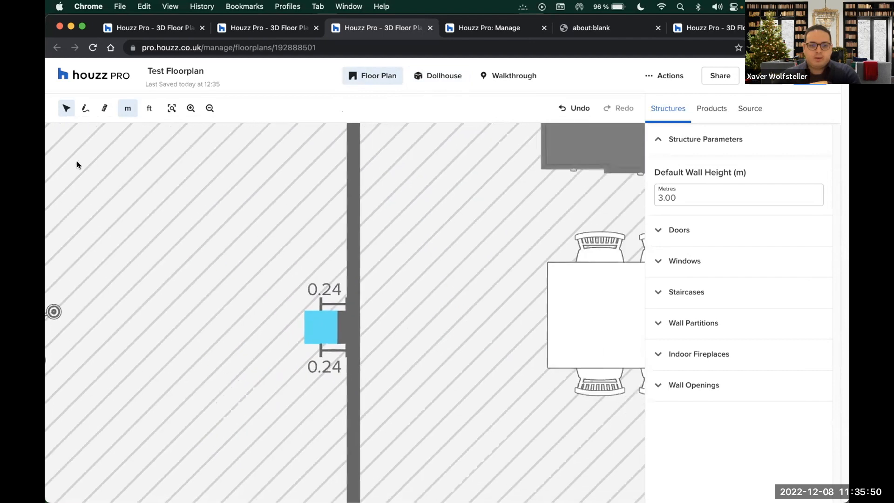
{"action": "scroll", "coordinate": [268, 376], "scroll_direction": "down", "scroll_amount": 2}
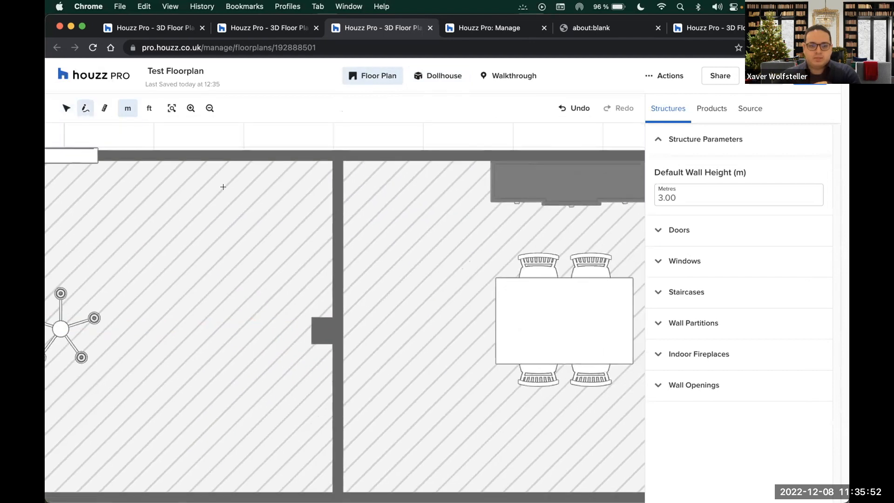
Draw a three-sided wall box against the left room's top wall, then zoom out to the whole plan
{"action": "left_click", "coordinate": [200, 158]}
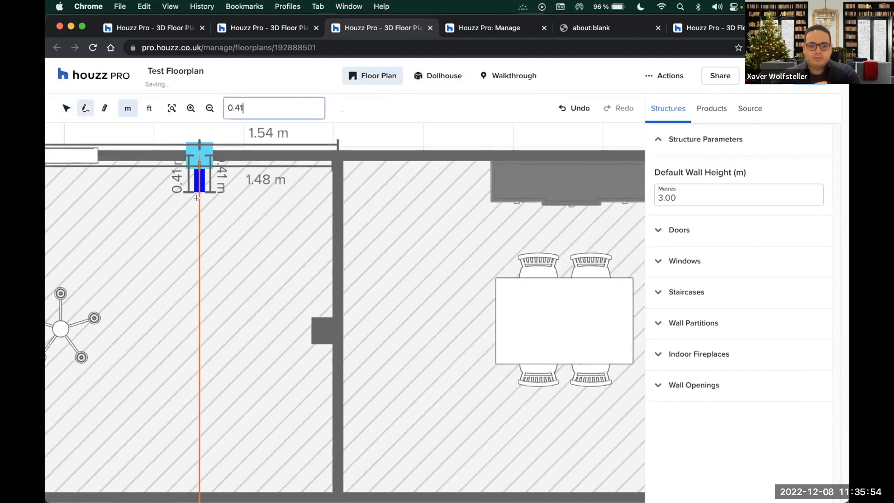
{"action": "left_click", "coordinate": [199, 202]}
{"action": "left_click", "coordinate": [255, 171]}
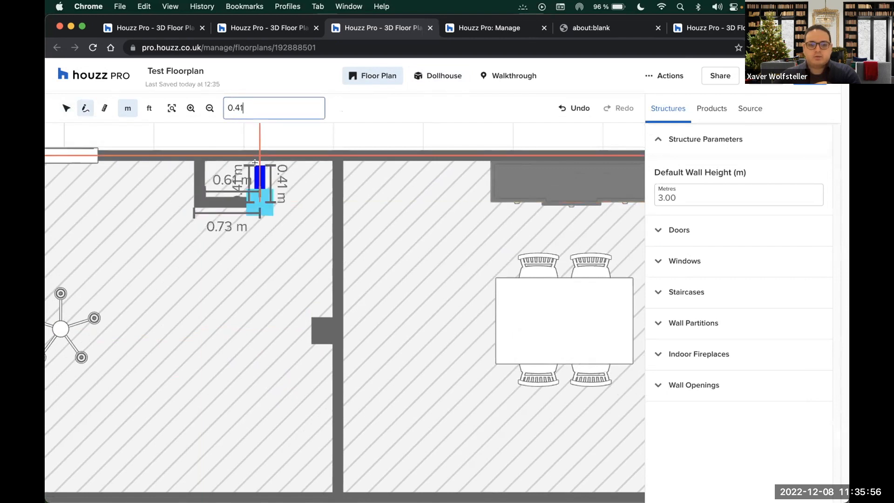
{"action": "left_click", "coordinate": [256, 154]}
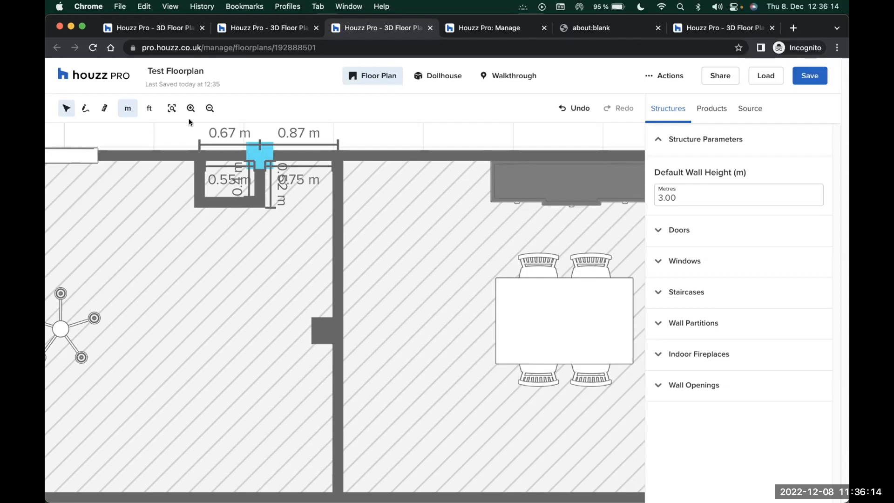
{"action": "left_click", "coordinate": [344, 135]}
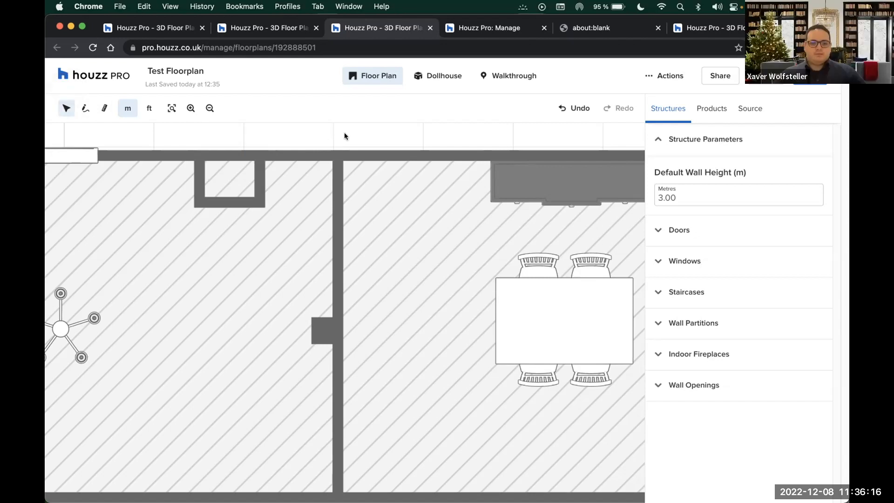
{"action": "scroll", "coordinate": [345, 134], "scroll_direction": "down", "scroll_amount": 5}
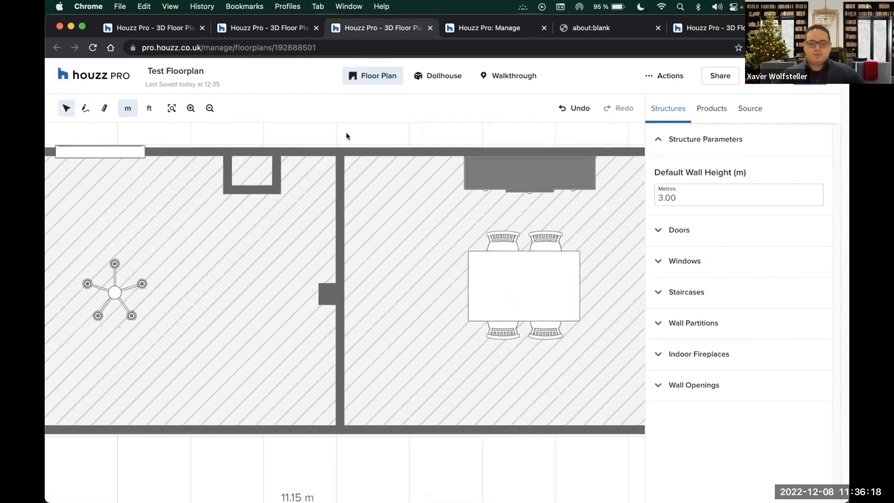
{"action": "scroll", "coordinate": [346, 136], "scroll_direction": "down", "scroll_amount": 3}
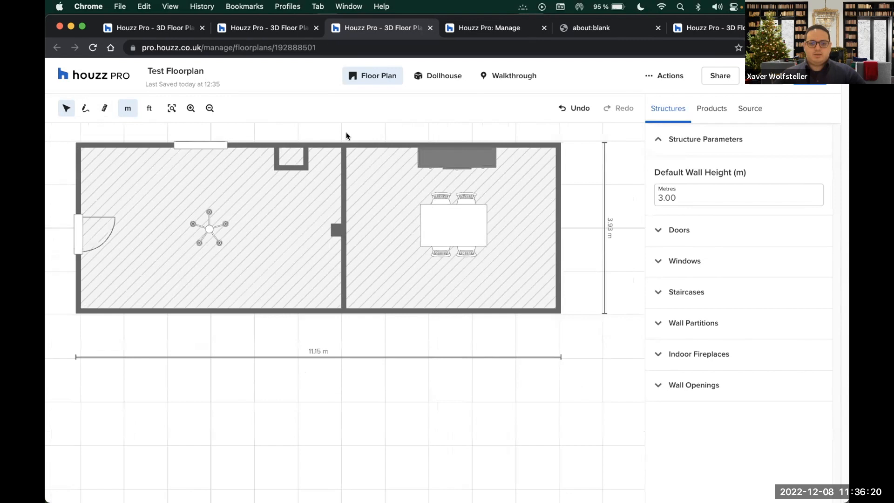
Present slide 9, 'Now that you have discovered the 3D floor plan', full screen, revealing its first question
{"action": "left_click_drag", "start_coordinate": [813, 27], "coordinate": [846, 298]}
{"action": "left_click", "coordinate": [254, 166]}
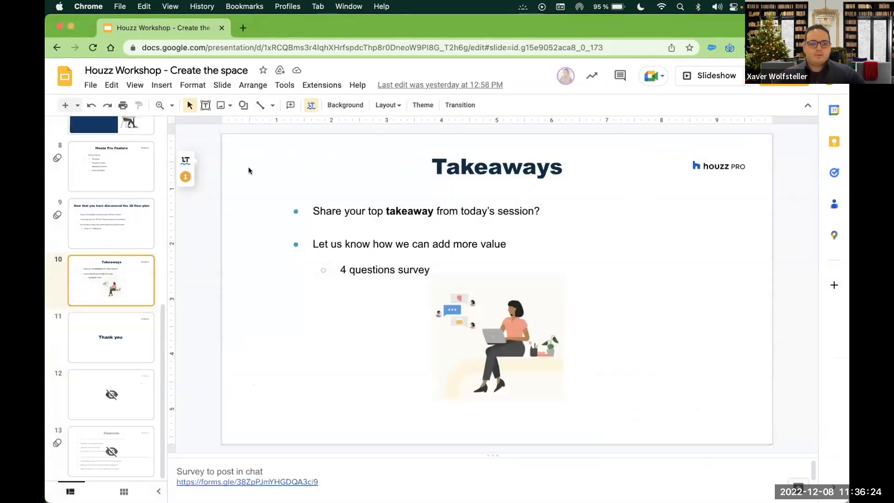
{"action": "left_click", "coordinate": [101, 231]}
{"action": "left_click", "coordinate": [726, 79]}
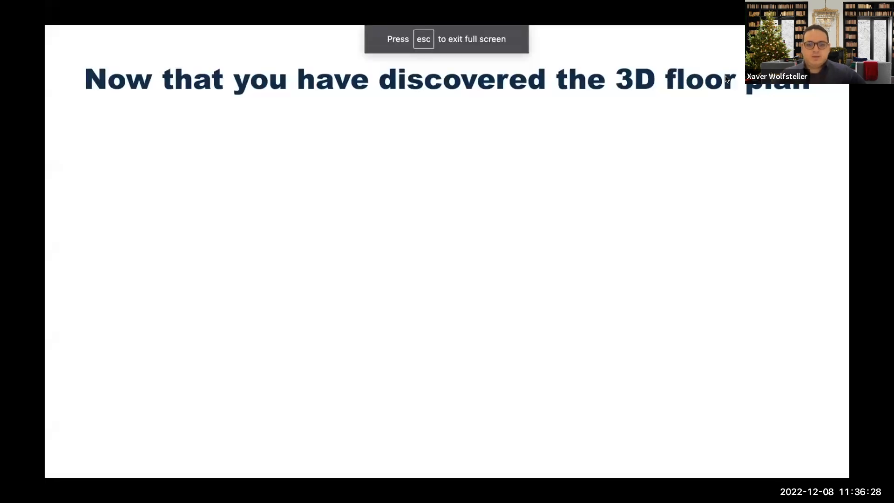
{"action": "key", "text": "Right"}
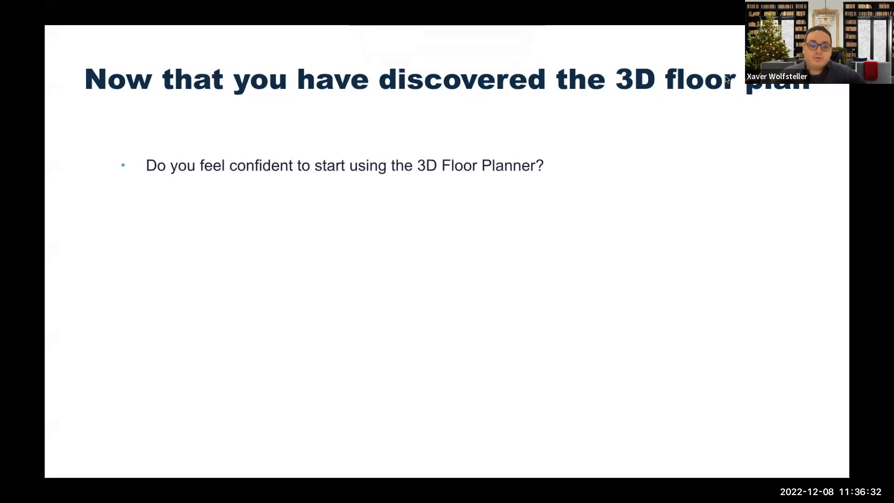